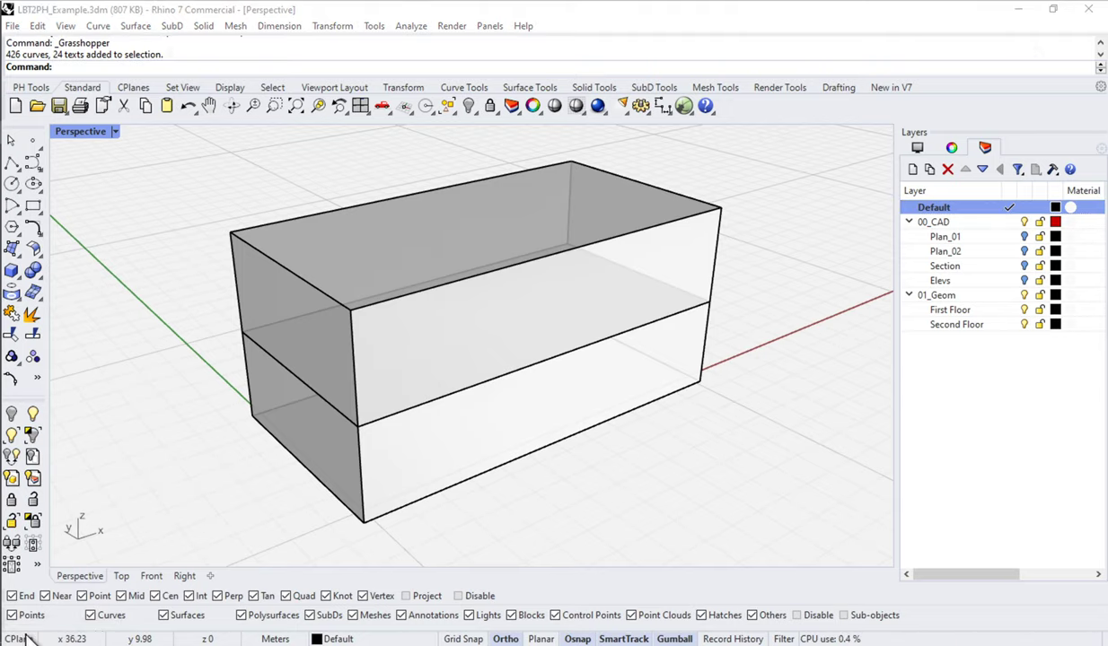
Examine the First Floor component chain in the Grasshopper definition, from the Brep through Get Surface Params and Face to Room.
{"action": "left_click", "coordinate": [26, 637]}
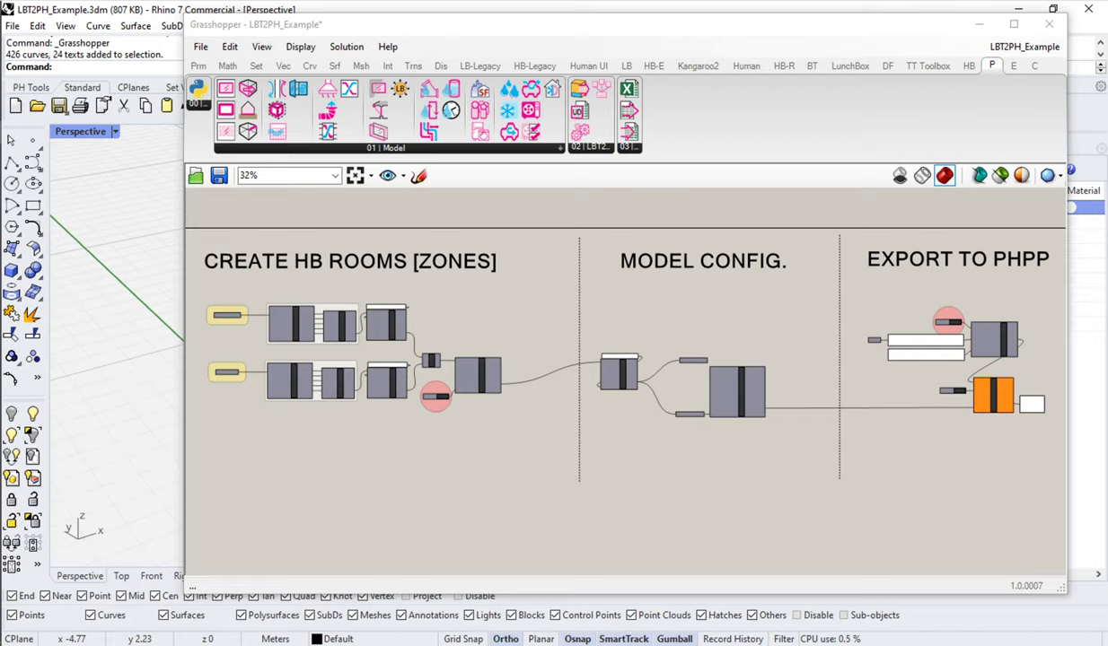
{"action": "right_click_drag", "start_coordinate": [389, 404], "coordinate": [495, 412]}
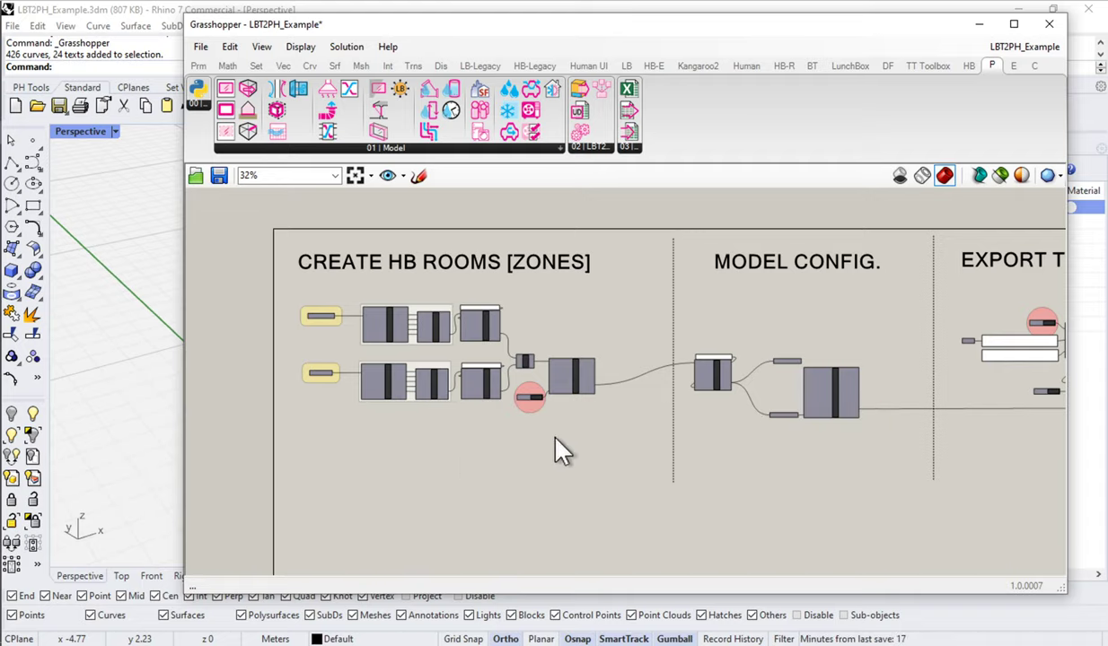
{"action": "scroll", "coordinate": [396, 371], "scroll_direction": "up", "scroll_amount": 4}
{"action": "scroll", "coordinate": [420, 382], "scroll_direction": "up", "scroll_amount": 3}
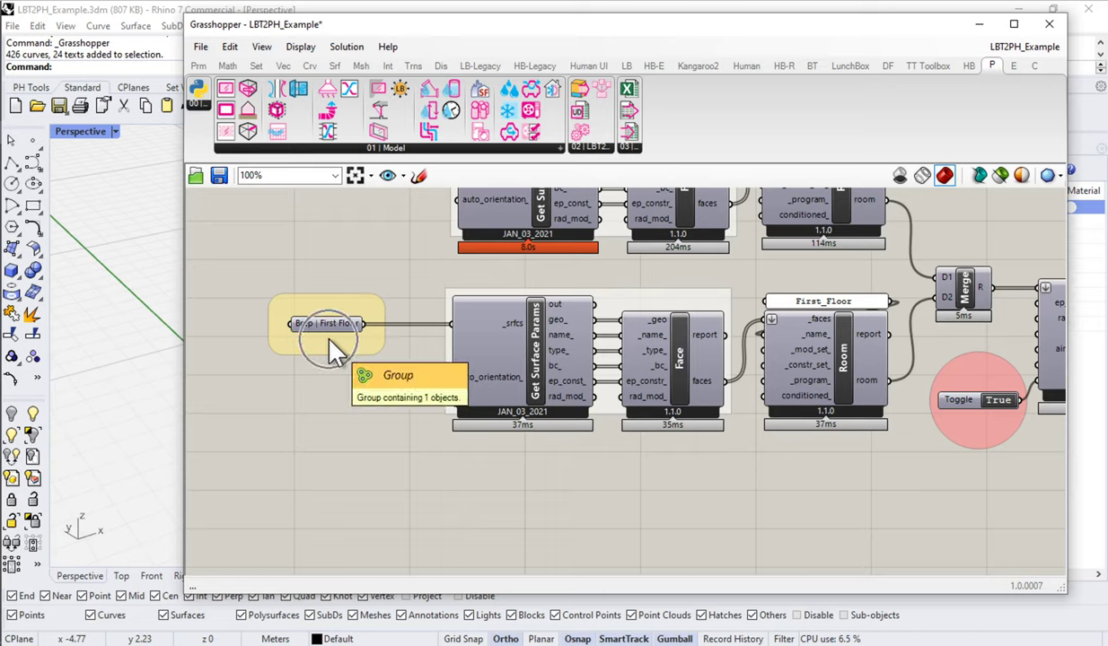
{"action": "mouse_move", "coordinate": [535, 364]}
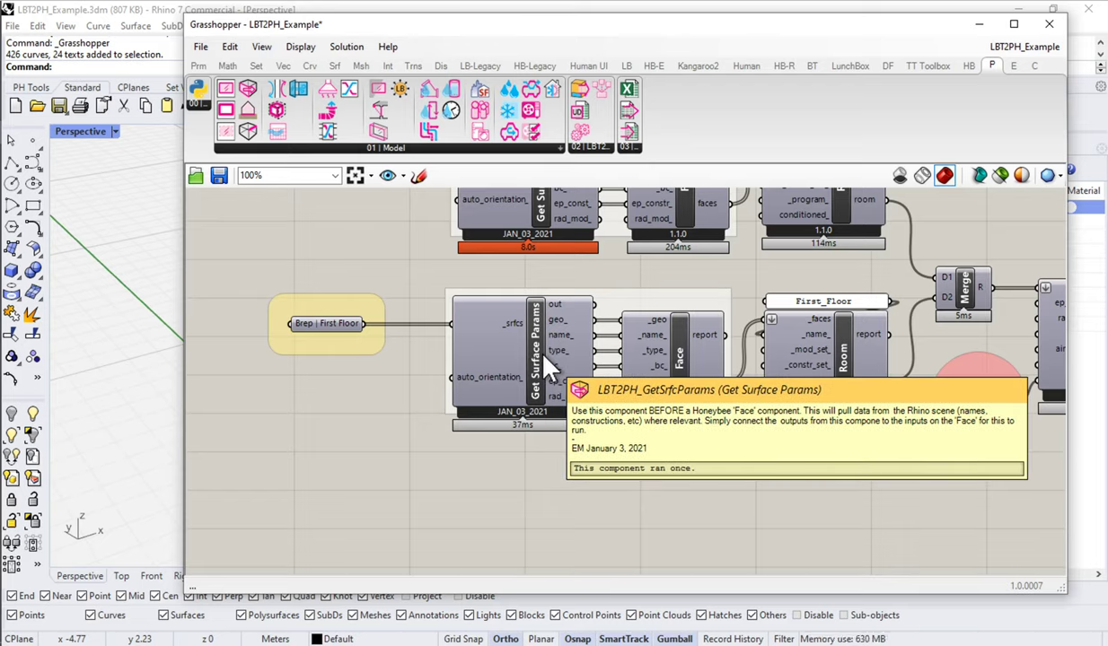
{"action": "left_click", "coordinate": [688, 364]}
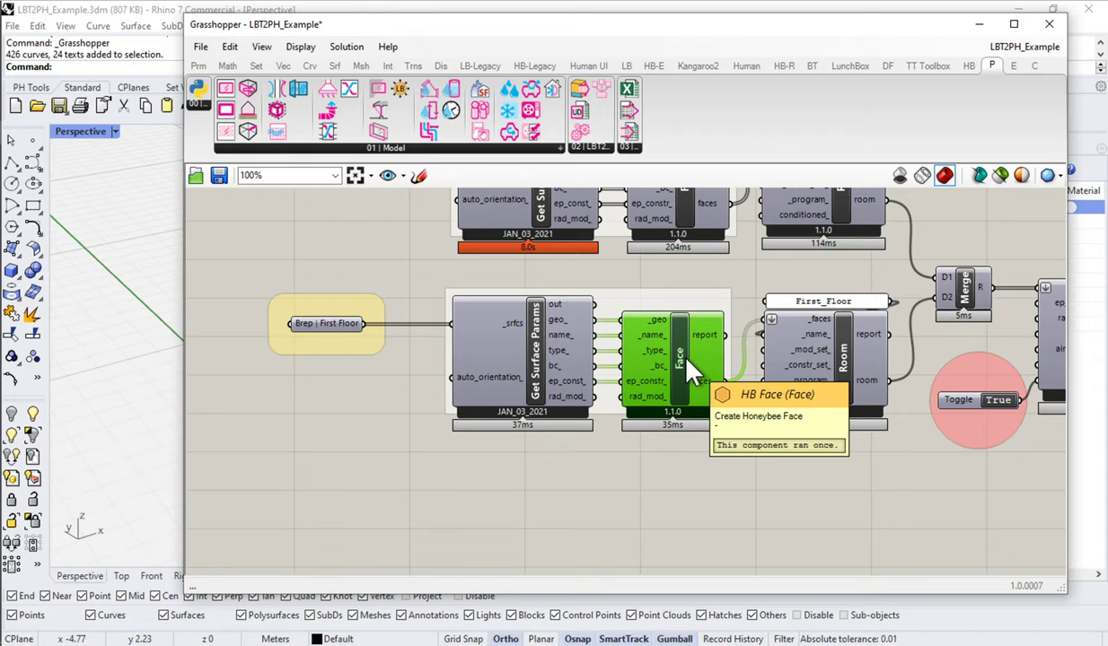
{"action": "mouse_move", "coordinate": [836, 359]}
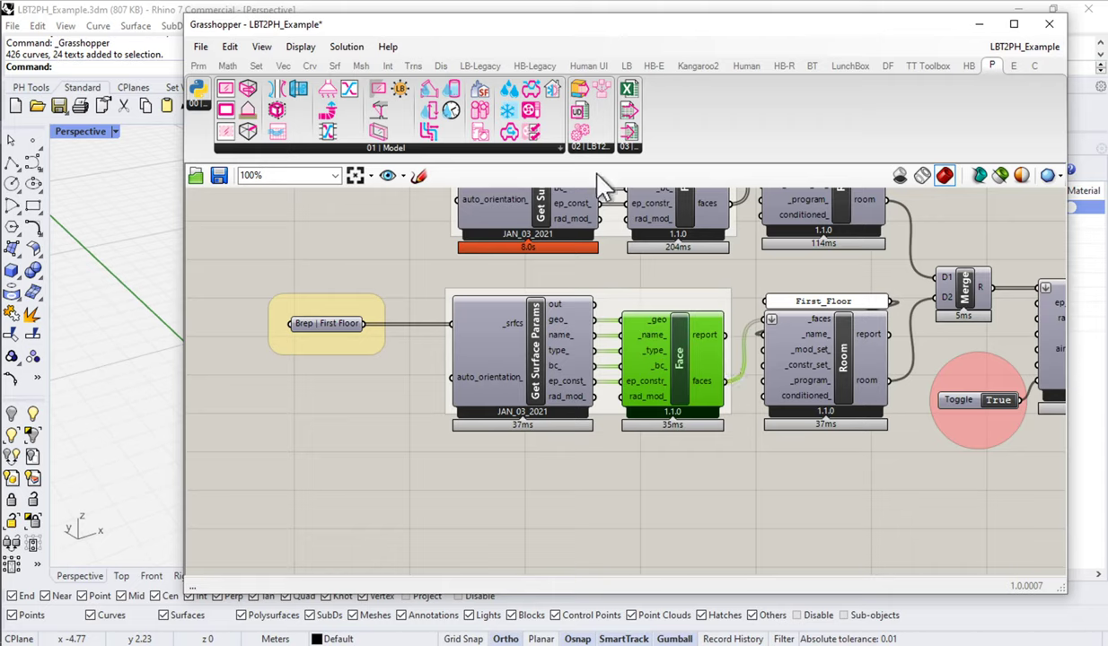
Place a Honeybee HB Aperture component on the canvas below the First Floor component chain.
{"action": "left_click", "coordinate": [969, 66]}
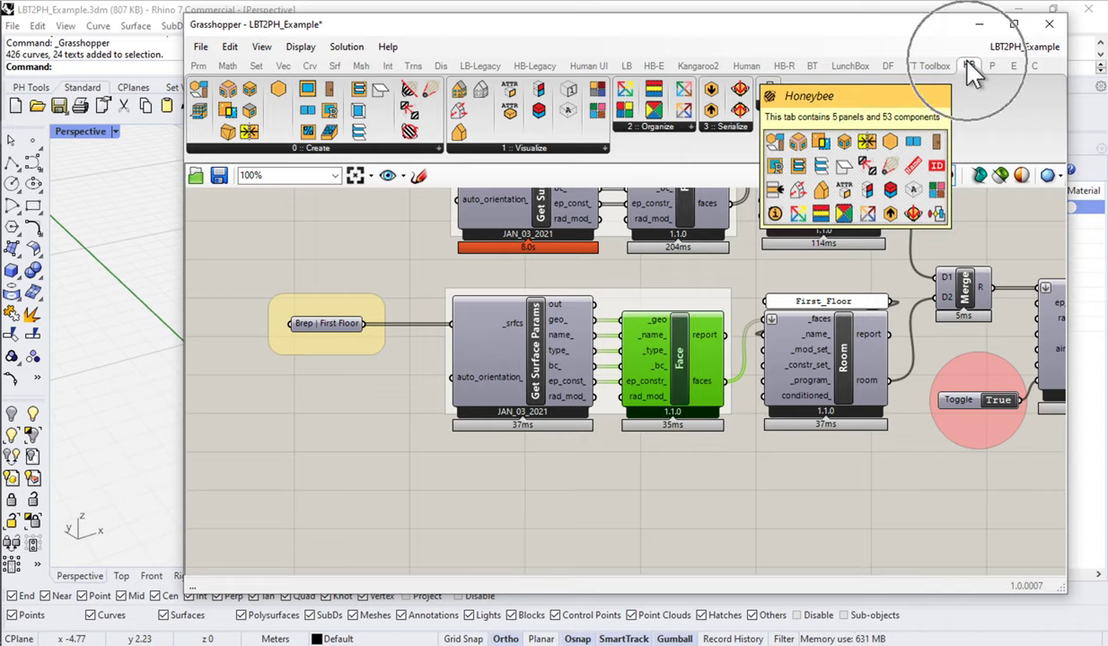
{"action": "left_click", "coordinate": [318, 149]}
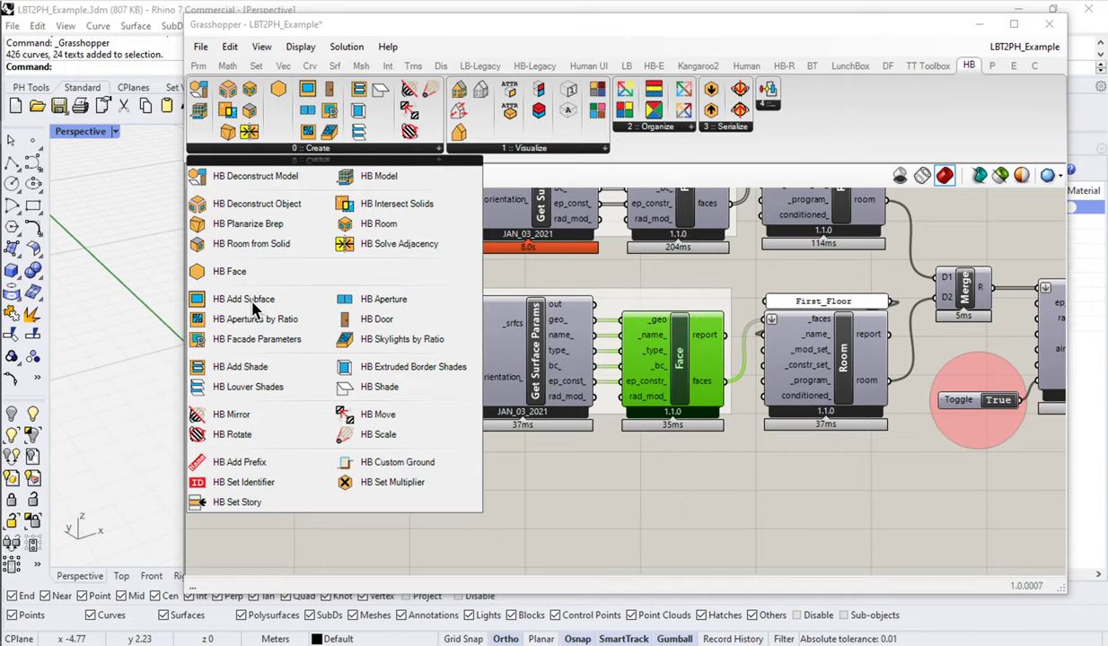
{"action": "left_click", "coordinate": [378, 303]}
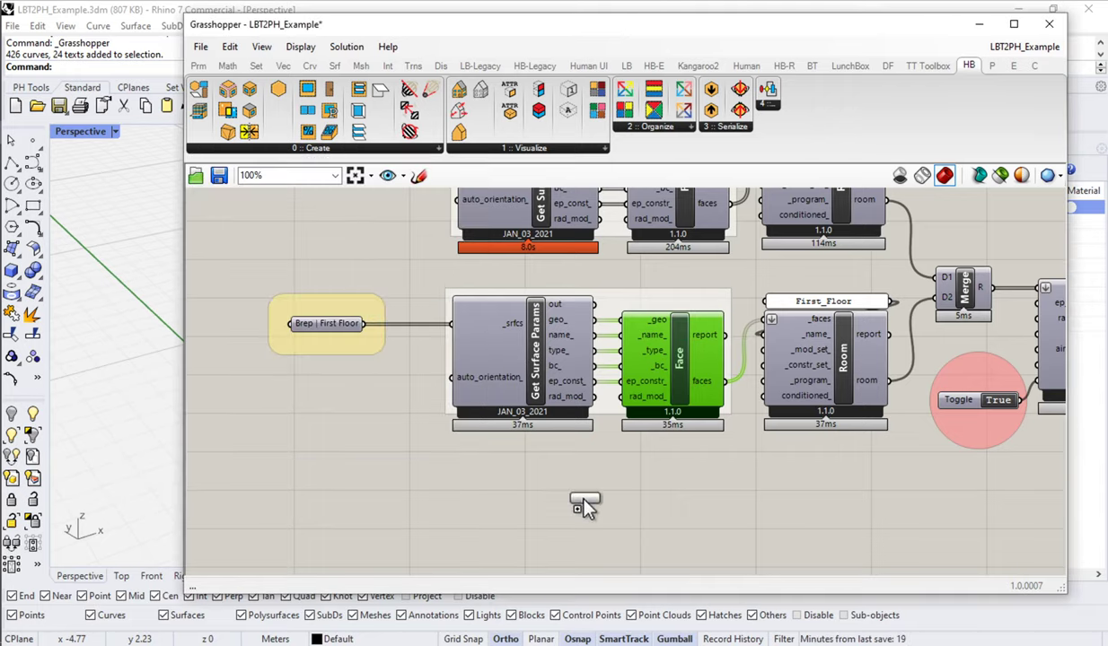
{"action": "left_click", "coordinate": [584, 504]}
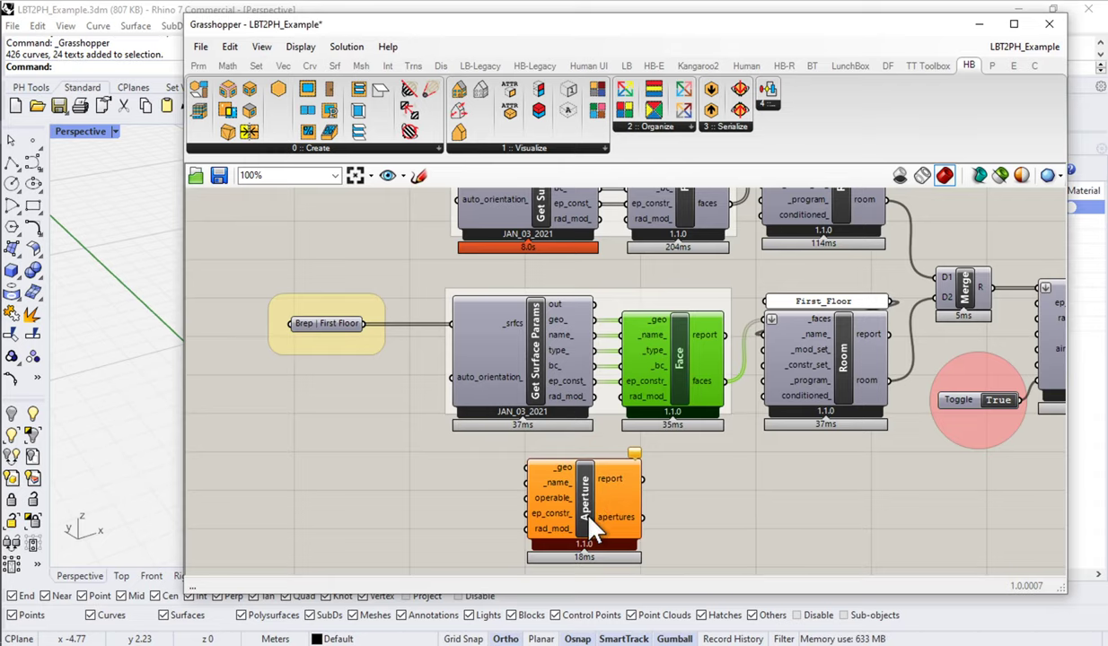
{"action": "left_click", "coordinate": [977, 74]}
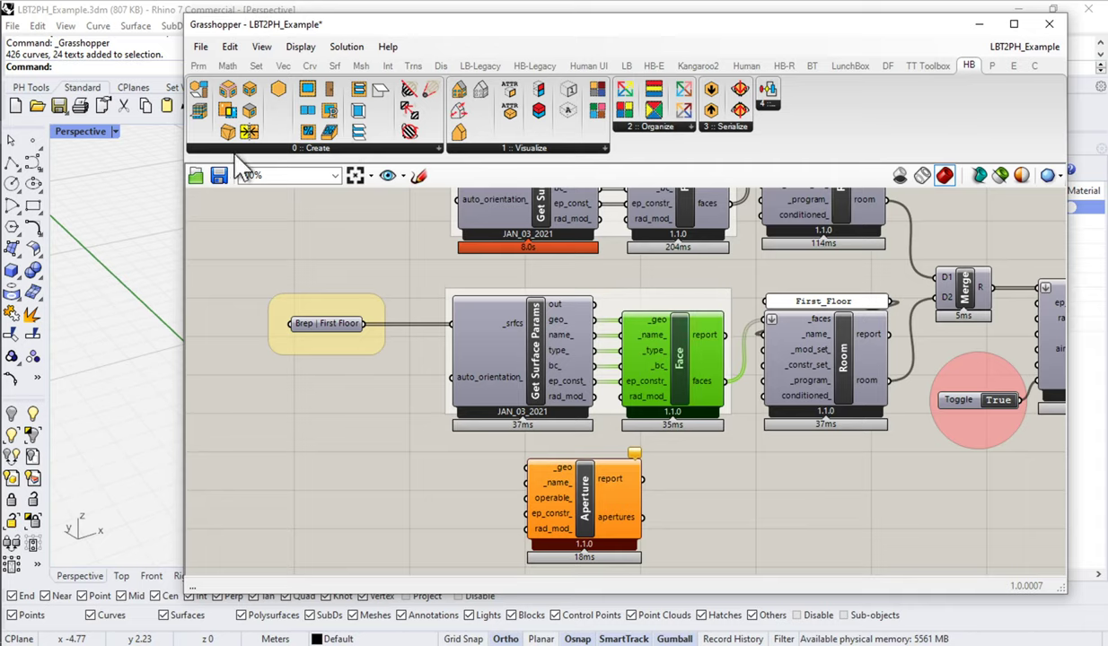
{"action": "left_click", "coordinate": [257, 146]}
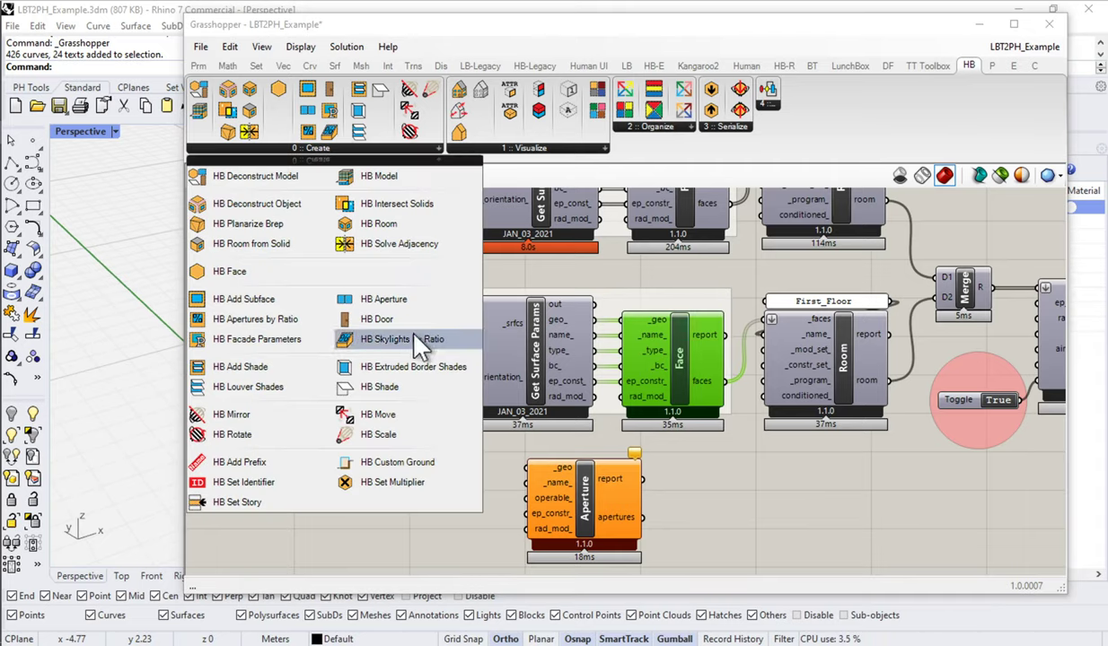
{"action": "left_click", "coordinate": [395, 302]}
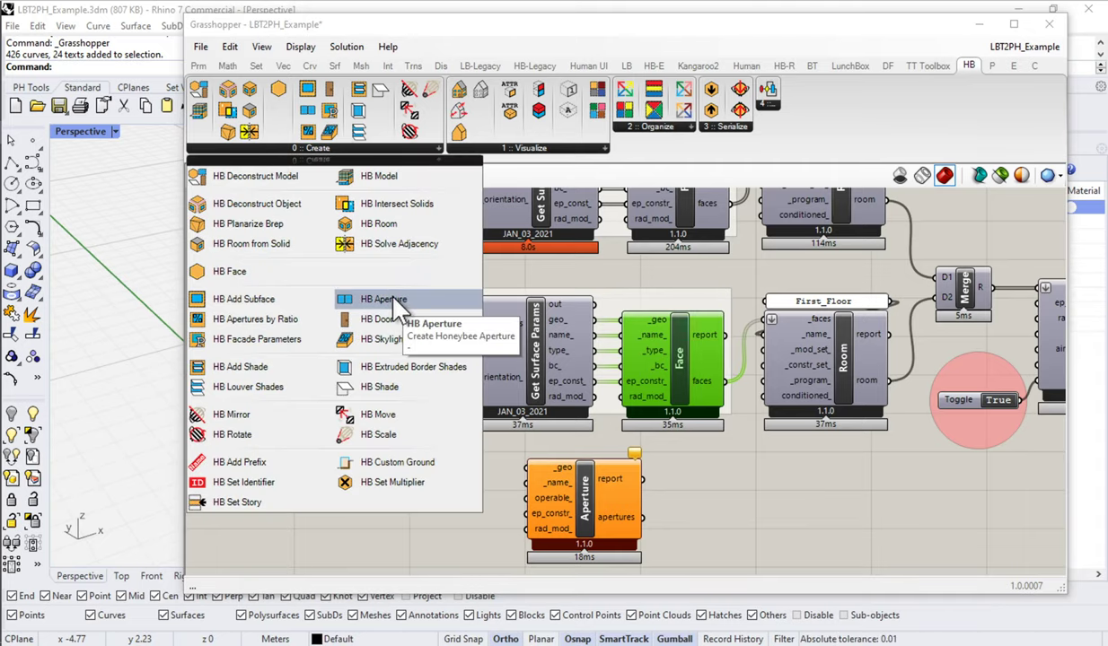
Examine the Aperture component's inputs, including its name, operable and construction parameters.
{"action": "right_click_drag", "start_coordinate": [686, 504], "coordinate": [537, 381]}
{"action": "scroll", "coordinate": [531, 375], "scroll_direction": "up", "scroll_amount": 5}
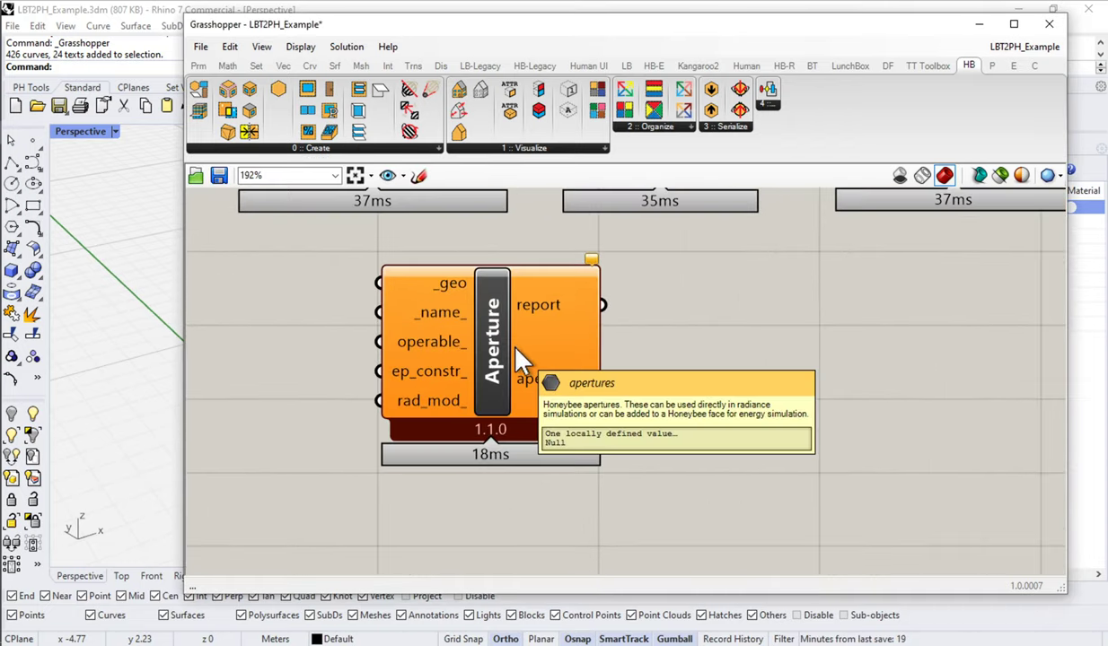
{"action": "left_click_drag", "start_coordinate": [490, 355], "coordinate": [528, 377]}
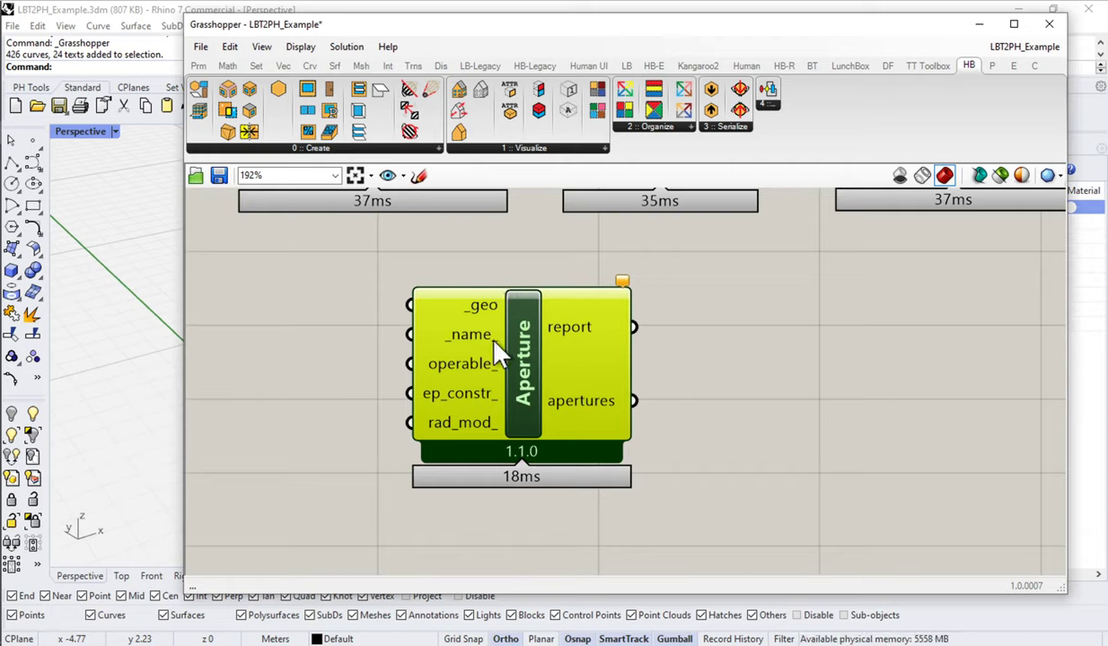
{"action": "mouse_move", "coordinate": [495, 342]}
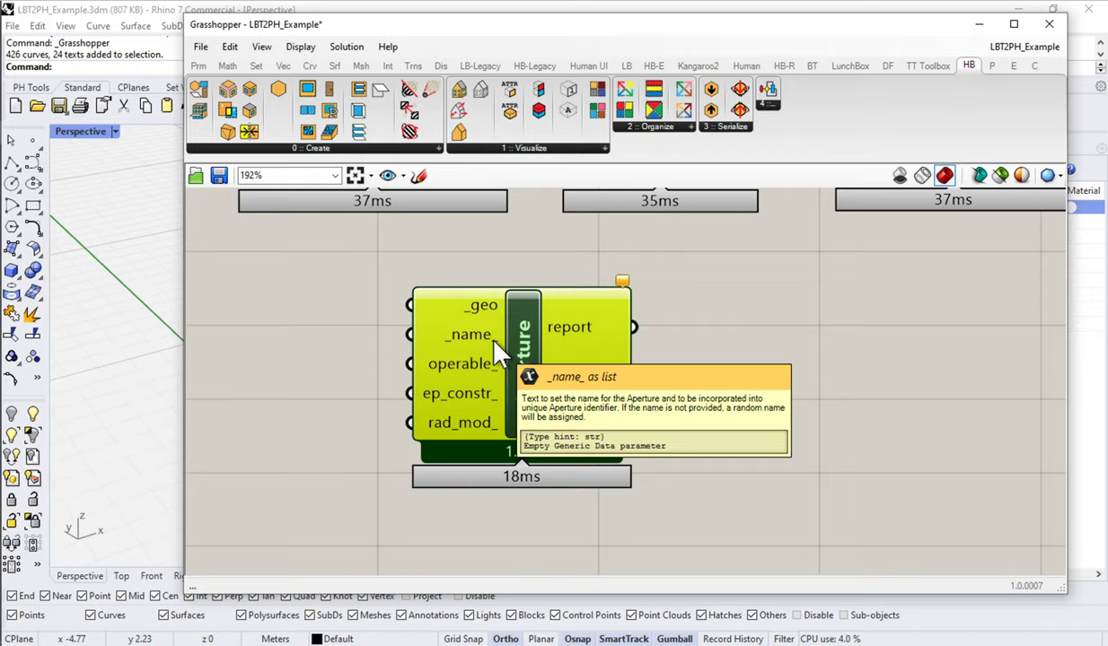
{"action": "mouse_move", "coordinate": [490, 368]}
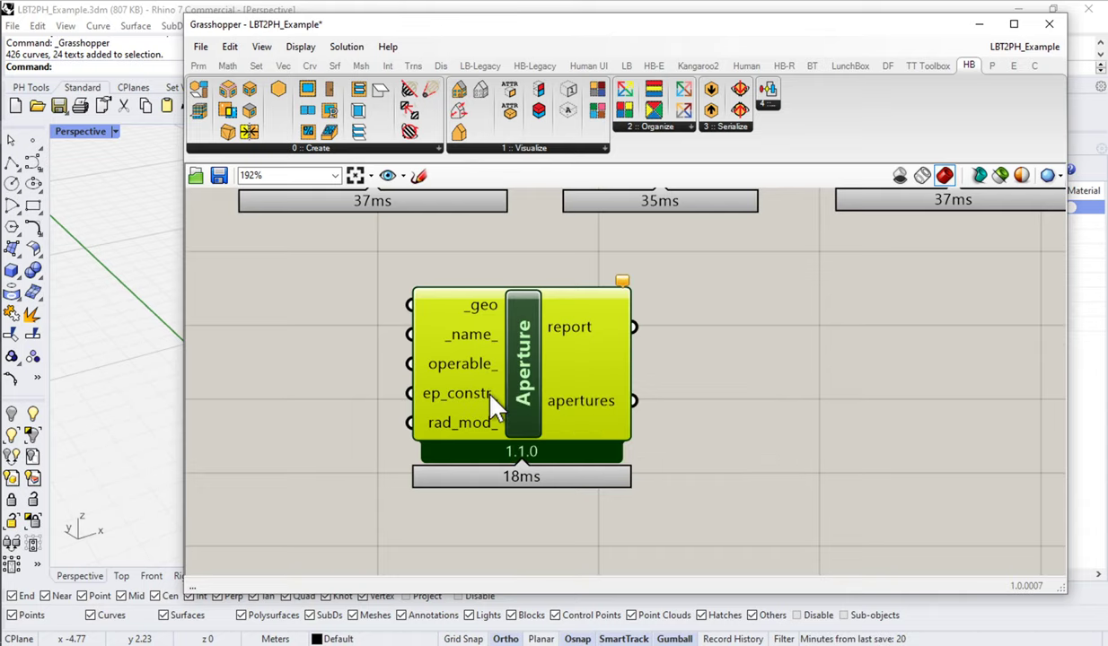
{"action": "mouse_move", "coordinate": [491, 397]}
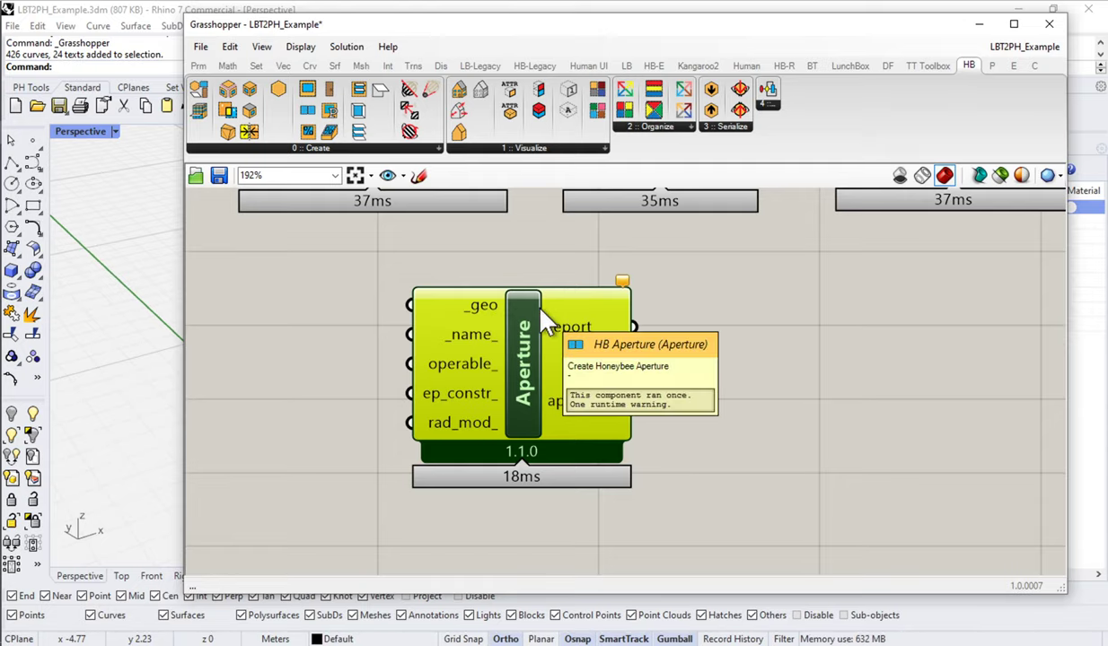
Place a Honeybee HB Add Subface component to the right of the Aperture component.
{"action": "left_click", "coordinate": [355, 149]}
{"action": "left_click", "coordinate": [972, 66]}
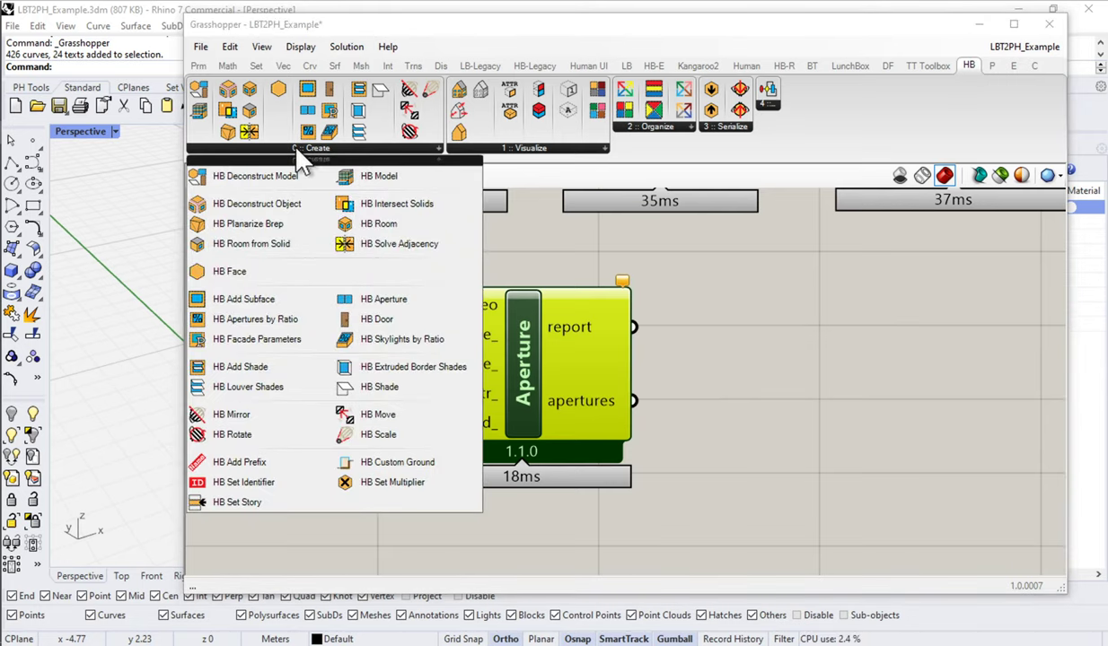
{"action": "left_click", "coordinate": [226, 303]}
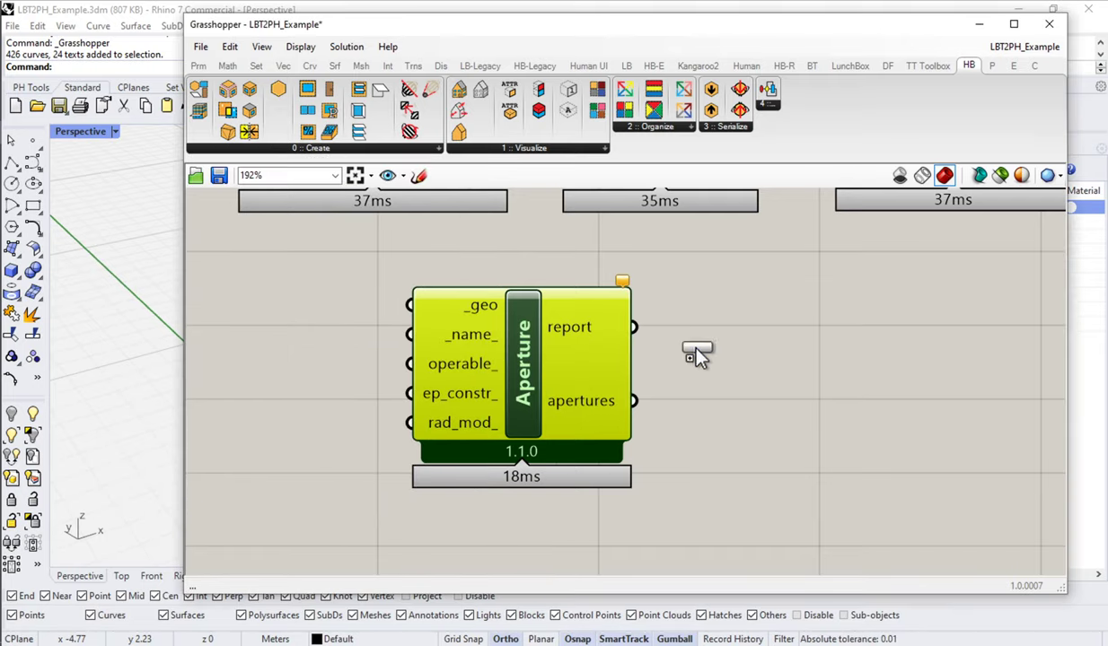
{"action": "left_click", "coordinate": [778, 373]}
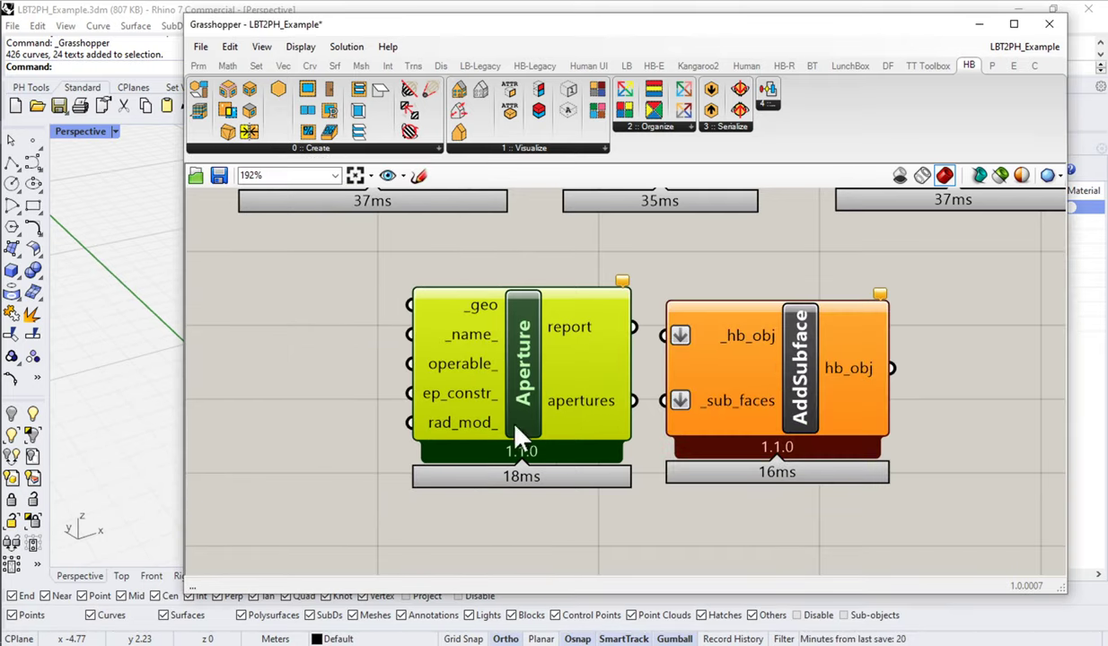
Connect the apertures output to AddSubface's _sub_faces input and the First Floor Face component's faces output to its _hb_obj input.
{"action": "left_click_drag", "start_coordinate": [548, 388], "coordinate": [456, 407]}
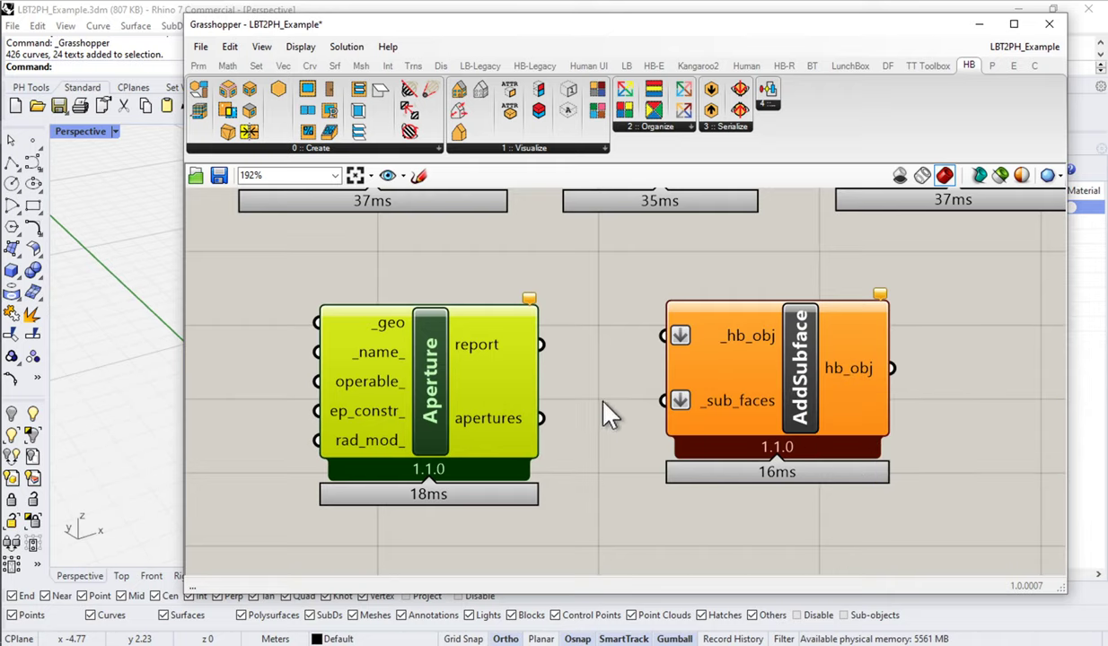
{"action": "left_click_drag", "start_coordinate": [535, 426], "coordinate": [665, 400]}
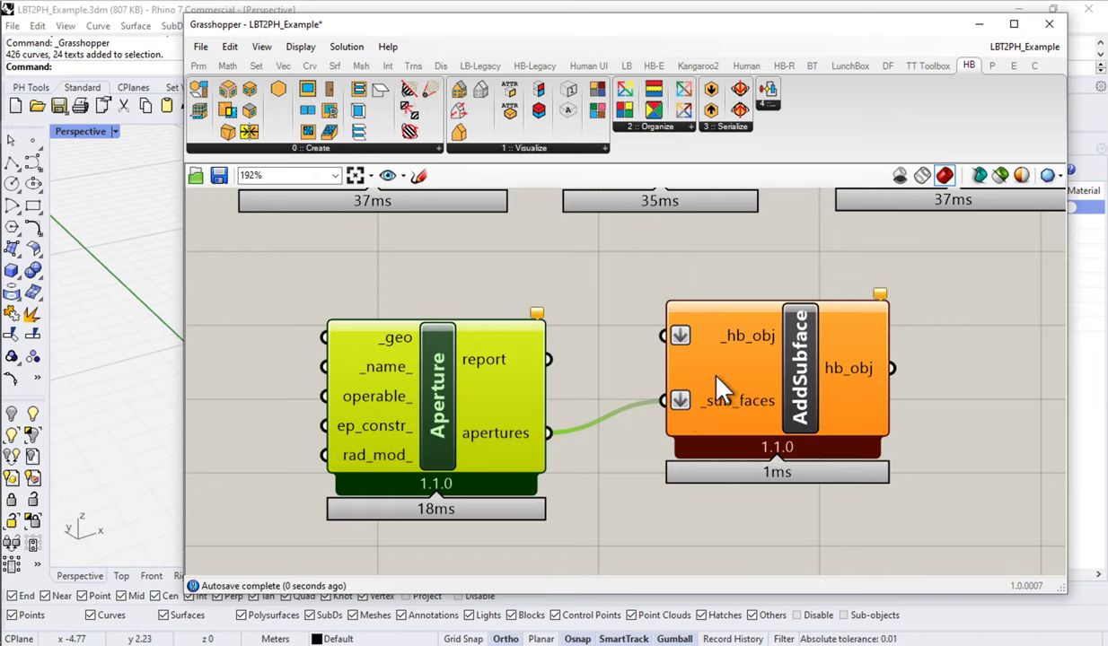
{"action": "scroll", "coordinate": [709, 386], "scroll_direction": "down", "scroll_amount": 3}
{"action": "right_click_drag", "start_coordinate": [724, 299], "coordinate": [613, 438]}
{"action": "left_click_drag", "start_coordinate": [614, 438], "coordinate": [701, 401]}
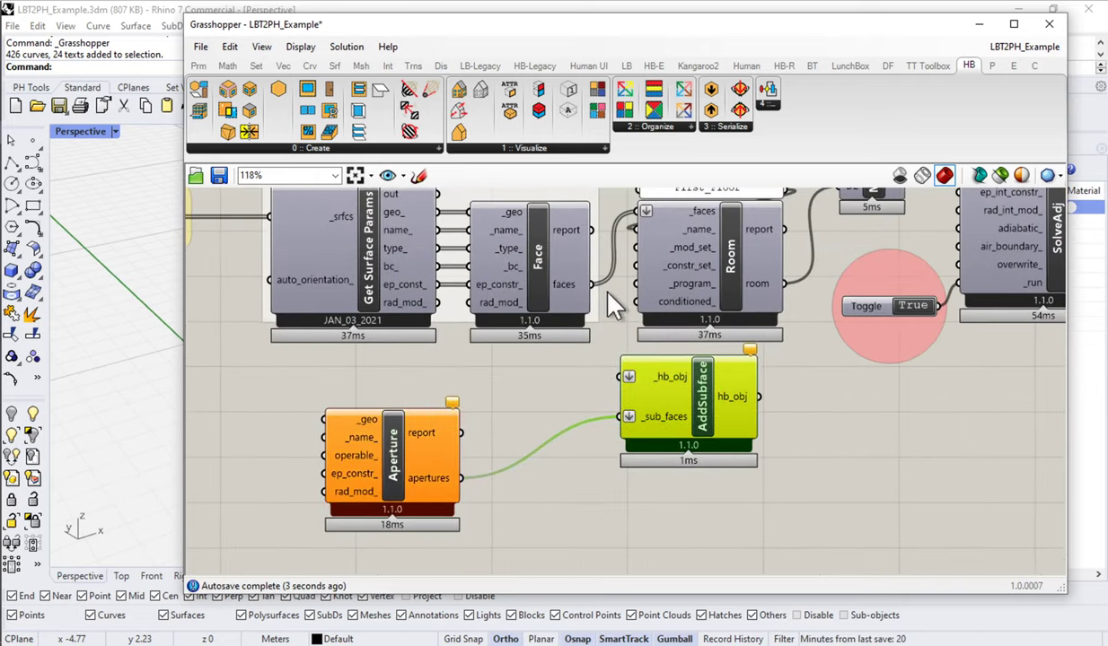
{"action": "left_click_drag", "start_coordinate": [590, 284], "coordinate": [628, 377]}
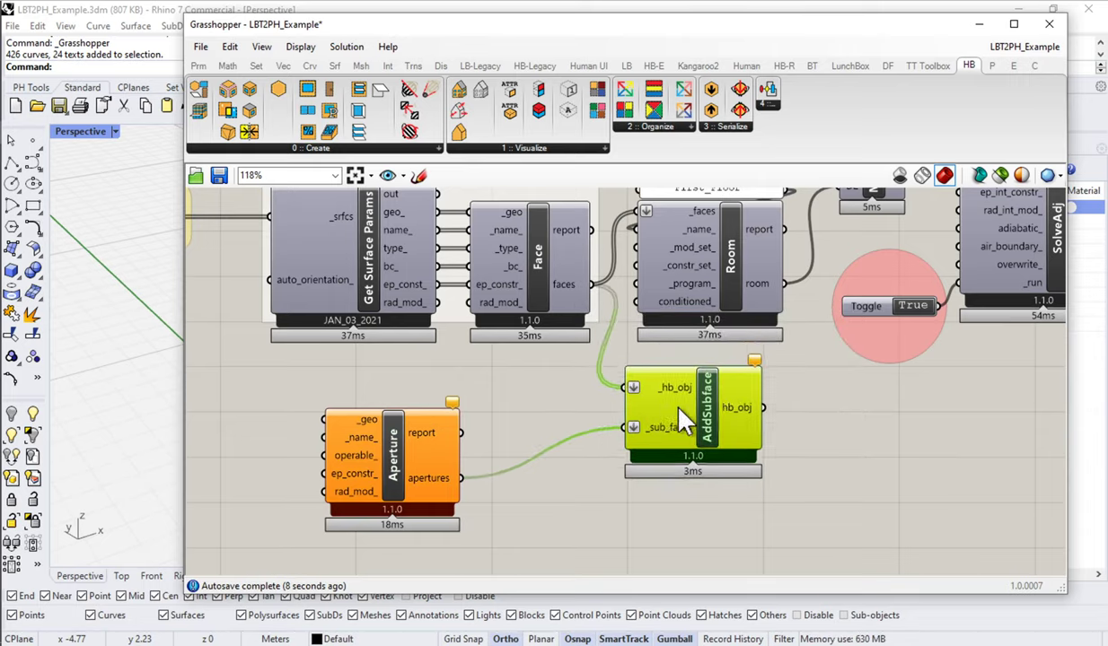
Arrange the Aperture and AddSubface components close together beneath the First Floor Face and Room components.
{"action": "left_click_drag", "start_coordinate": [675, 413], "coordinate": [696, 433]}
{"action": "left_click", "coordinate": [456, 447]}
{"action": "left_click_drag", "start_coordinate": [456, 443], "coordinate": [555, 422]}
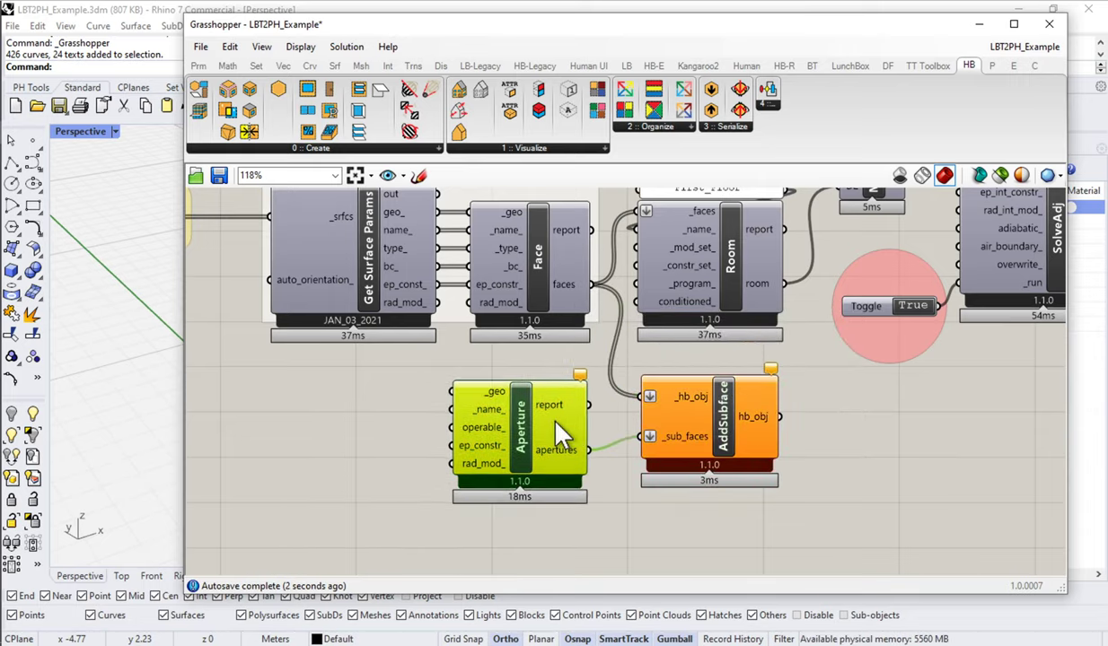
{"action": "left_click_drag", "start_coordinate": [695, 418], "coordinate": [694, 415]}
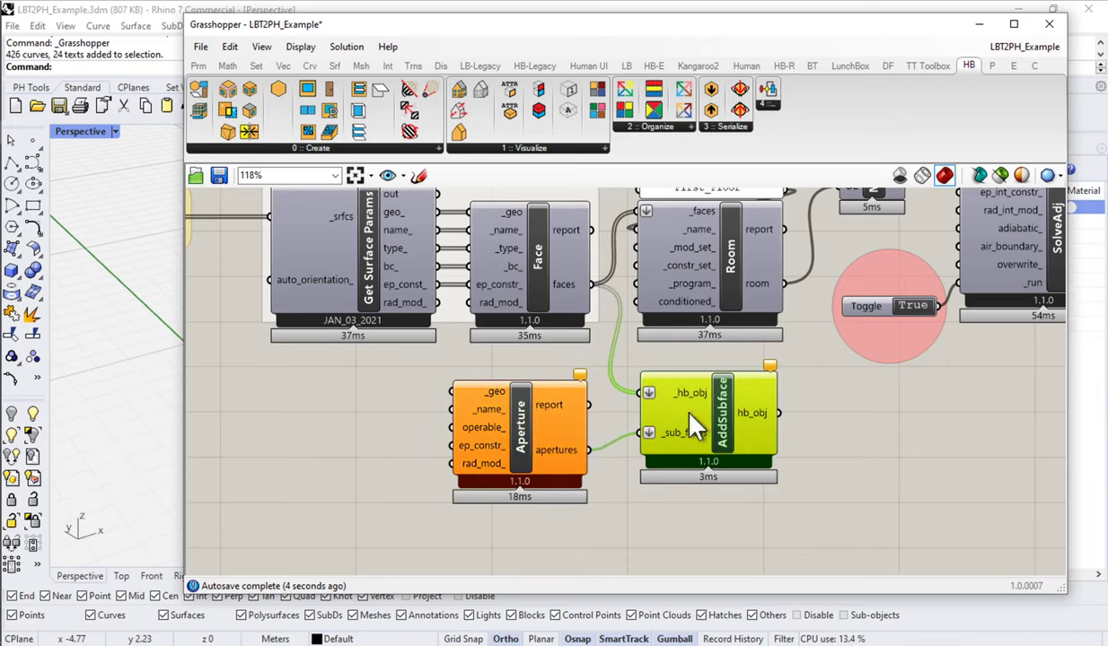
{"action": "left_click_drag", "start_coordinate": [546, 436], "coordinate": [555, 469]}
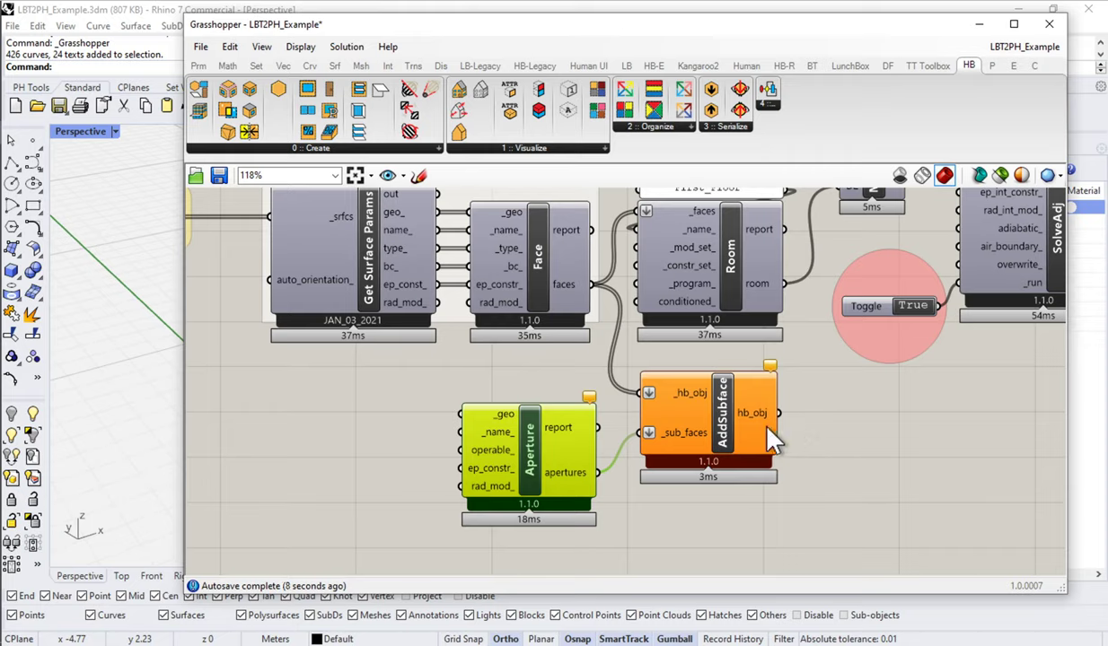
Try wiring the Room component's room output into AddSubface's _hb_obj input, and restore the connection from the Face component's faces output.
{"action": "mouse_move", "coordinate": [779, 440]}
{"action": "left_click_drag", "start_coordinate": [785, 284], "coordinate": [648, 395]}
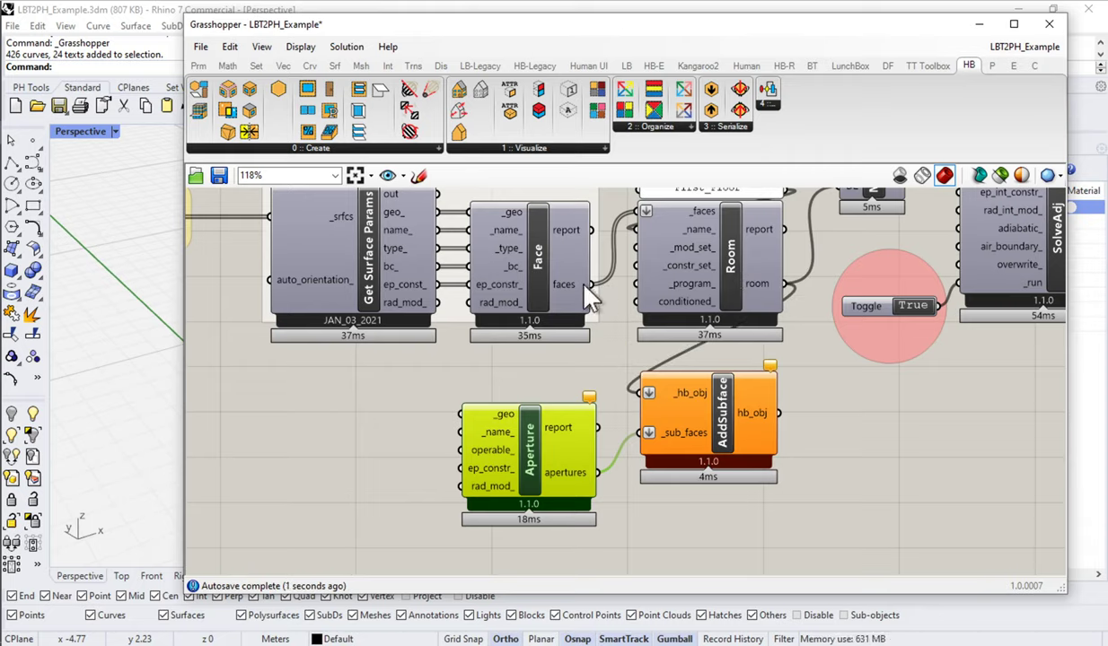
{"action": "left_click_drag", "start_coordinate": [591, 283], "coordinate": [649, 394]}
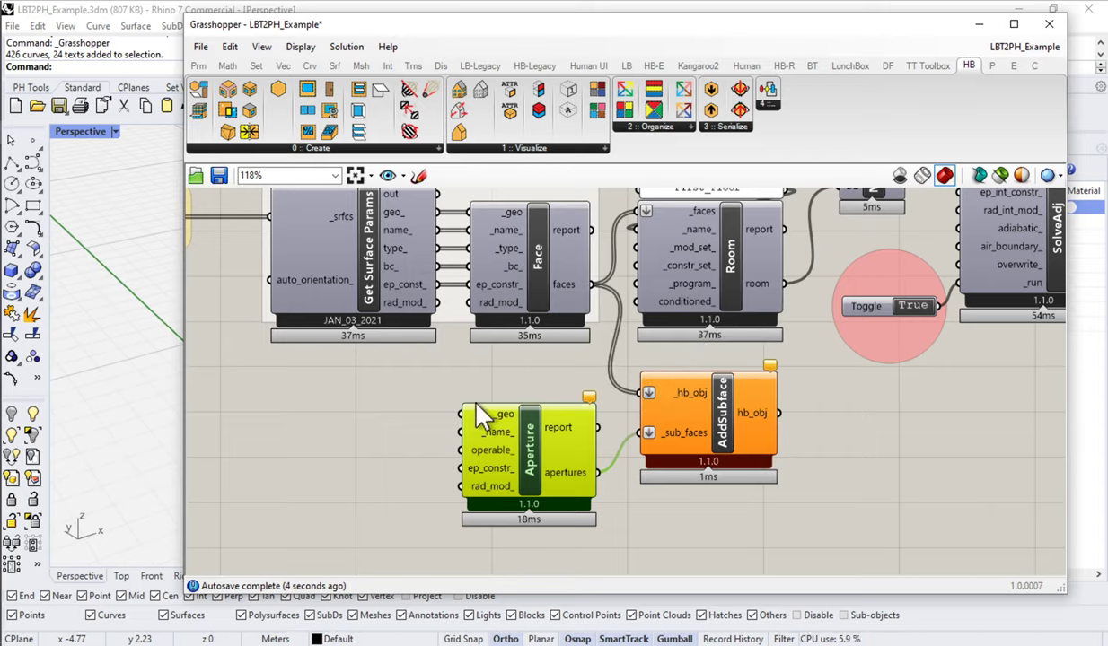
Add a Geometry parameter to the canvas to the left of the Aperture component.
{"action": "double_click", "coordinate": [352, 420]}
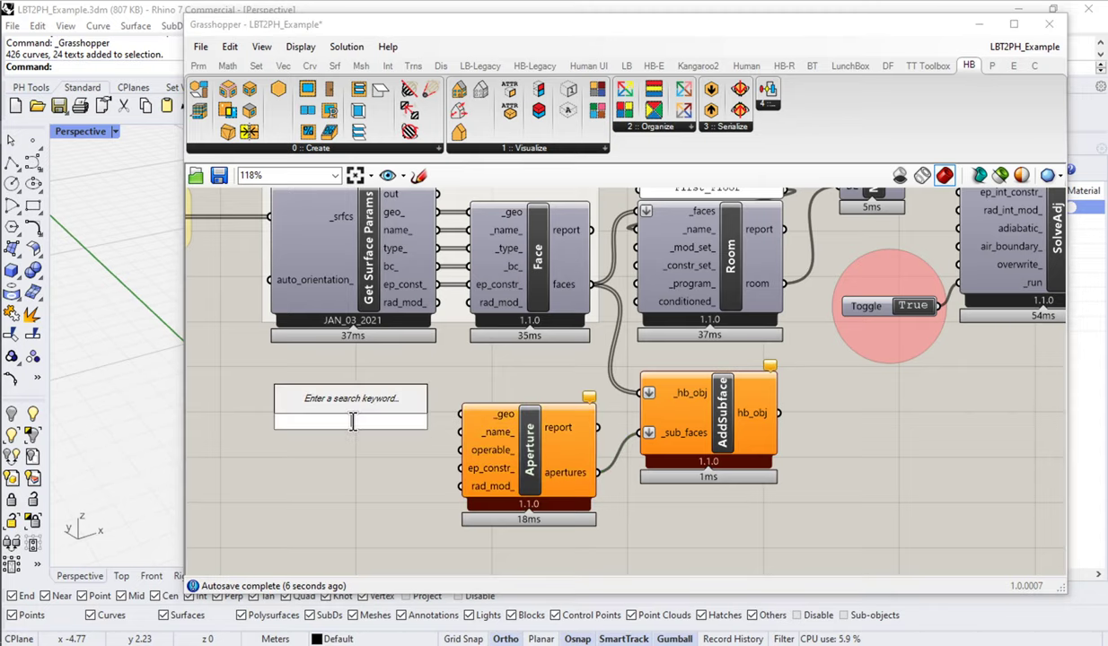
{"action": "type", "text": "geo"}
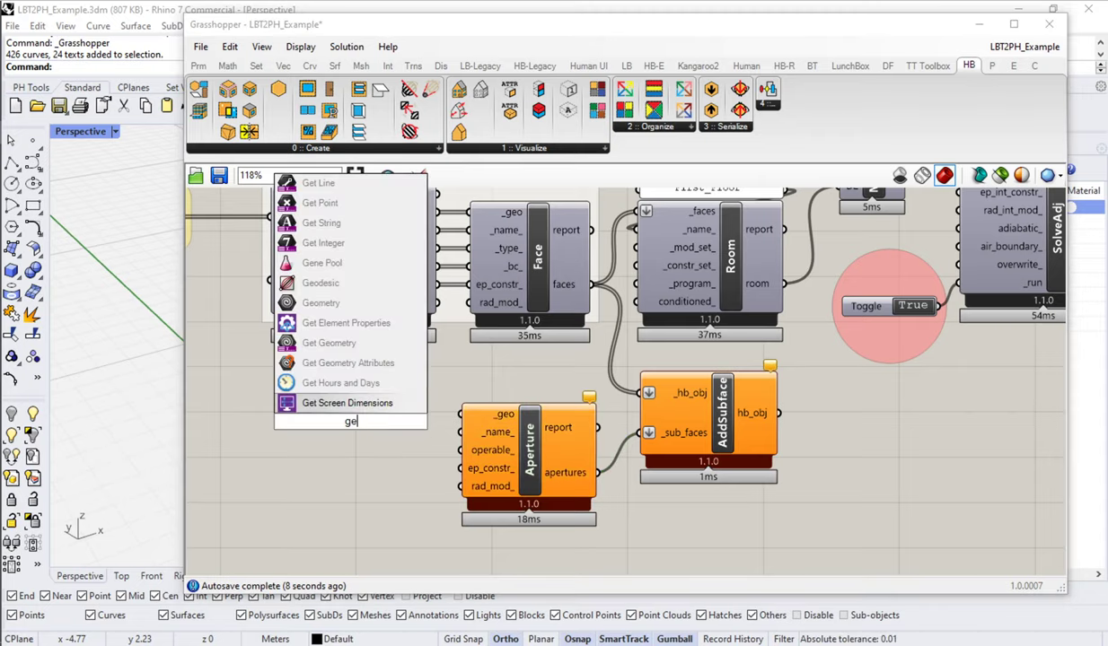
{"action": "left_click", "coordinate": [349, 411]}
{"action": "scroll", "coordinate": [343, 401], "scroll_direction": "up", "scroll_amount": 2}
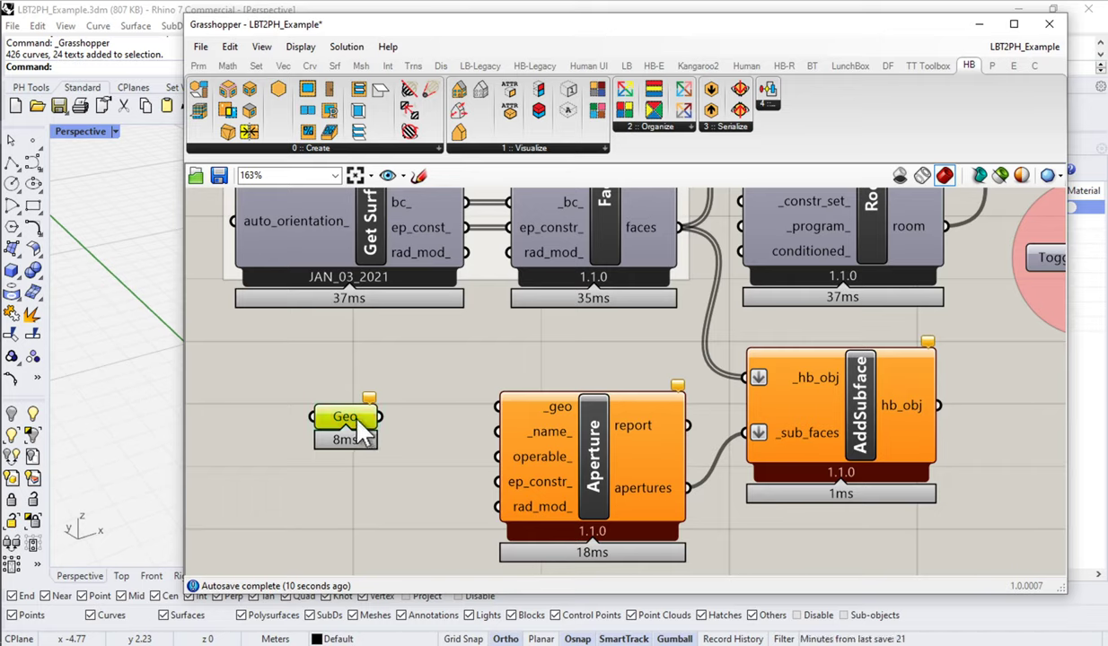
Rename the Geometry parameter as "Geo | Frist Floor Windows".
{"action": "right_click", "coordinate": [343, 409]}
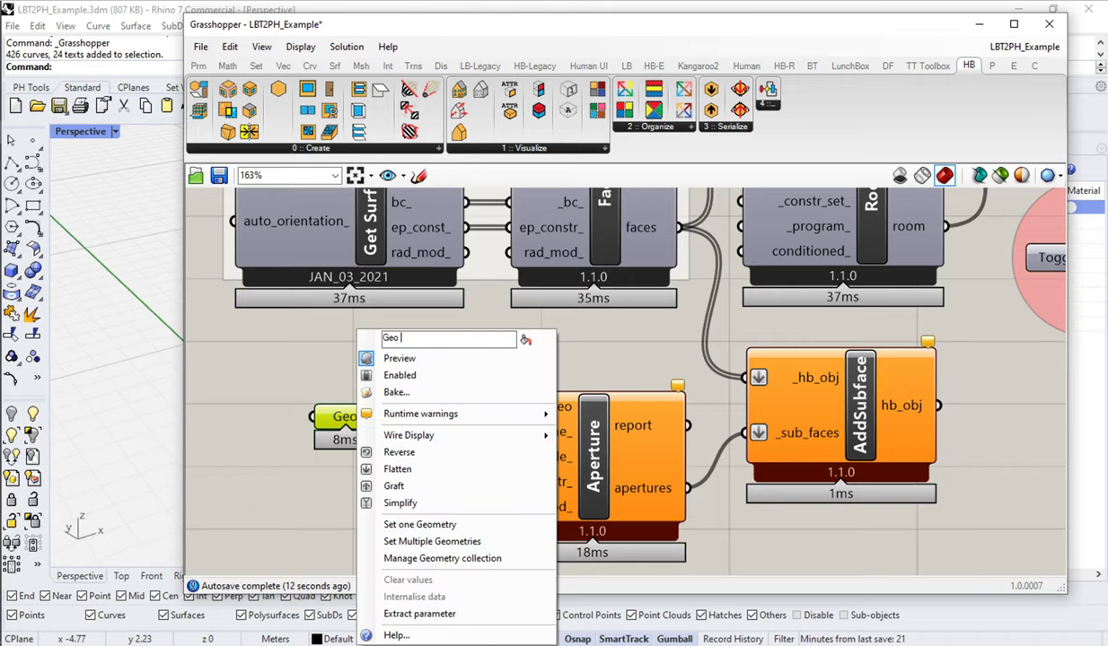
{"action": "type", "text": "V Frist Fl"}
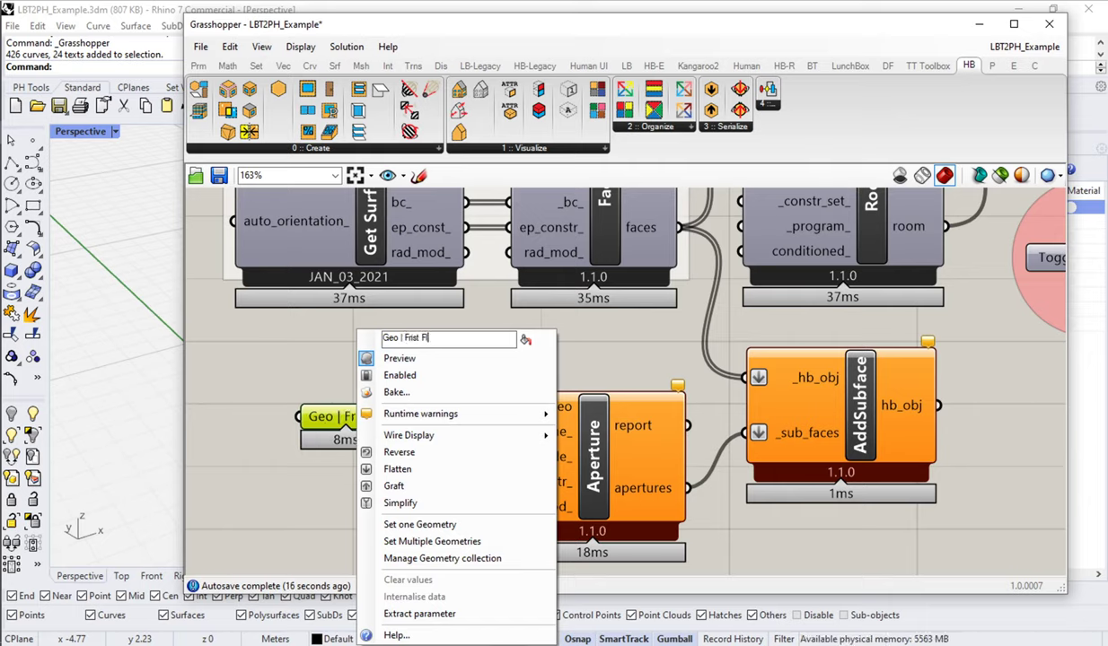
{"action": "type", "text": "oor Windows"}
{"action": "key", "text": "Return"}
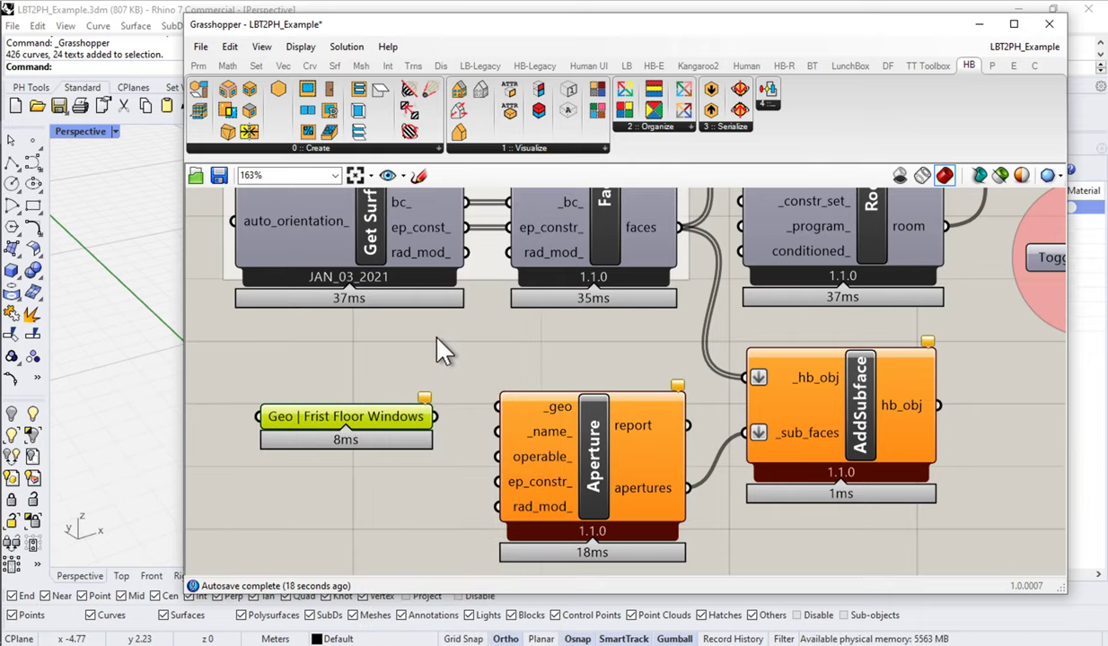
Connect the first-floor windows Geometry parameter to Aperture's _geo input, align it with that input, and place it in its own group.
{"action": "left_click_drag", "start_coordinate": [386, 425], "coordinate": [397, 409]}
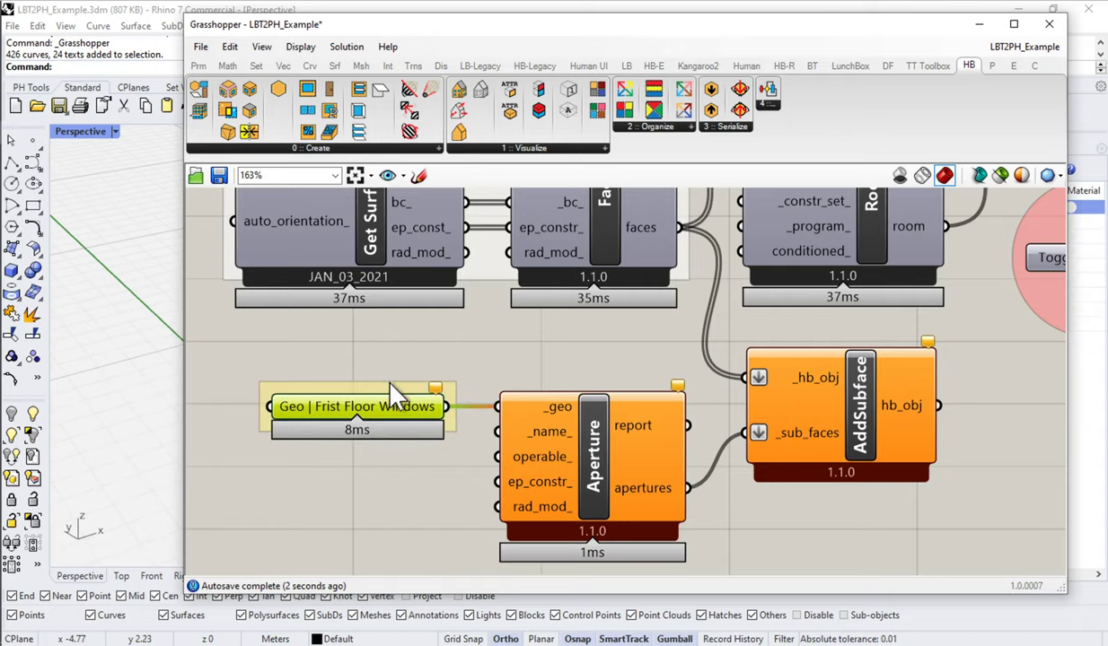
{"action": "right_click", "coordinate": [391, 383]}
{"action": "left_click", "coordinate": [453, 472]}
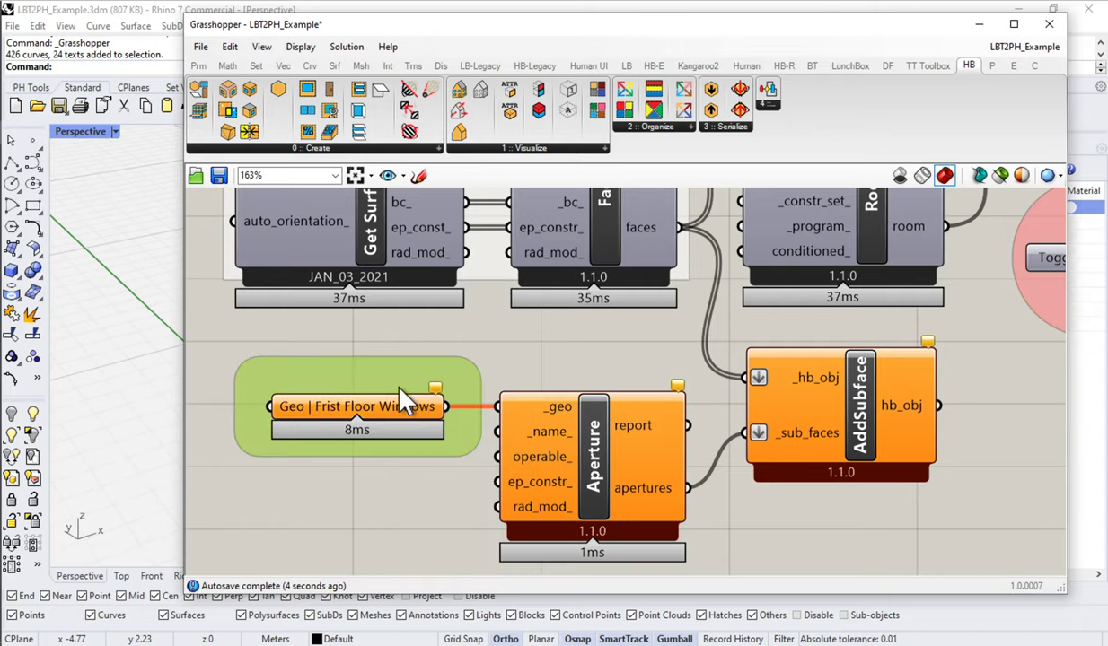
{"action": "left_click", "coordinate": [469, 410]}
{"action": "scroll", "coordinate": [509, 401], "scroll_direction": "down", "scroll_amount": 1}
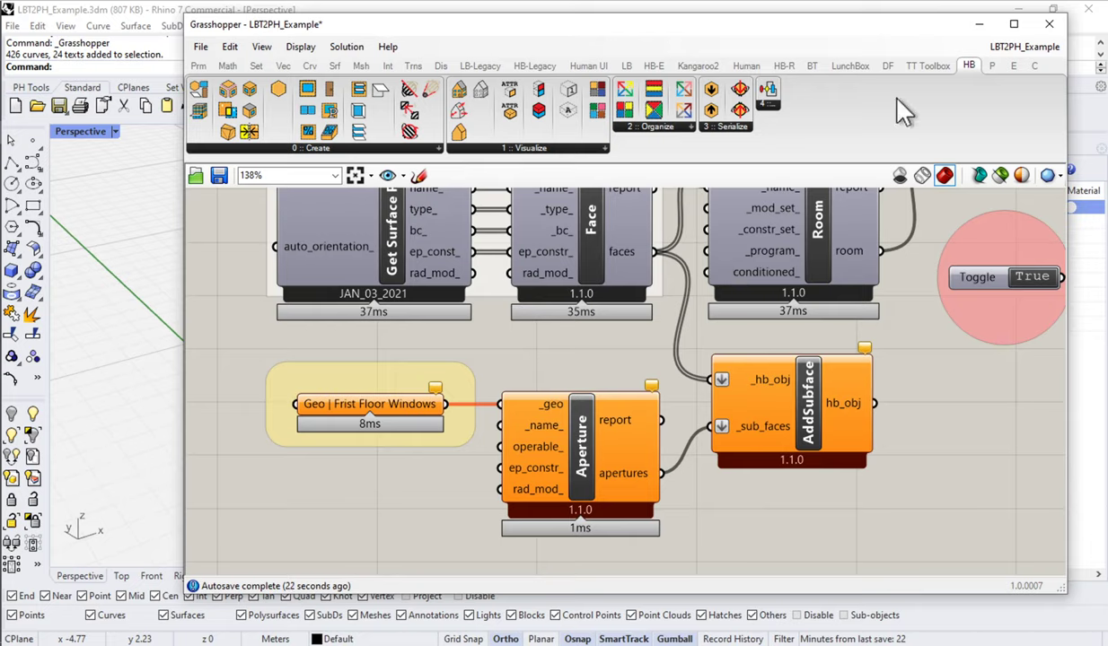
Switch to Rhino and examine the object properties and Attribute User Text of the first-floor end wall surface.
{"action": "left_click", "coordinate": [978, 25]}
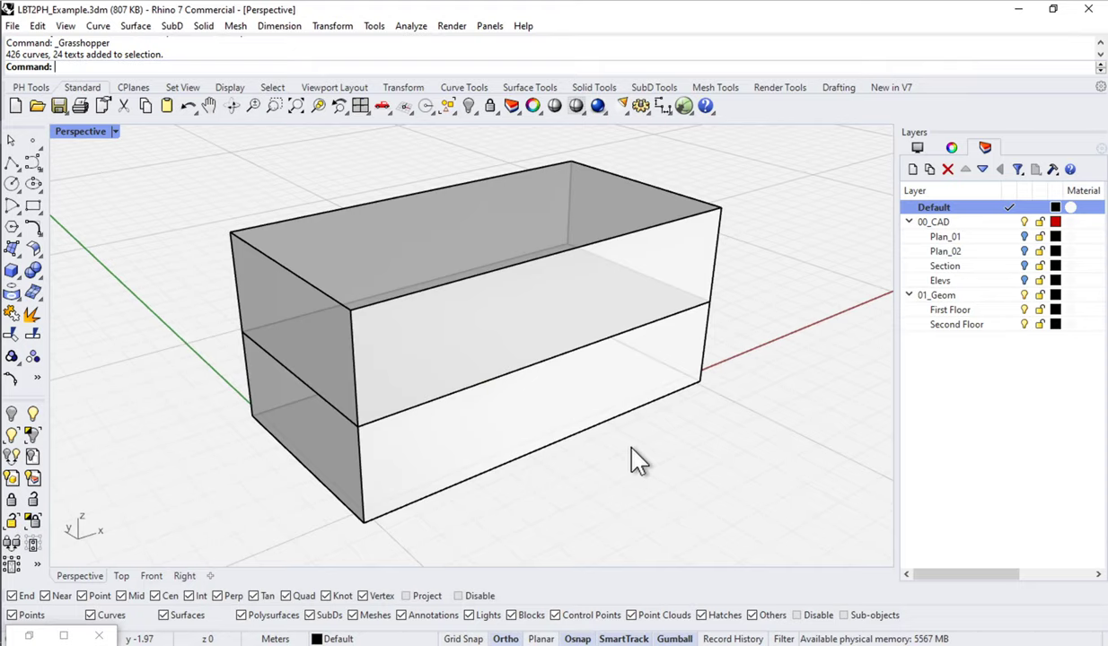
{"action": "right_click_drag", "start_coordinate": [639, 461], "coordinate": [635, 415]}
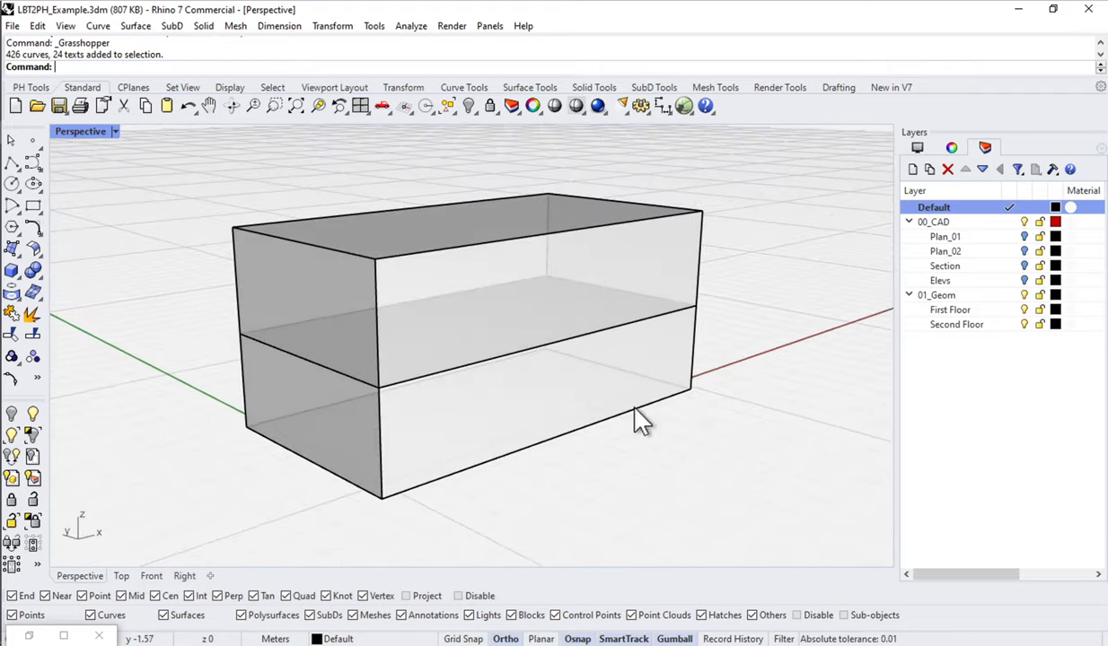
{"action": "left_click", "coordinate": [633, 244]}
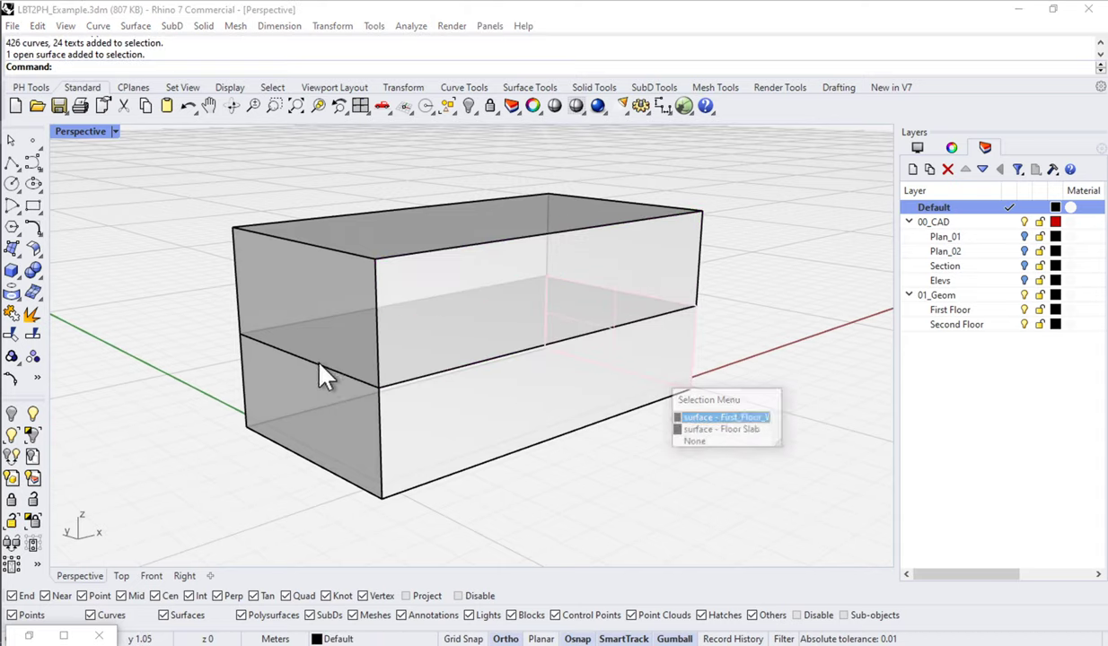
{"action": "left_click", "coordinate": [280, 330]}
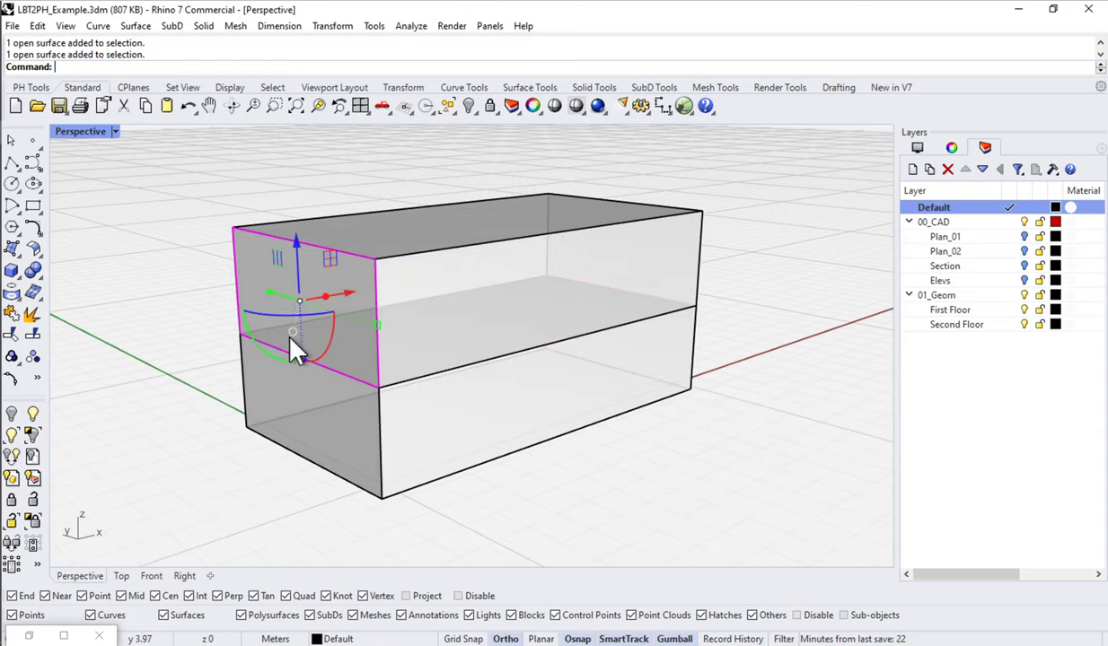
{"action": "left_click", "coordinate": [290, 404]}
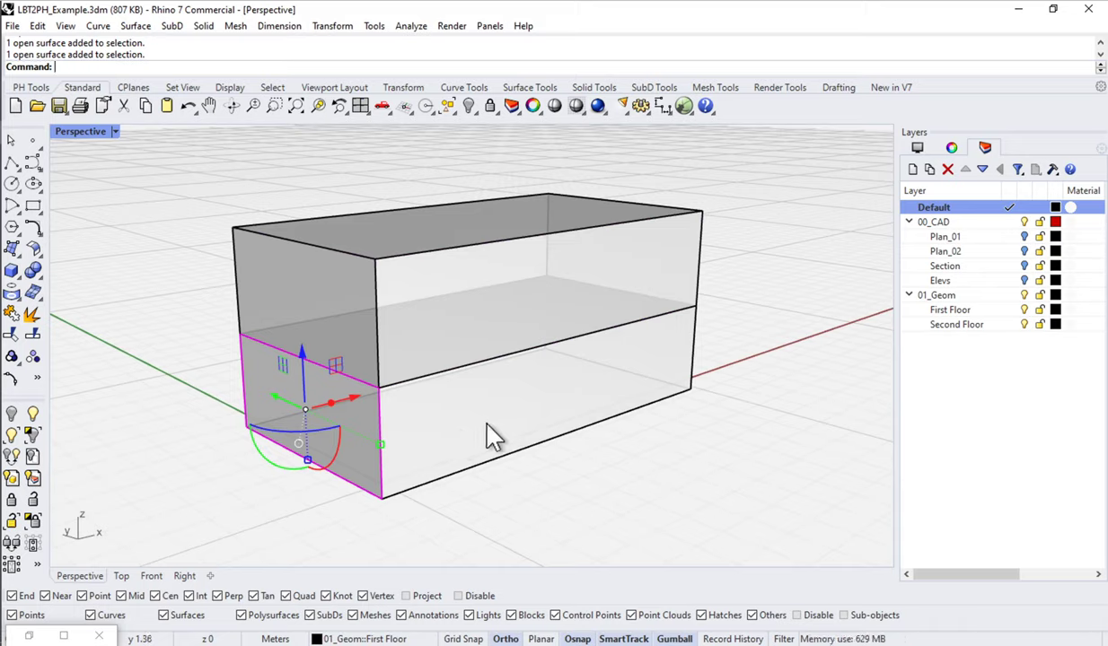
{"action": "left_click", "coordinate": [953, 148]}
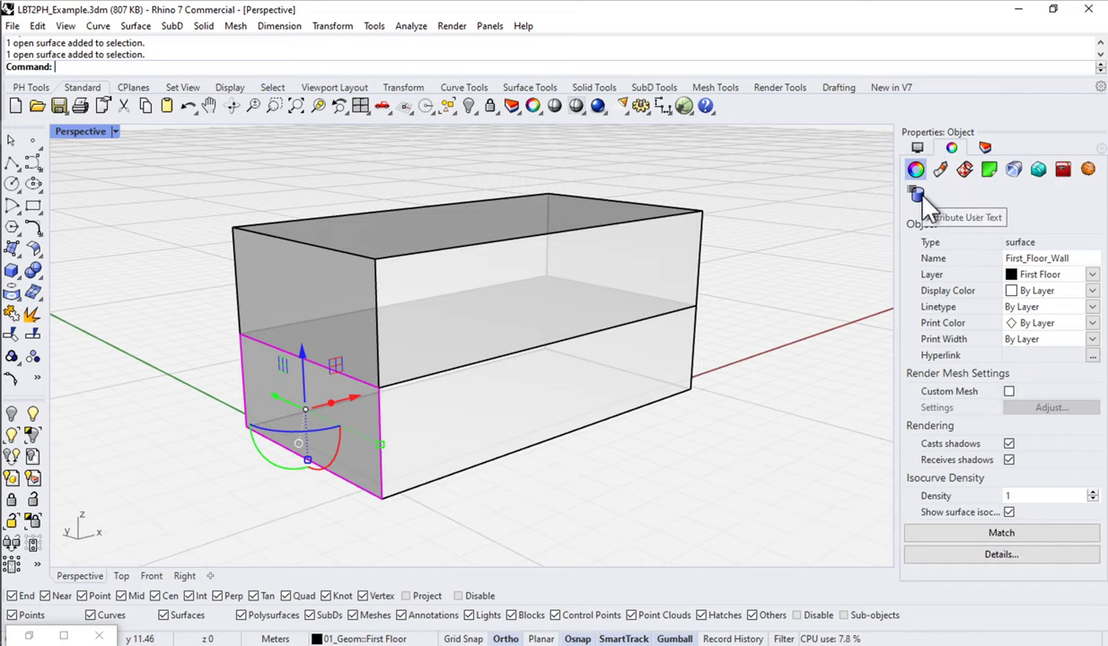
{"action": "left_click", "coordinate": [917, 194]}
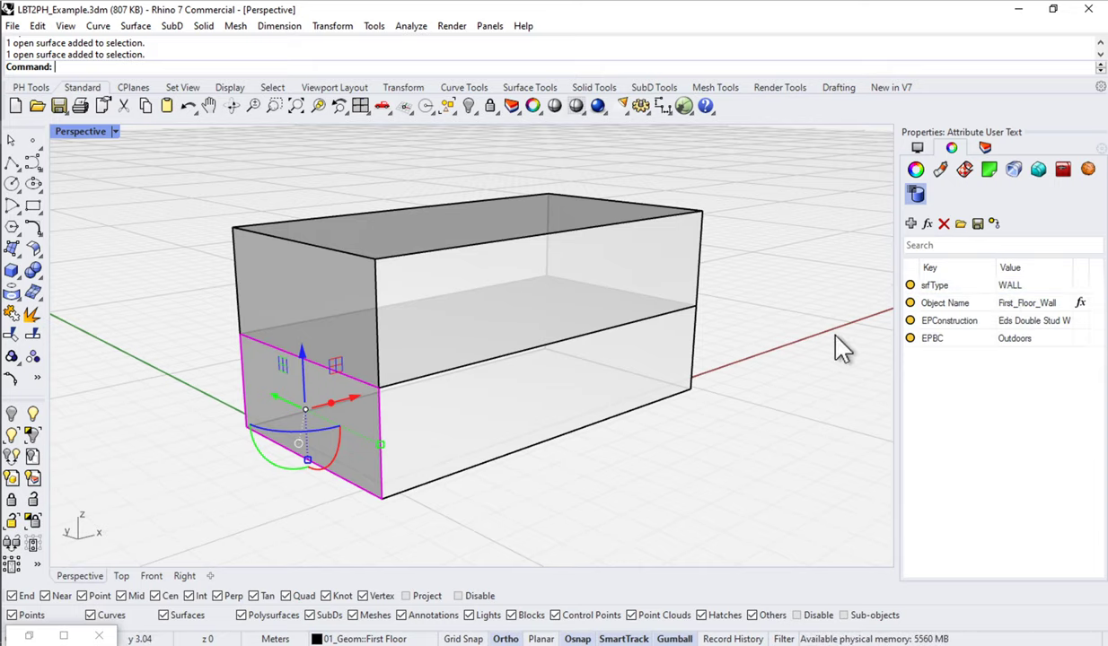
{"action": "left_click", "coordinate": [733, 488]}
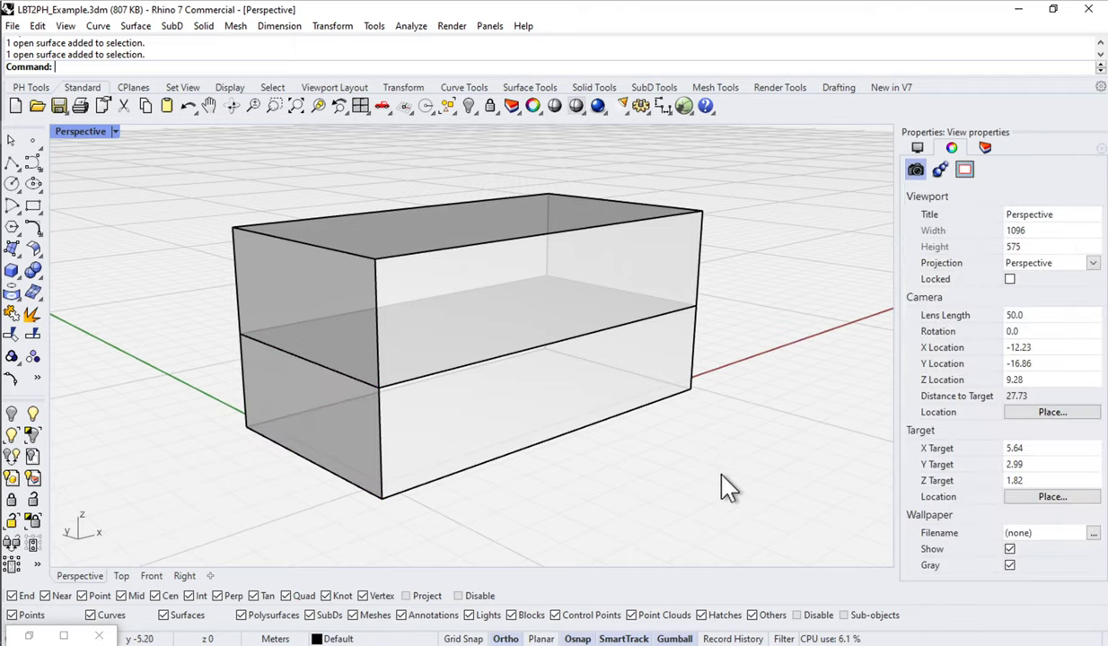
Create a new top-level layer named 02_Windows after the 01_Geom layer group.
{"action": "right_click_drag", "start_coordinate": [575, 467], "coordinate": [482, 451]}
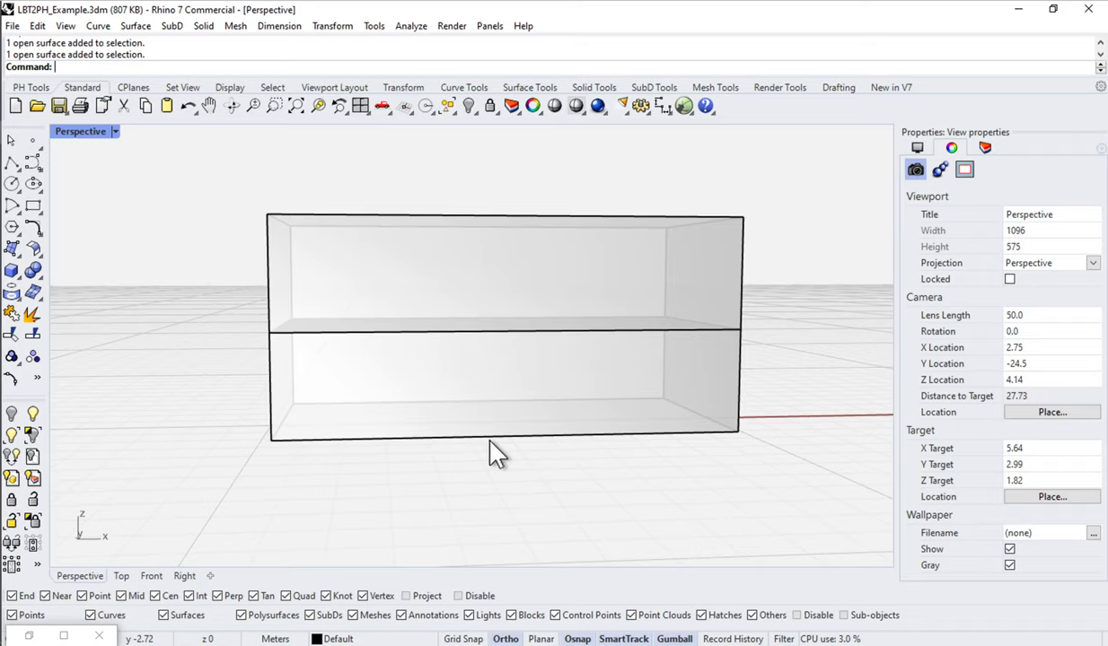
{"action": "left_click", "coordinate": [984, 149]}
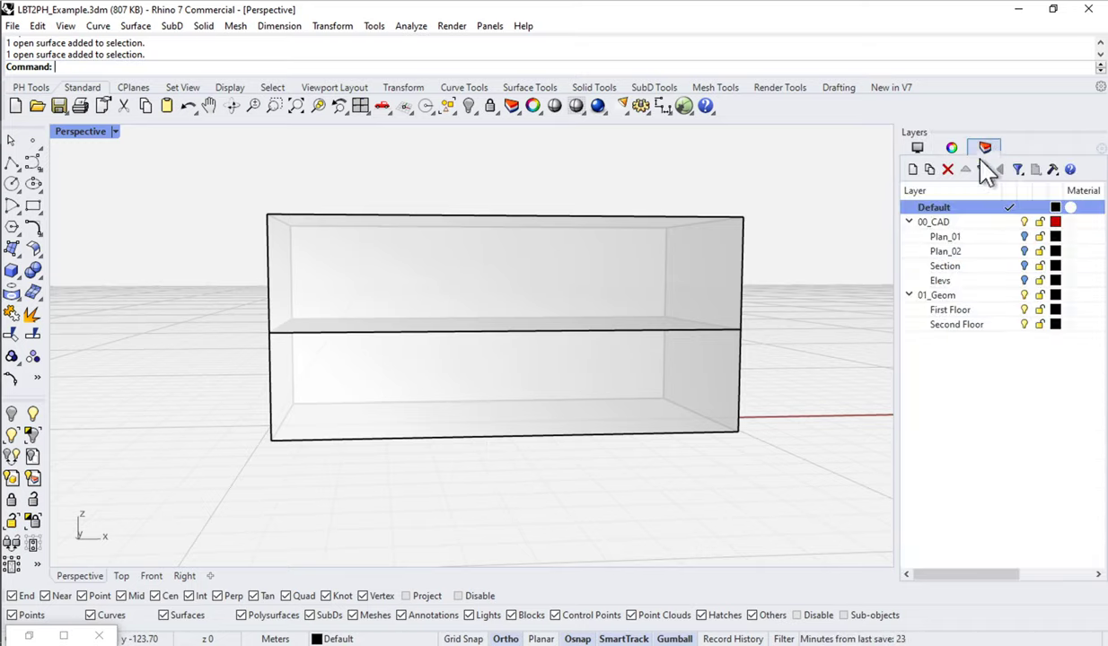
{"action": "left_click", "coordinate": [938, 297]}
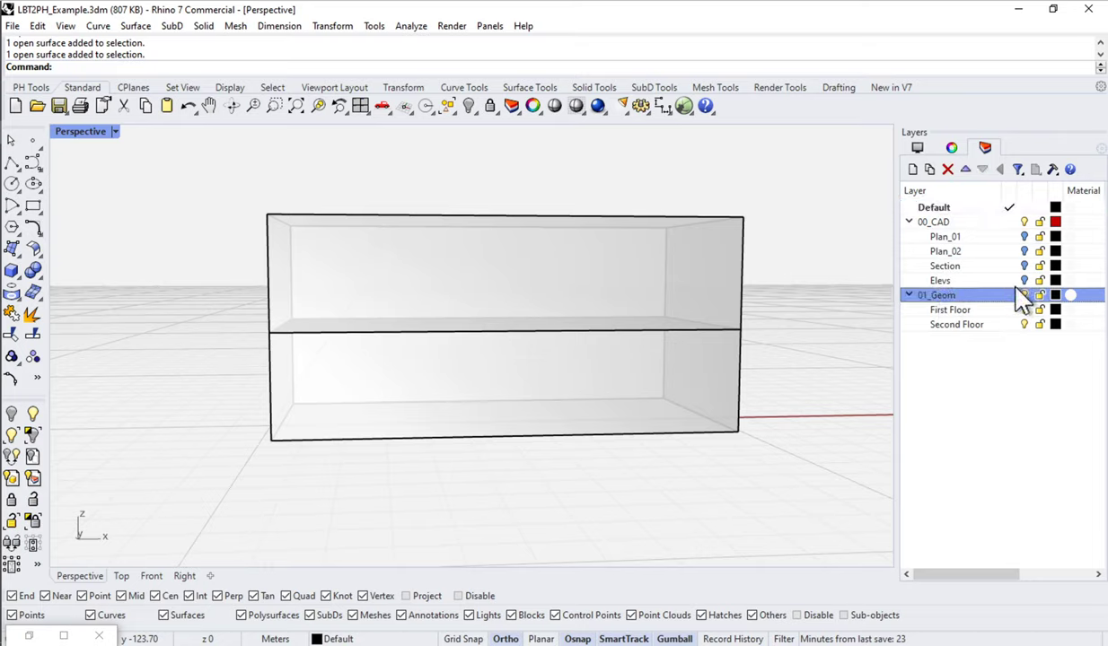
{"action": "left_click", "coordinate": [912, 170]}
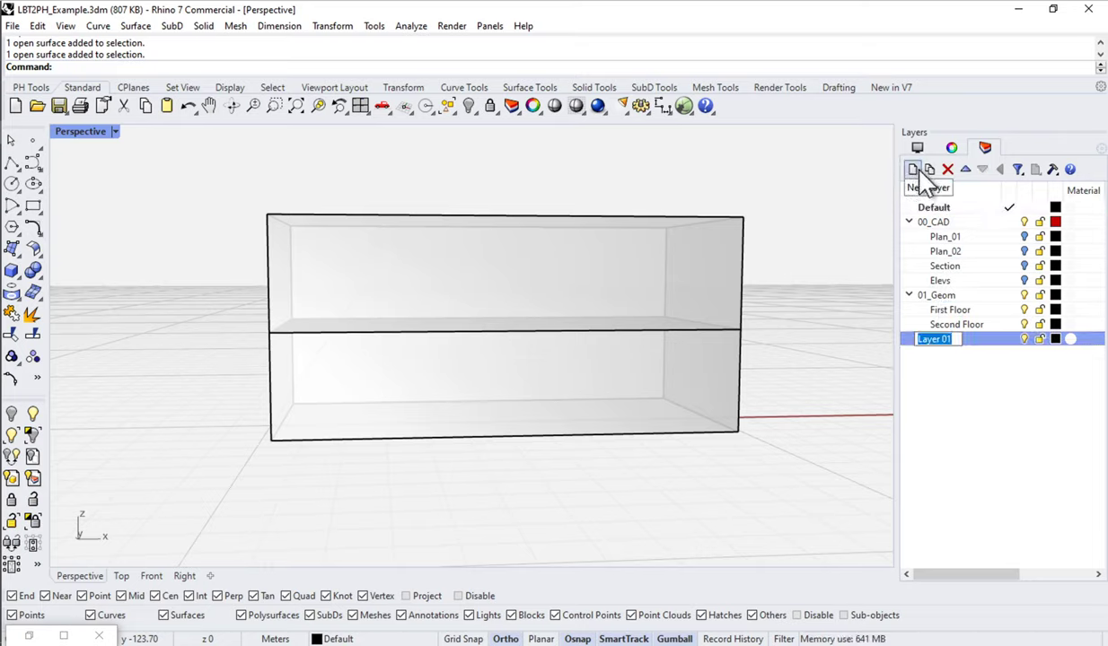
{"action": "type", "text": "02_Windows"}
{"action": "key", "text": "Return"}
Add a sublayer named First Floor under 02_Windows and make it the current layer.
{"action": "left_click", "coordinate": [930, 170]}
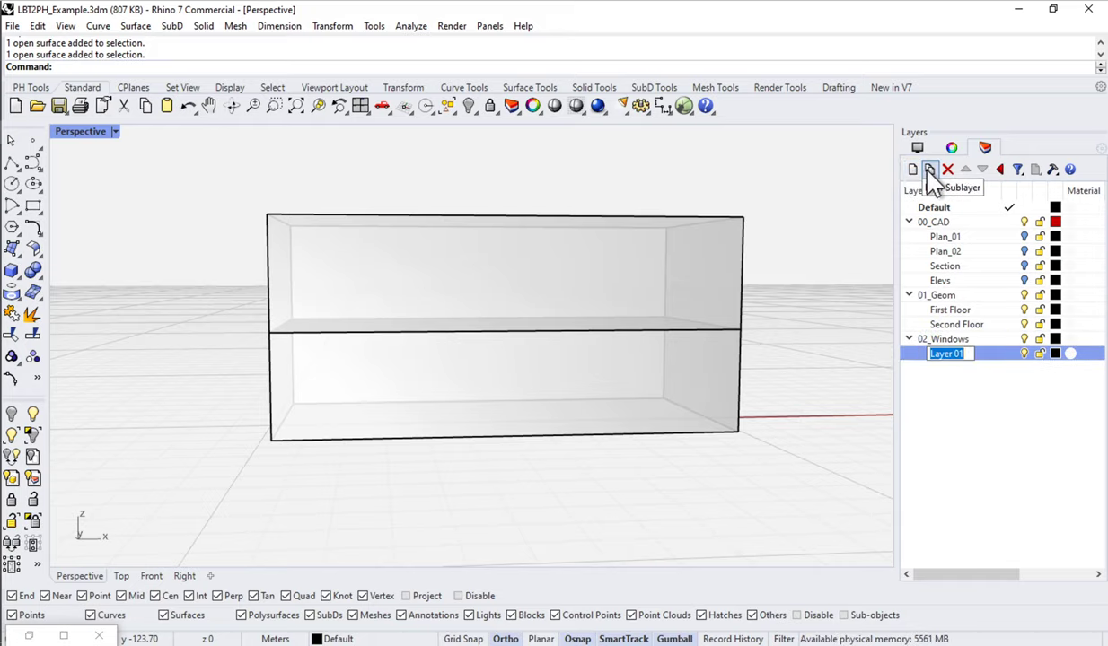
{"action": "type", "text": "Fi"}
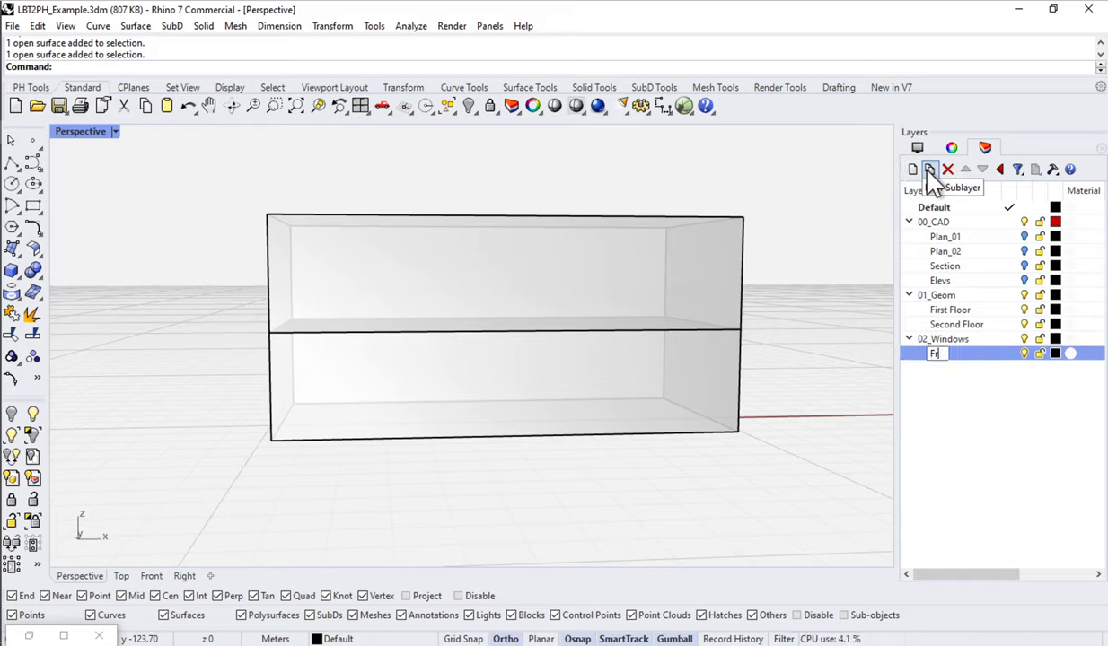
{"action": "type", "text": "rst Floor"}
{"action": "key", "text": "Return"}
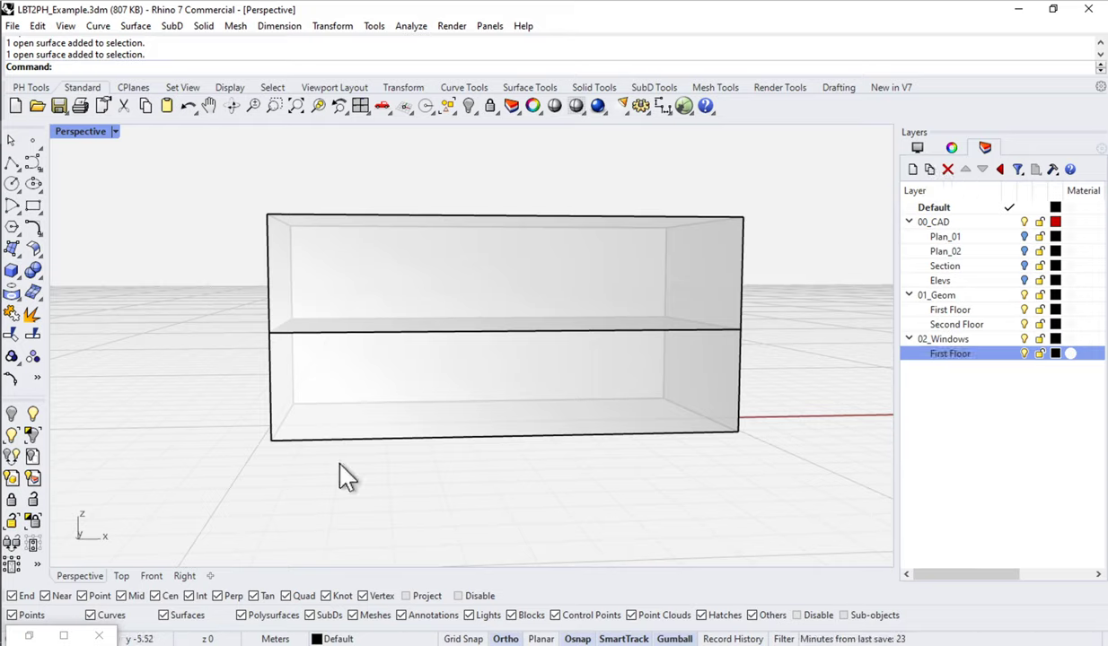
{"action": "left_click", "coordinate": [1009, 355]}
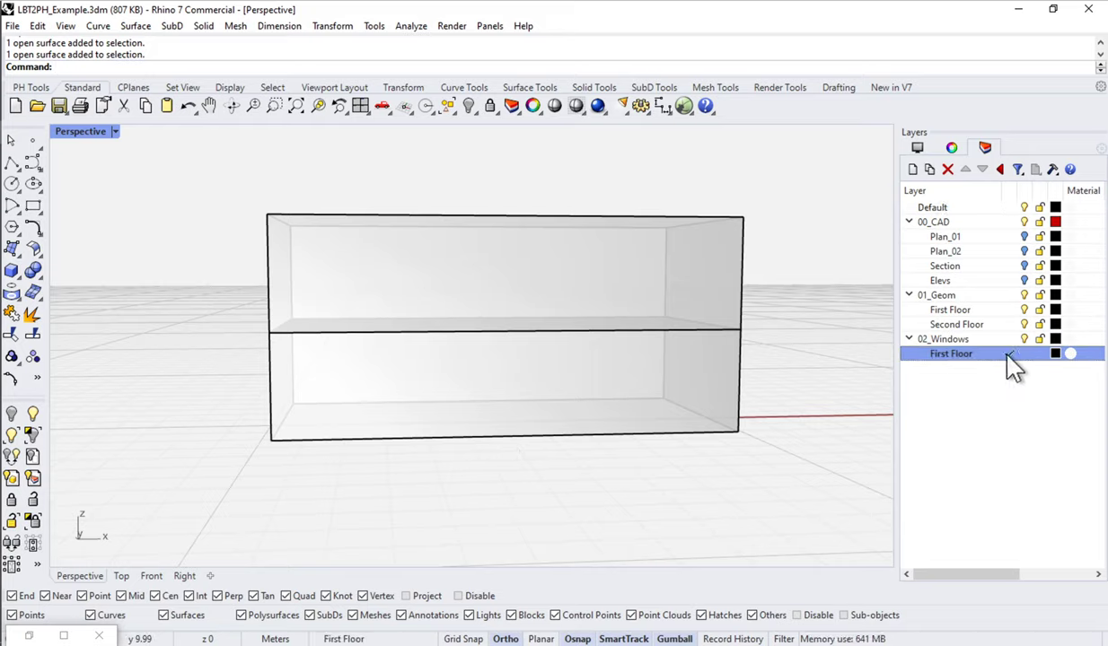
{"action": "left_click", "coordinate": [957, 364]}
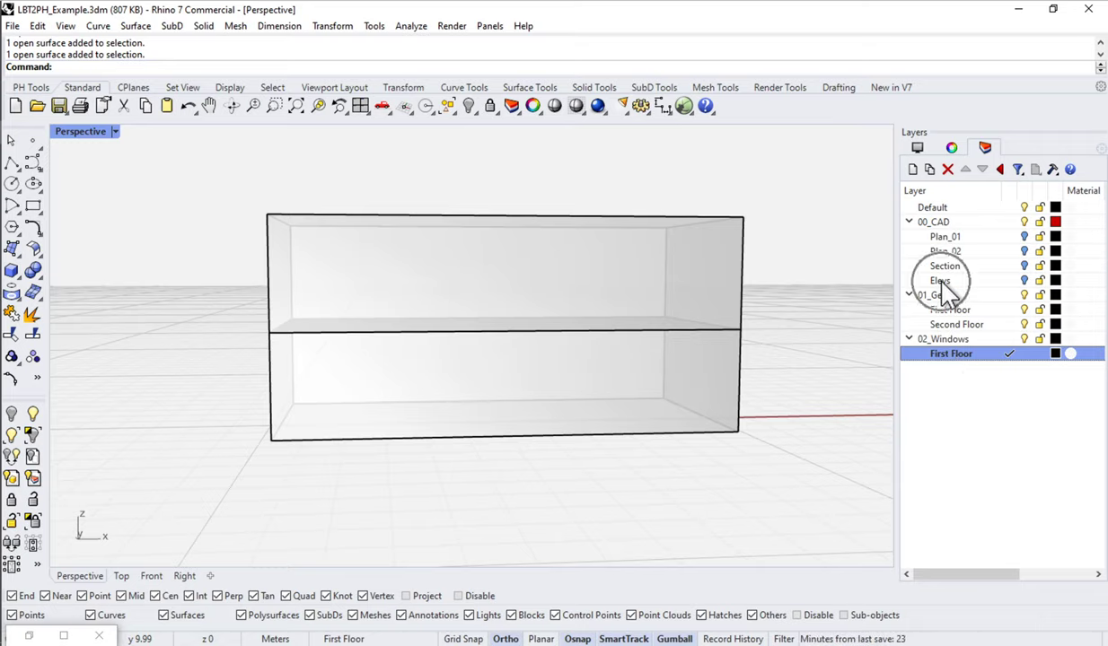
Turn on the Elevs layer and set the Perspective viewport to Shaded display.
{"action": "left_click", "coordinate": [1024, 280]}
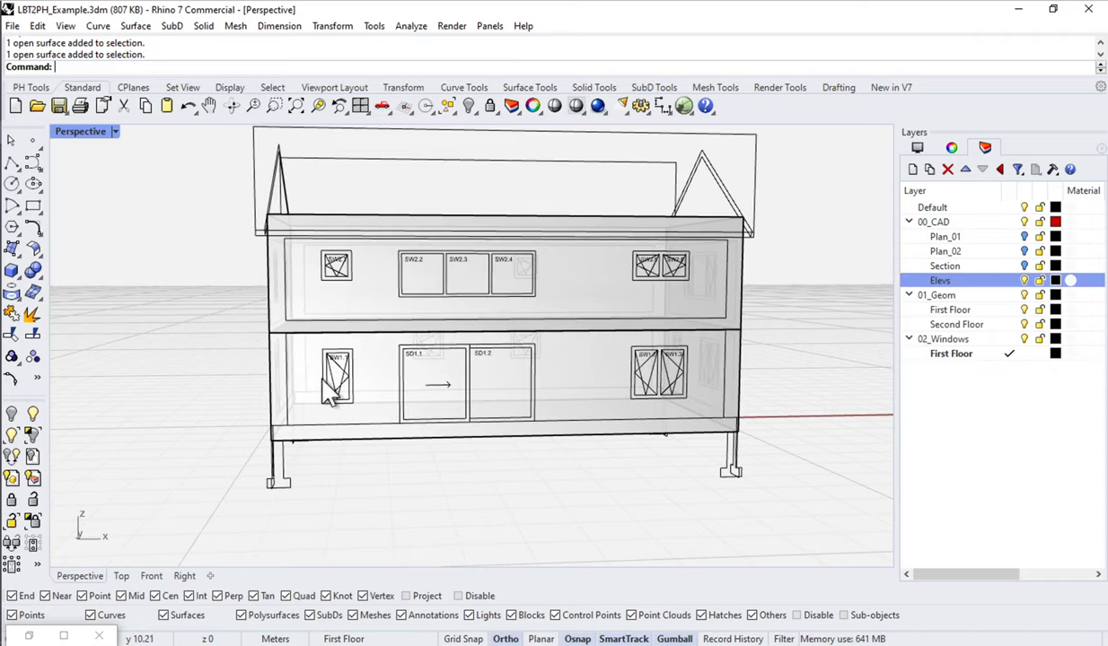
{"action": "right_click_drag", "start_coordinate": [346, 381], "coordinate": [309, 401]}
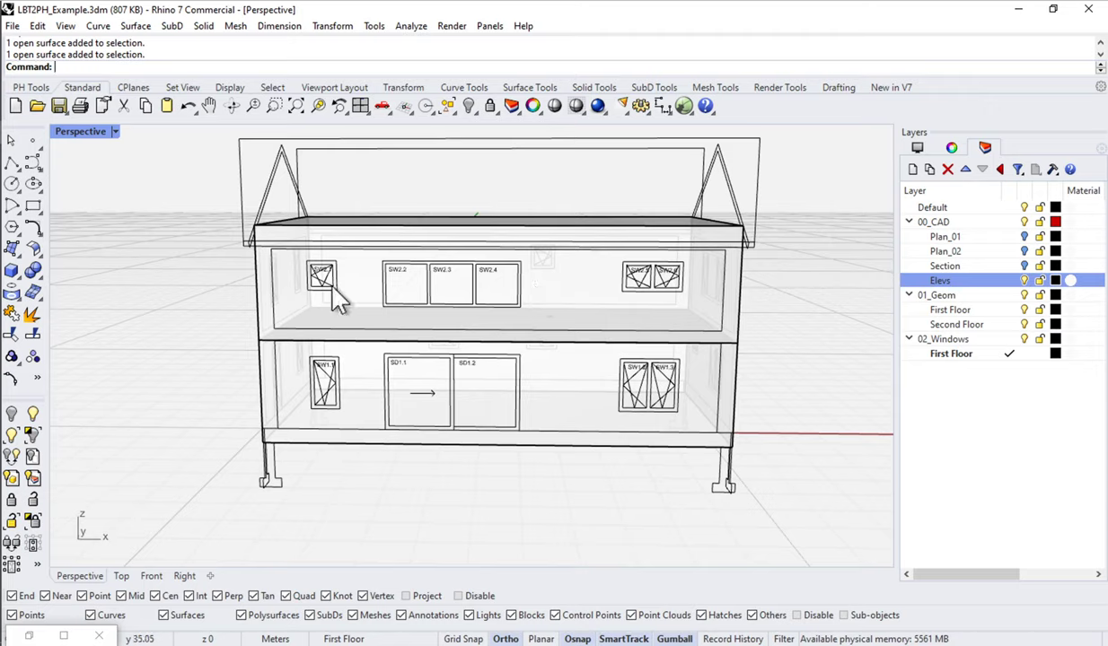
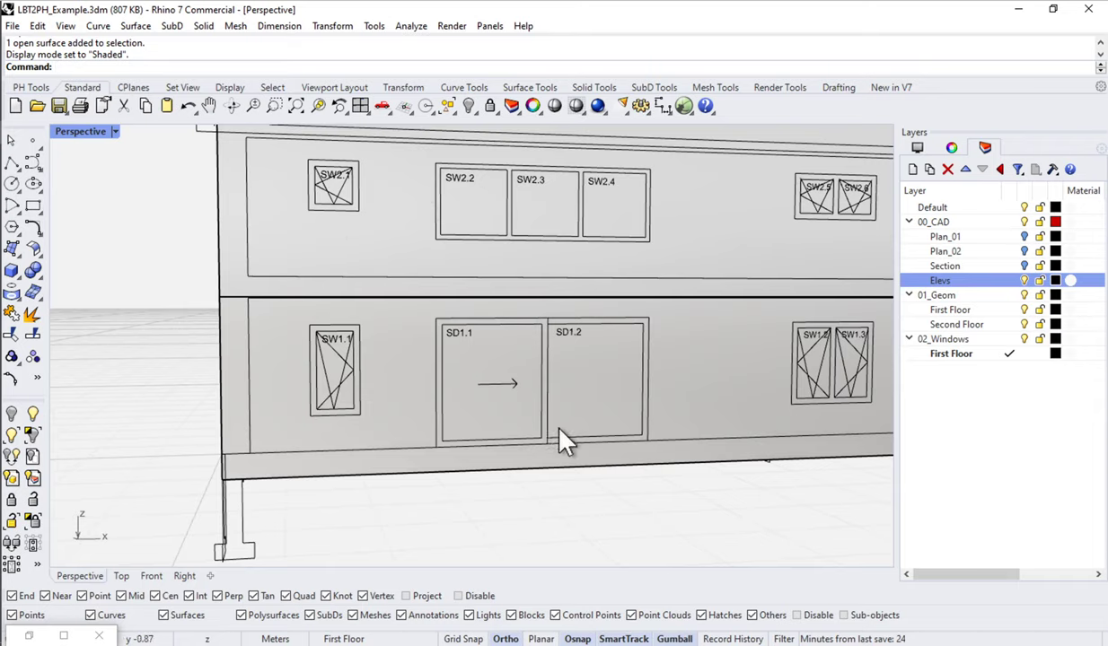
{"action": "right_click_drag", "start_coordinate": [558, 425], "coordinate": [593, 403]}
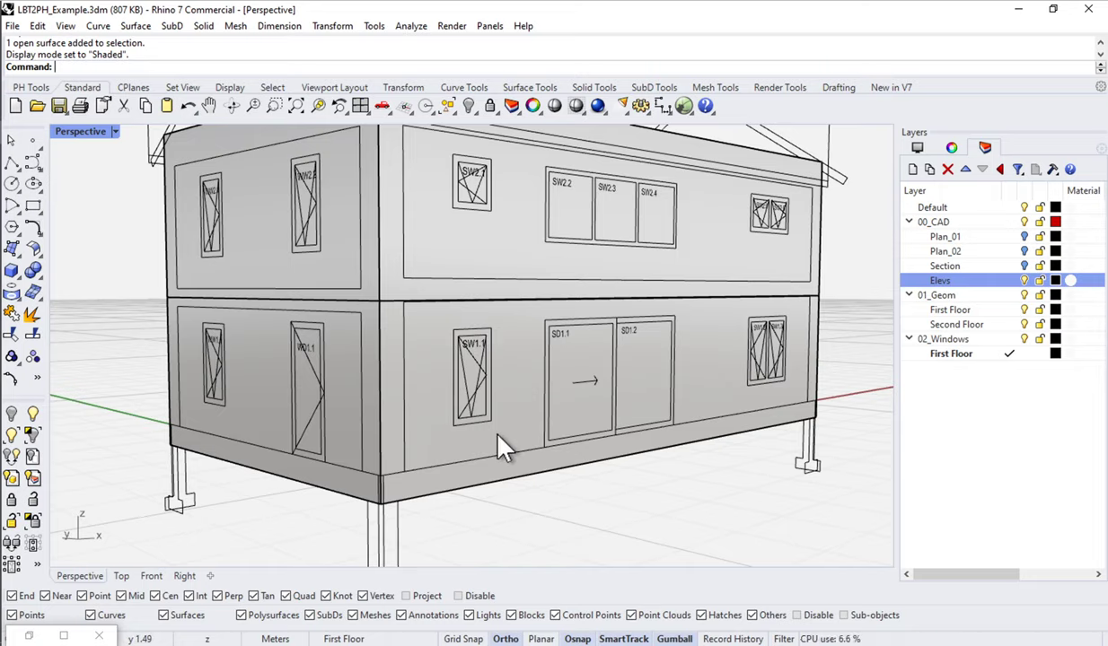
Isolate the first-floor wall surface together with the elevation drawing that contains doors SD1.1 and SD1.2.
{"action": "left_click", "coordinate": [509, 366]}
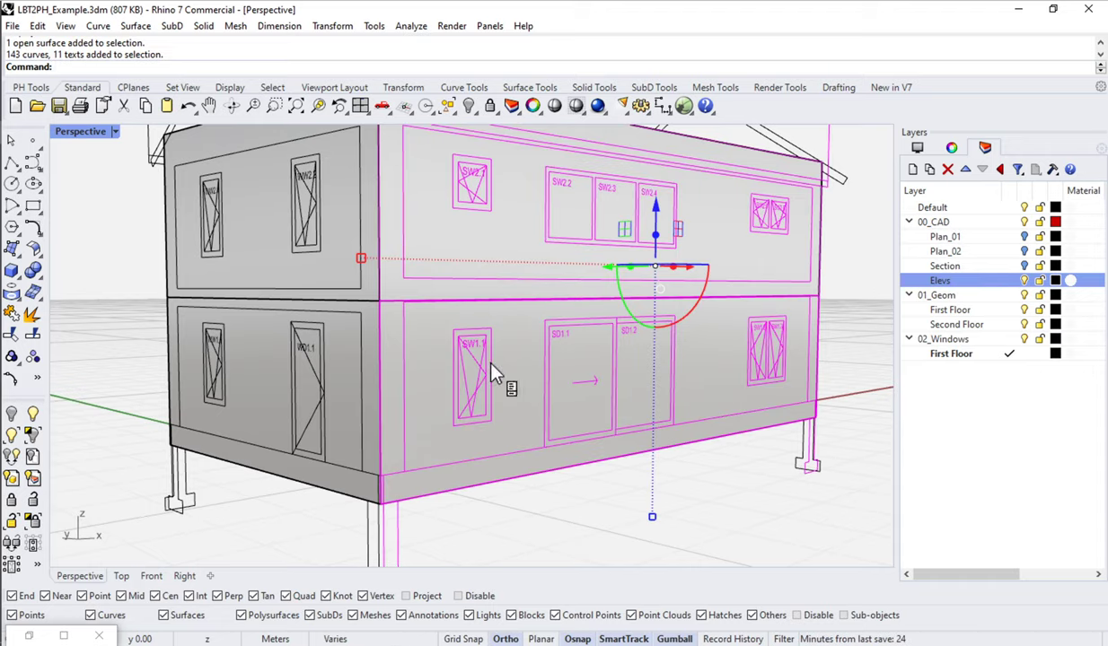
{"action": "type", "text": "Isolate"}
{"action": "key", "text": "Return"}
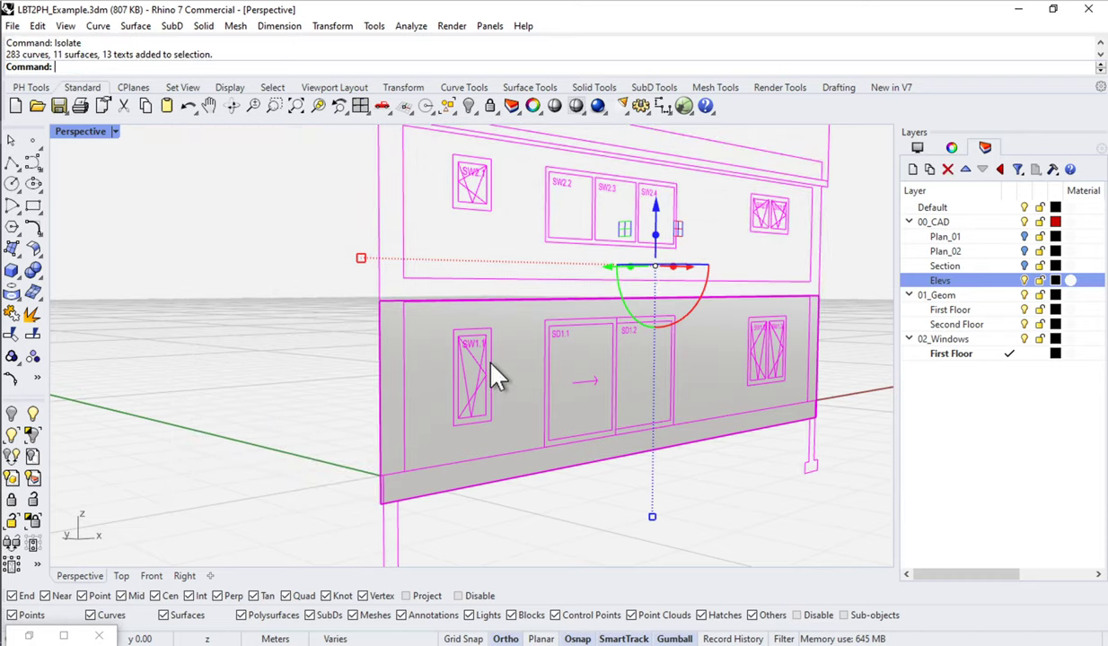
Select the isolated first-floor wall surface and examine window SW1.1 and doors SD1.1 and SD1.2 drawn on it up close.
{"action": "right_click_drag", "start_coordinate": [492, 371], "coordinate": [593, 401], "text": "shift"}
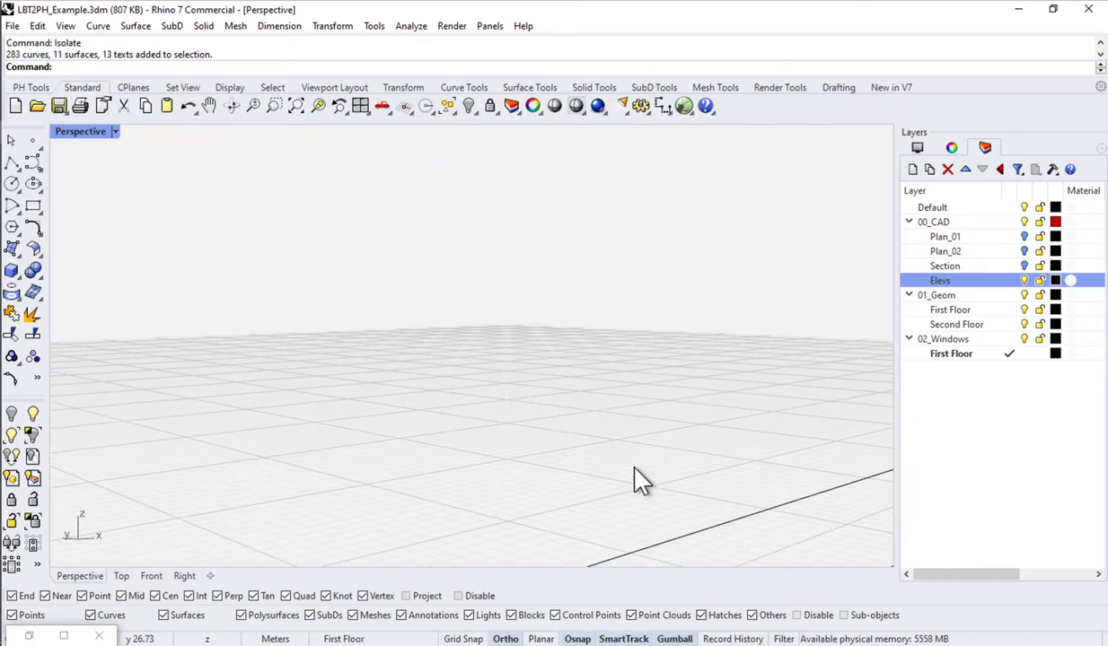
{"action": "right_click_drag", "start_coordinate": [641, 481], "coordinate": [557, 280], "text": "shift"}
{"action": "right_click_drag", "start_coordinate": [608, 366], "coordinate": [574, 275], "text": "shift"}
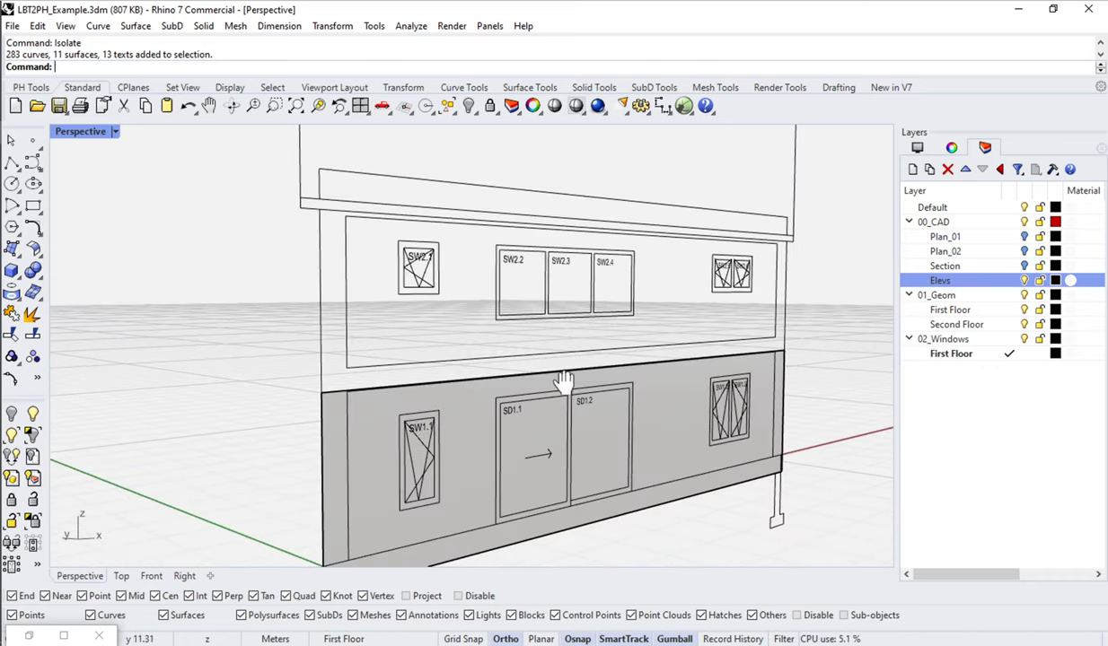
{"action": "right_click_drag", "start_coordinate": [563, 378], "coordinate": [537, 400], "text": "shift"}
{"action": "scroll", "coordinate": [530, 393], "scroll_direction": "up", "scroll_amount": 4}
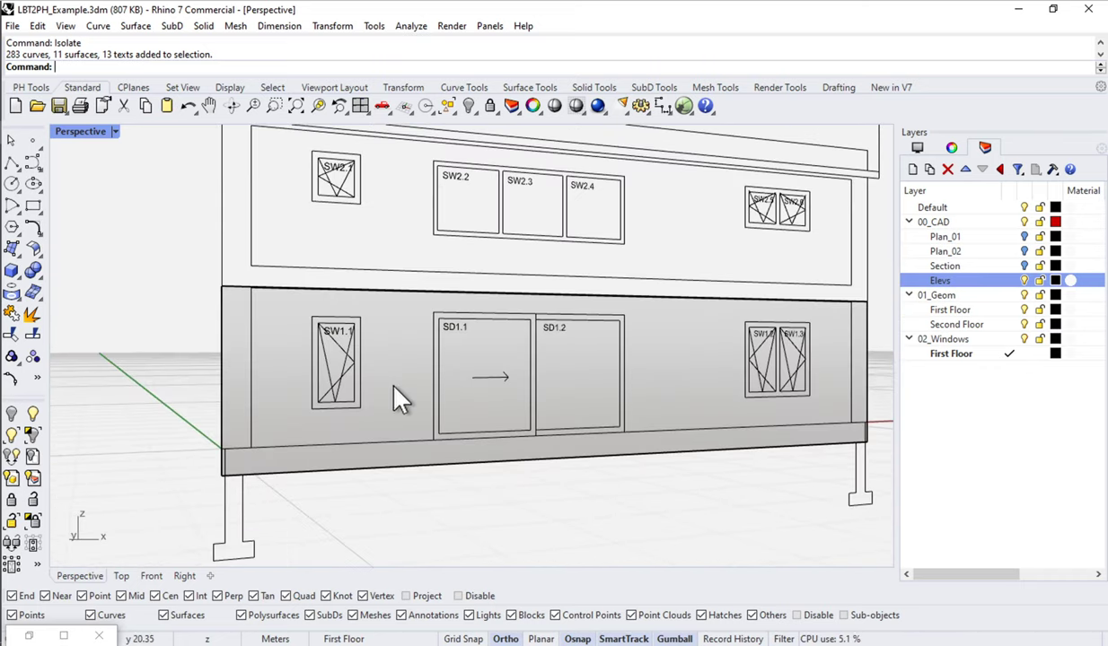
{"action": "left_click", "coordinate": [392, 388]}
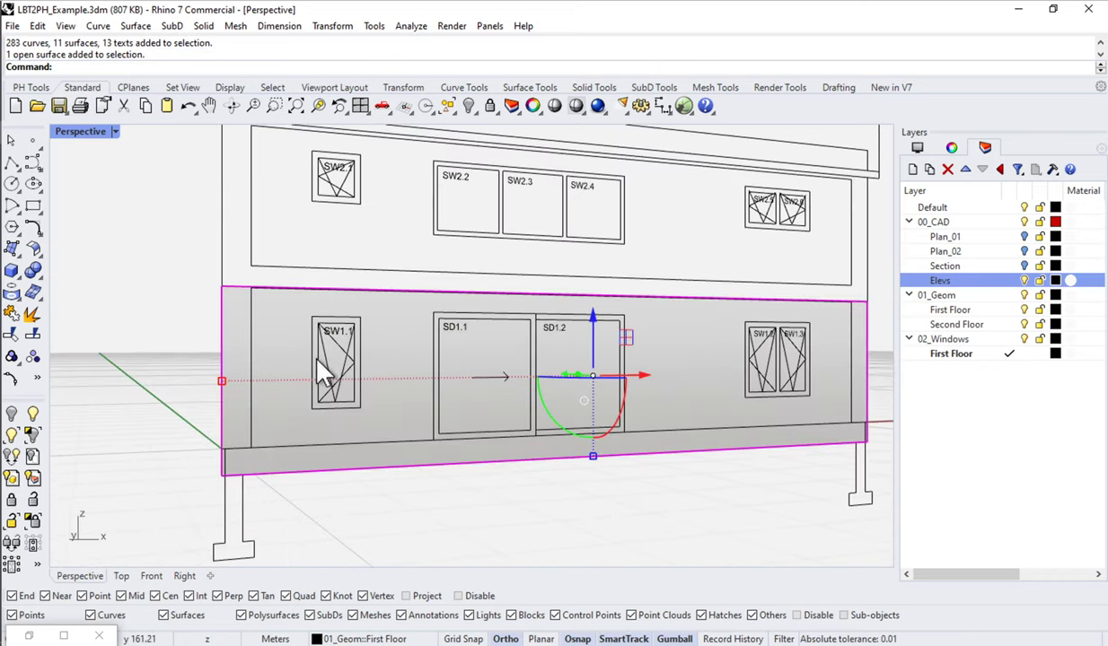
{"action": "right_click_drag", "start_coordinate": [381, 416], "coordinate": [463, 422]}
{"action": "scroll", "coordinate": [502, 438], "scroll_direction": "up", "scroll_amount": 5}
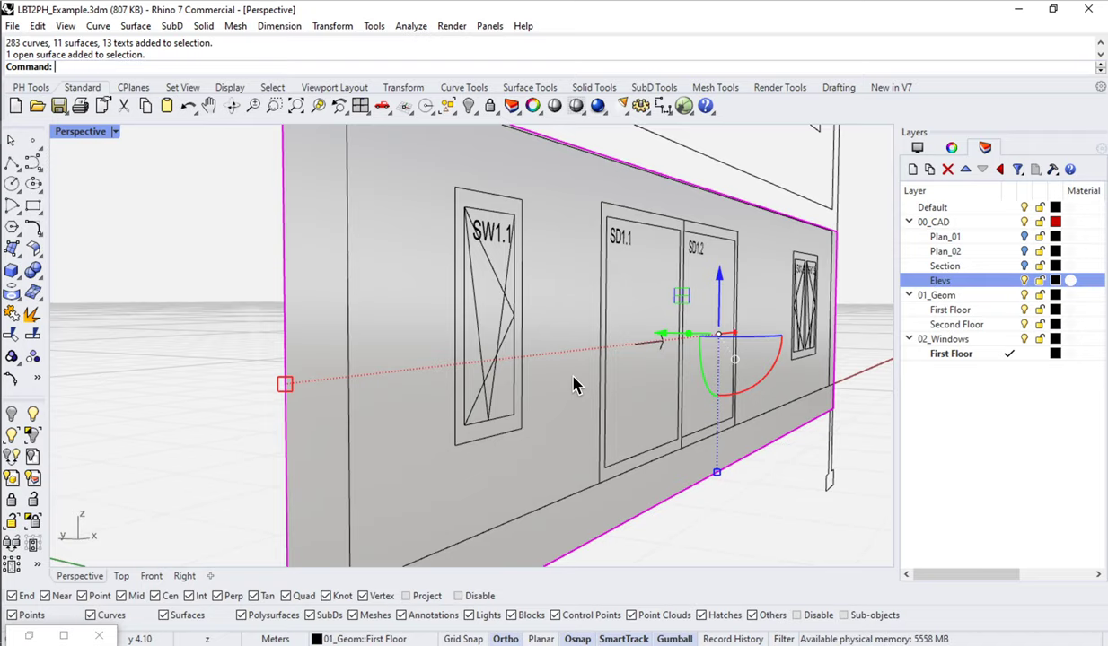
{"action": "right_click_drag", "start_coordinate": [467, 297], "coordinate": [485, 311]}
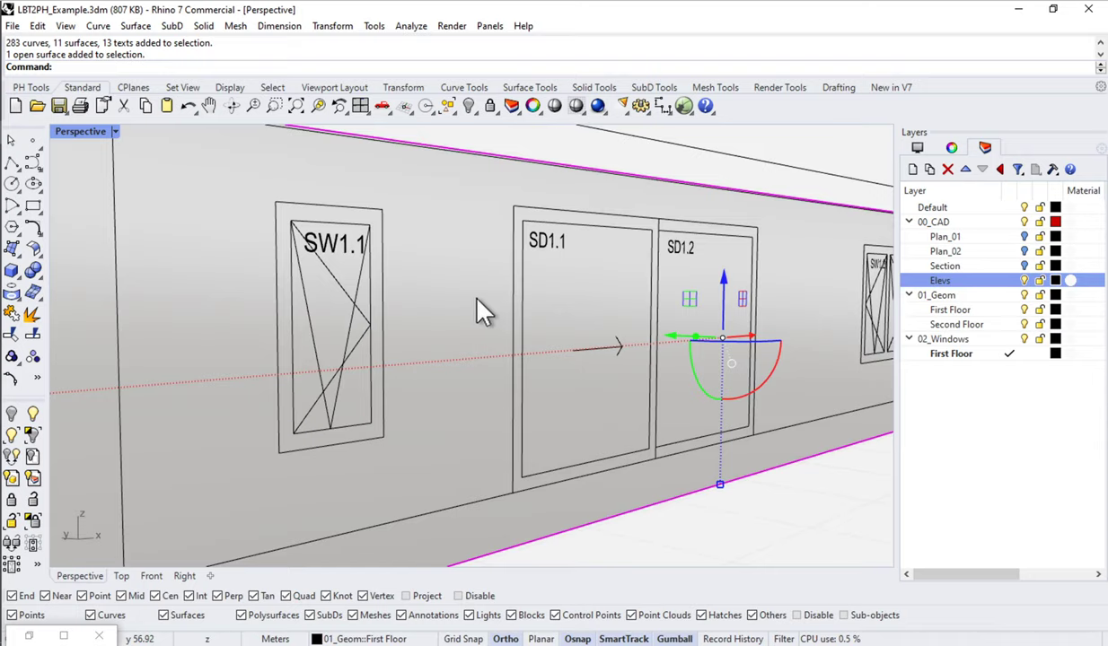
Align the construction plane to the first-floor wall surface, with its origin just below window SW1.1 and the default X direction.
{"action": "left_click", "coordinate": [124, 89]}
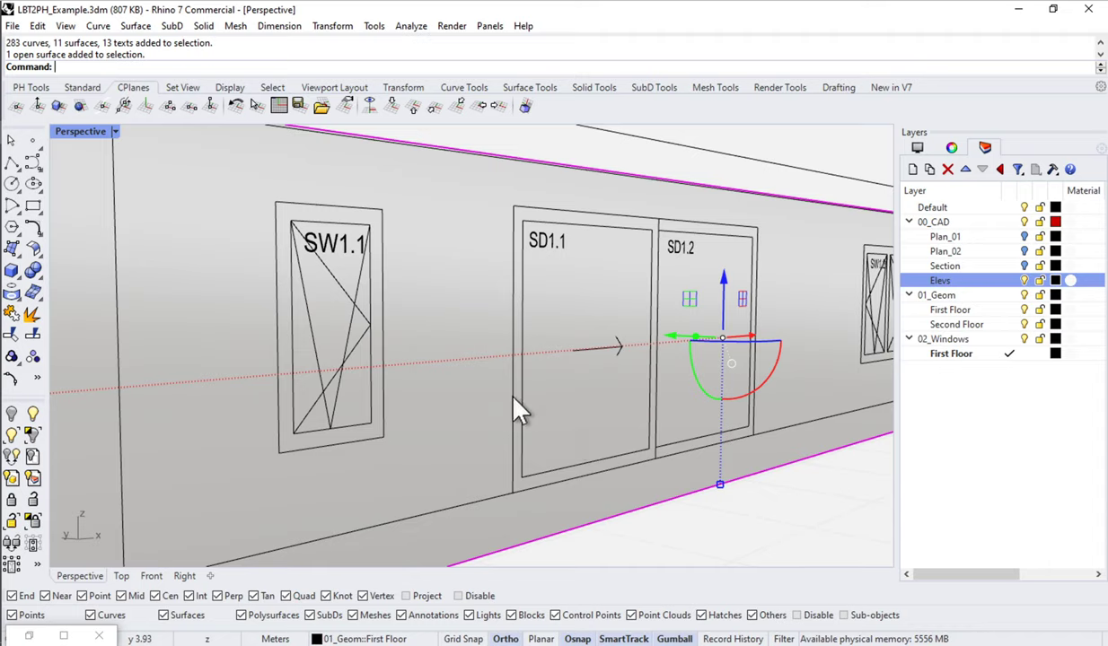
{"action": "scroll", "coordinate": [494, 380], "scroll_direction": "down", "scroll_amount": 3}
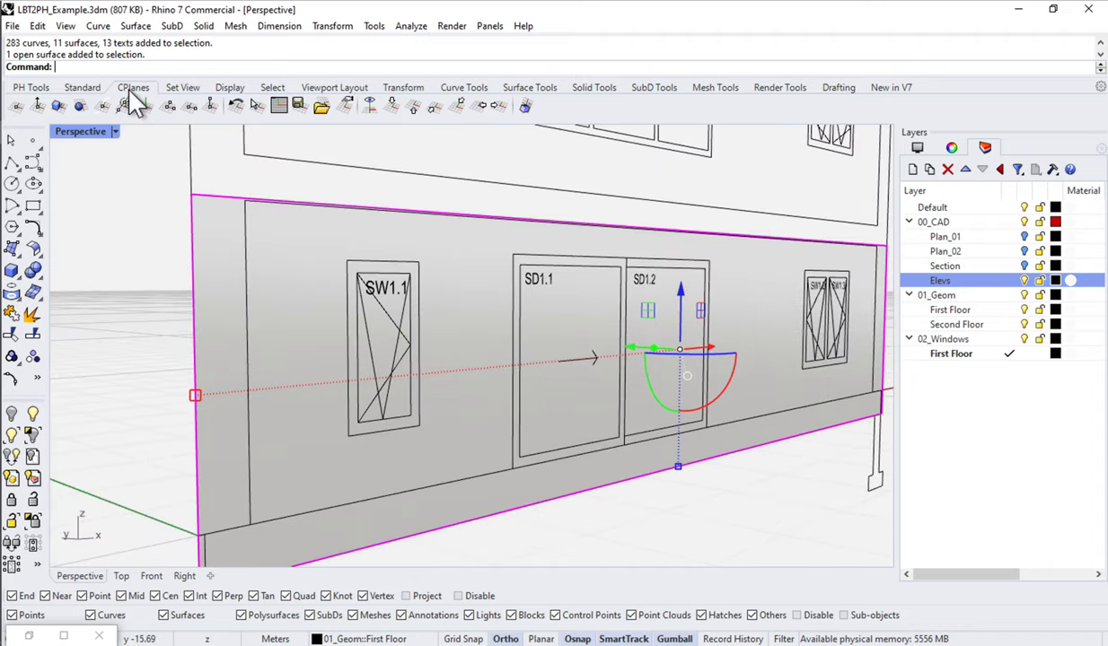
{"action": "left_click", "coordinate": [79, 107]}
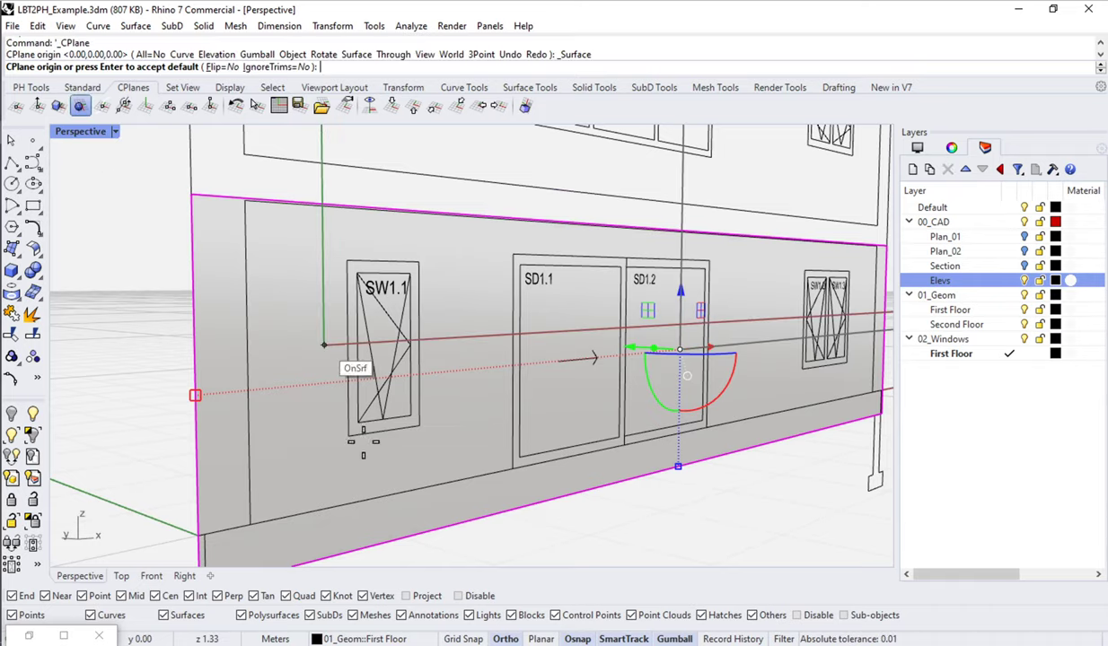
{"action": "left_click", "coordinate": [343, 485]}
{"action": "key", "text": "Return"}
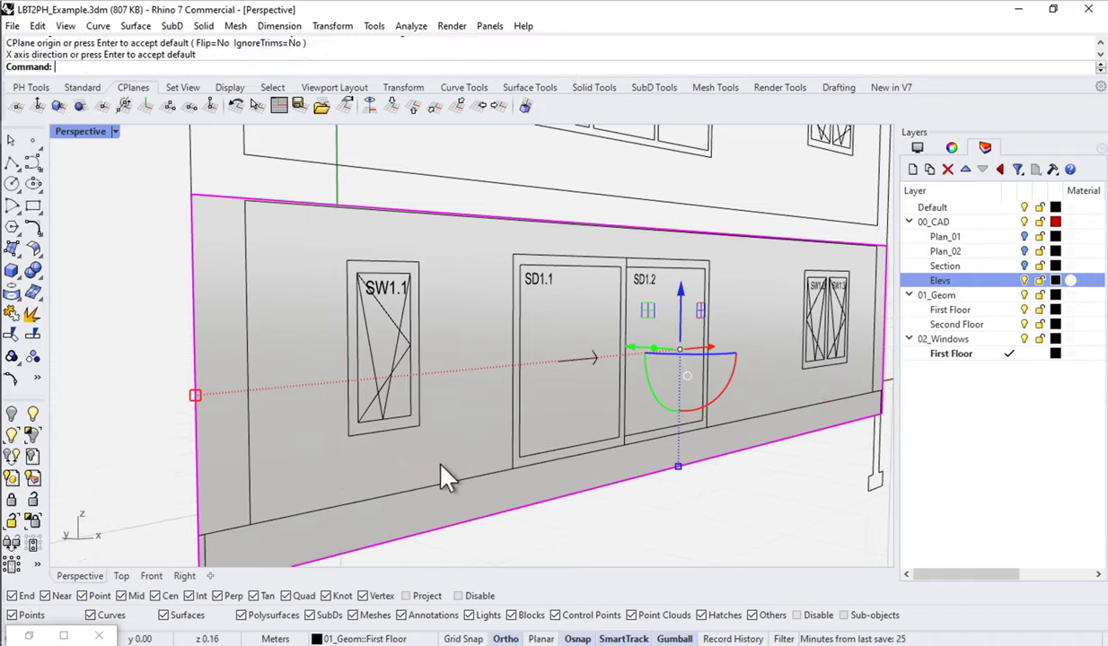
{"action": "right_click_drag", "start_coordinate": [289, 484], "coordinate": [342, 463]}
{"action": "scroll", "coordinate": [342, 463], "scroll_direction": "down", "scroll_amount": 5}
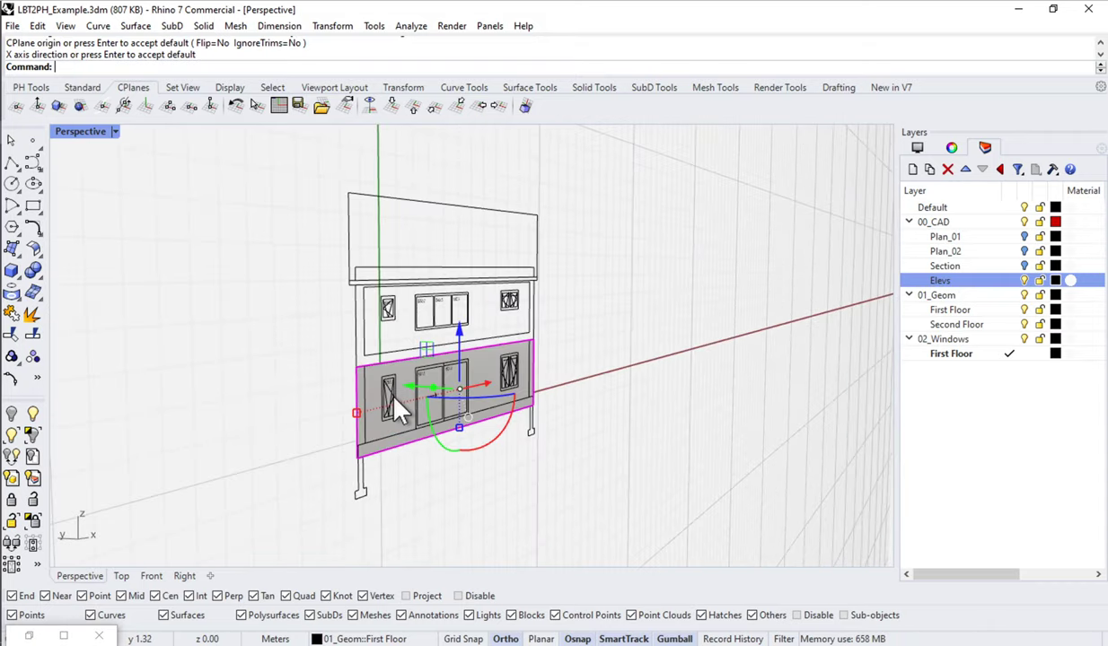
{"action": "right_click_drag", "start_coordinate": [378, 379], "coordinate": [433, 427]}
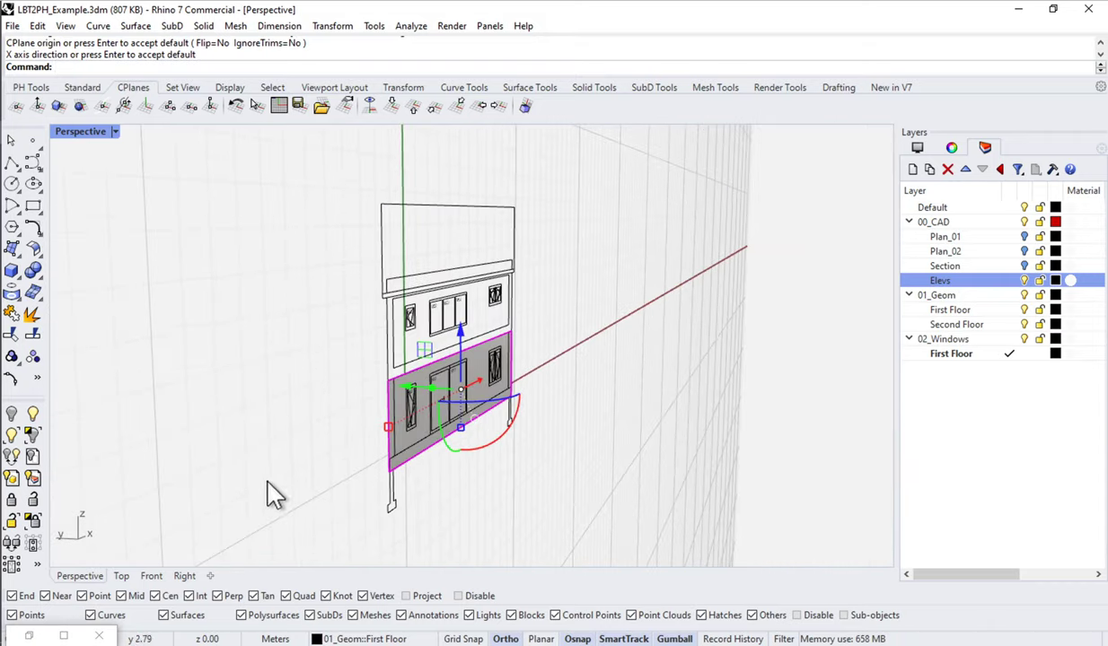
{"action": "scroll", "coordinate": [424, 460], "scroll_direction": "up", "scroll_amount": 2}
{"action": "scroll", "coordinate": [420, 447], "scroll_direction": "up", "scroll_amount": 1}
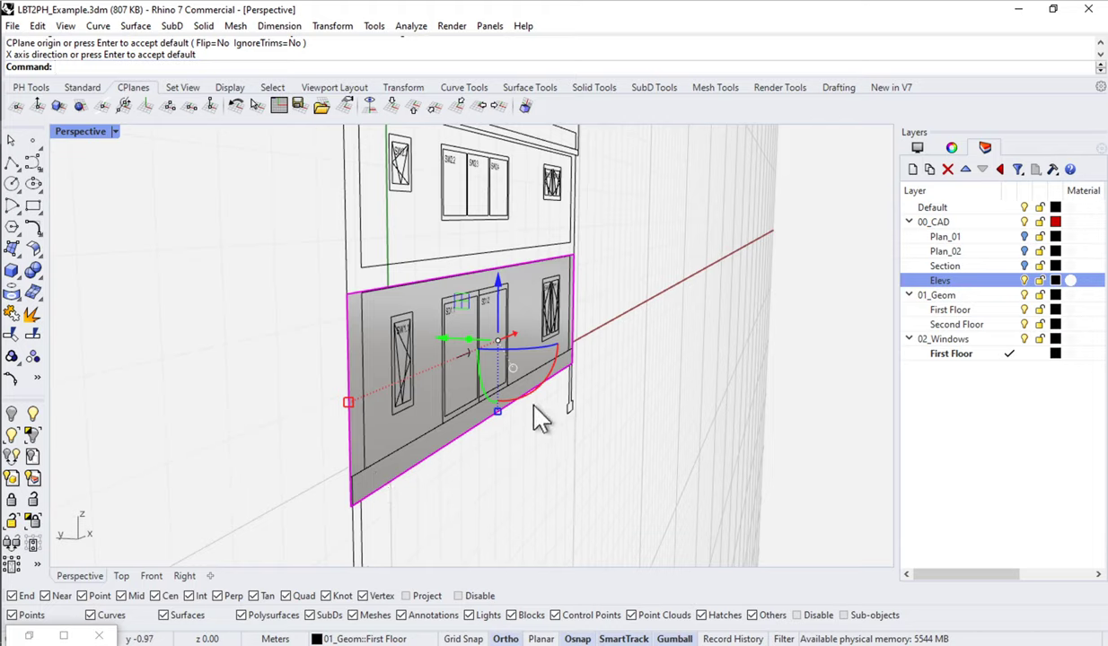
{"action": "scroll", "coordinate": [408, 429], "scroll_direction": "up", "scroll_amount": 2}
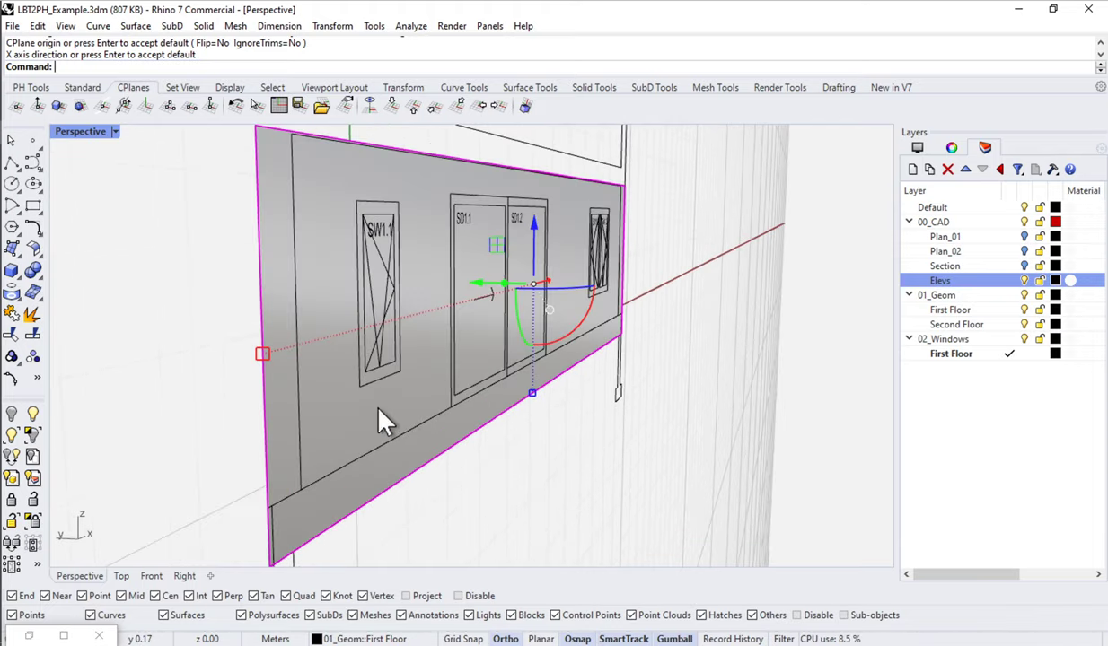
Draw an oversized rectangular plane surface about 1.8 m wide on the wall around window SW1.1.
{"action": "left_click_drag", "start_coordinate": [27, 259], "coordinate": [36, 281]}
{"action": "left_click", "coordinate": [36, 279]}
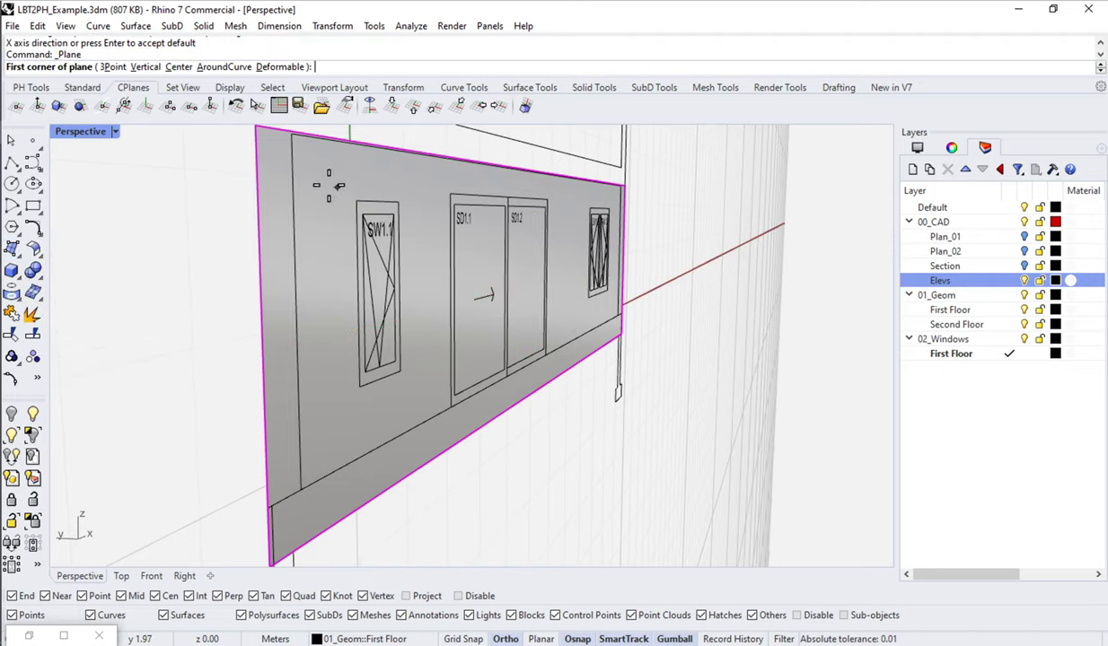
{"action": "left_click", "coordinate": [328, 185]}
{"action": "left_click", "coordinate": [423, 404]}
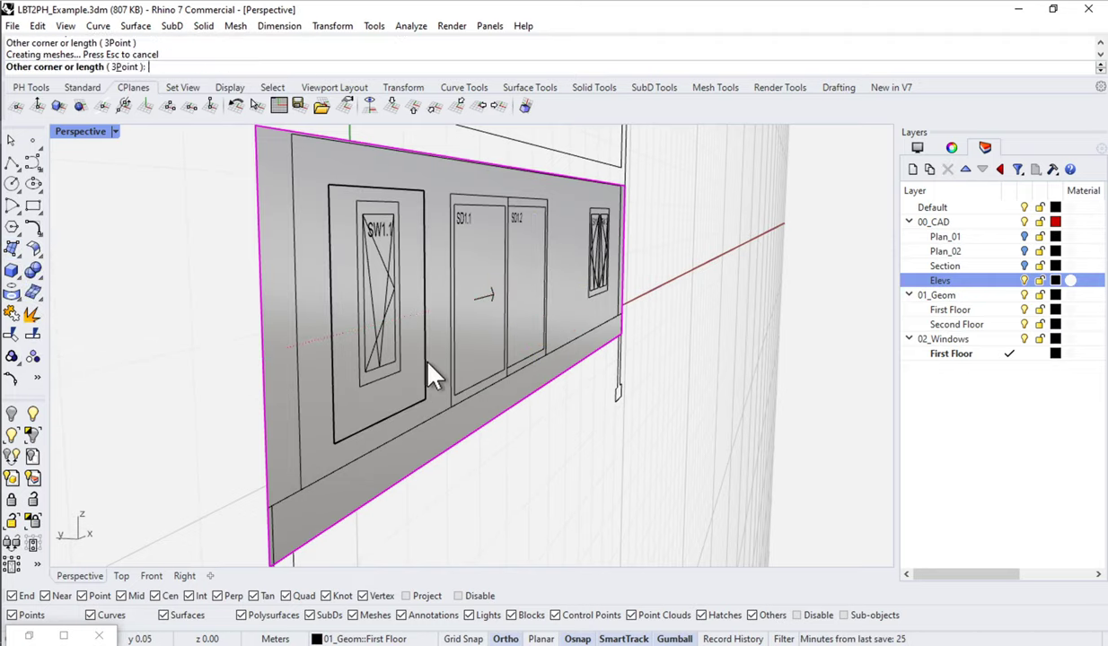
{"action": "right_click_drag", "start_coordinate": [412, 348], "coordinate": [340, 249]}
{"action": "key", "text": "Escape"}
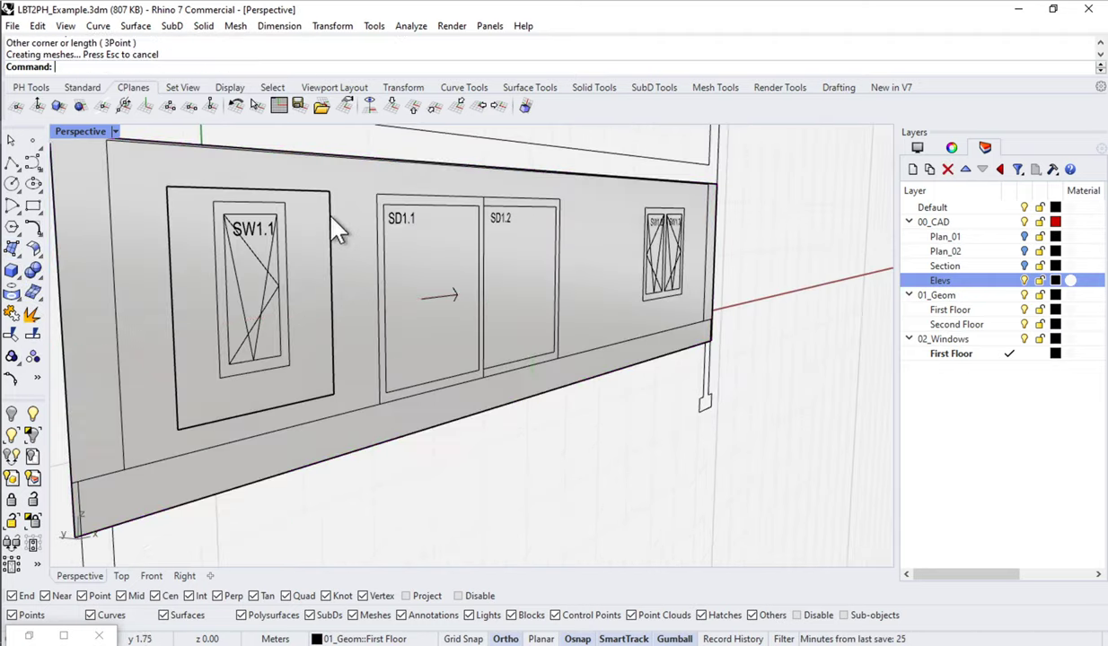
Select the oversized plane around SW1.1 and use Scale1D to bring its right edge in line with the window frame's right edge.
{"action": "left_click", "coordinate": [330, 219]}
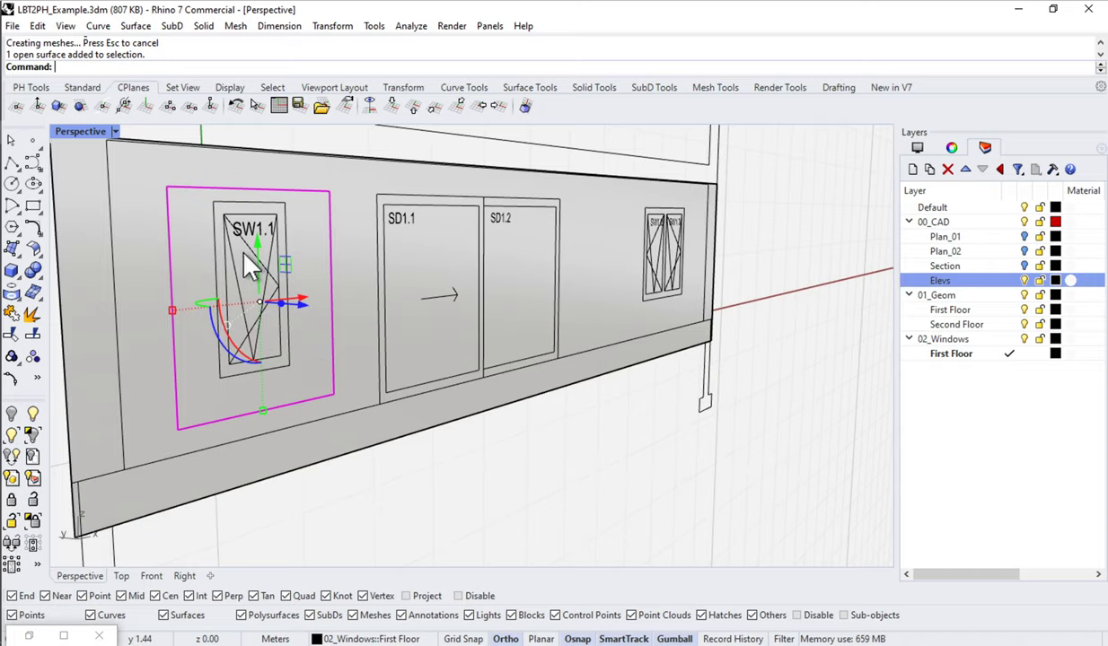
{"action": "right_click_drag", "start_coordinate": [247, 263], "coordinate": [373, 259]}
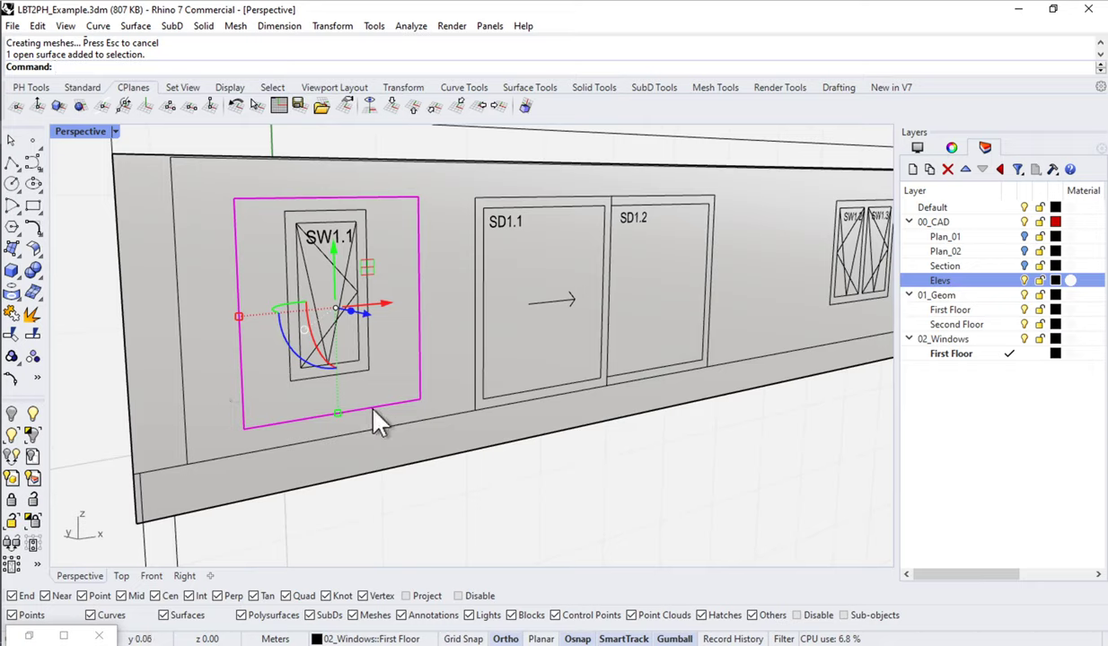
{"action": "left_click", "coordinate": [217, 425]}
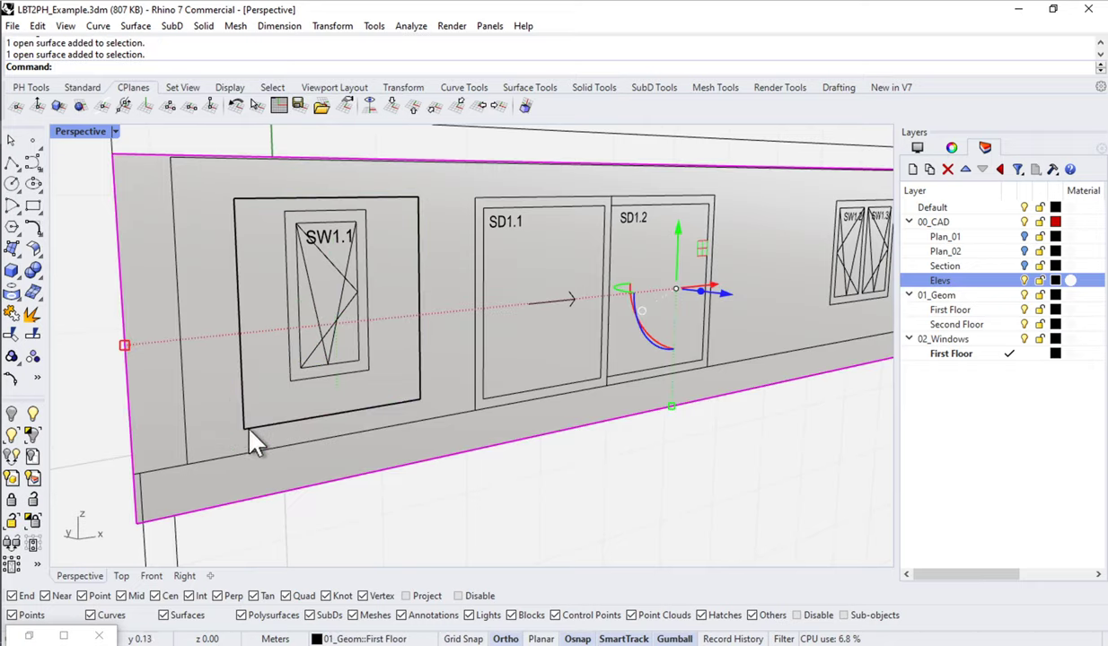
{"action": "key", "text": "Escape"}
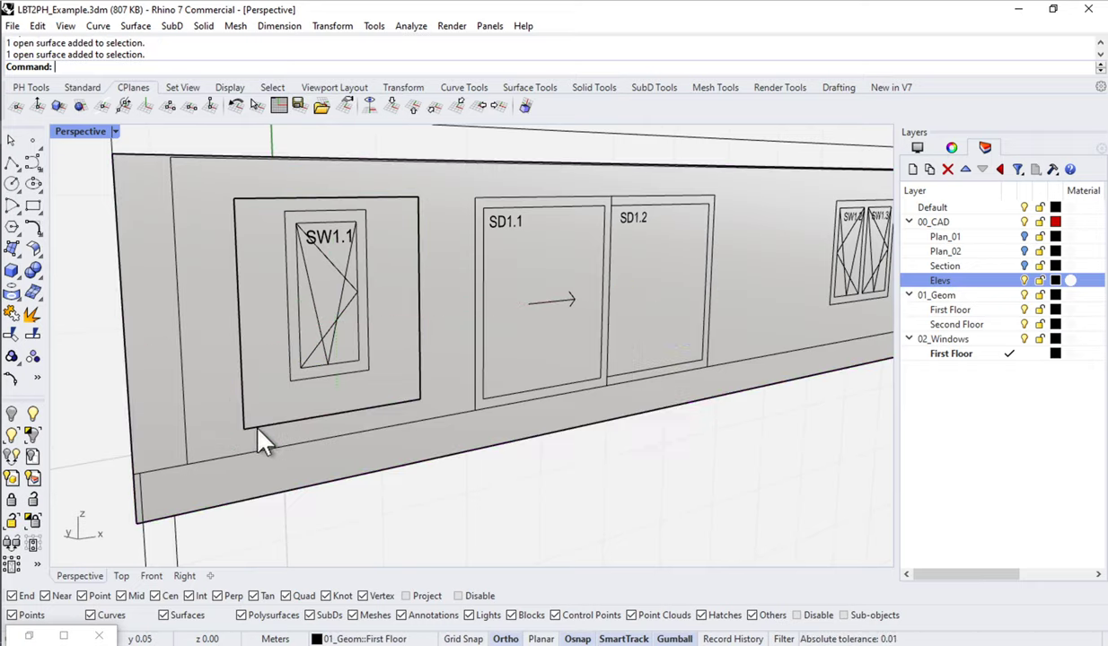
{"action": "left_click", "coordinate": [265, 433]}
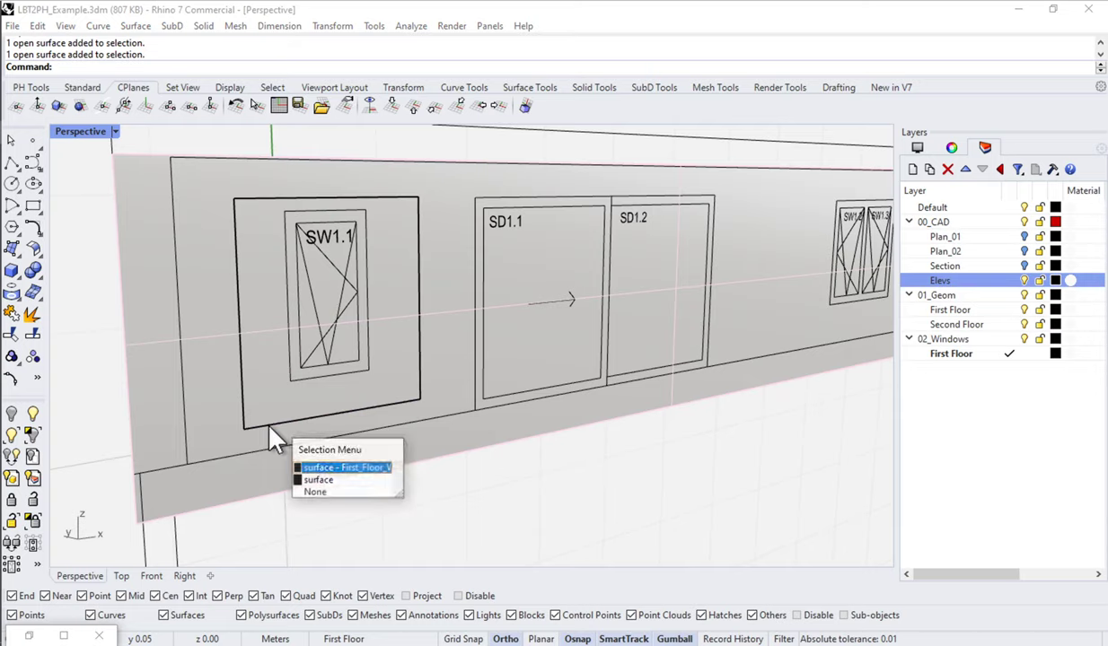
{"action": "left_click", "coordinate": [329, 481]}
{"action": "scroll", "coordinate": [297, 222], "scroll_direction": "up", "scroll_amount": 2}
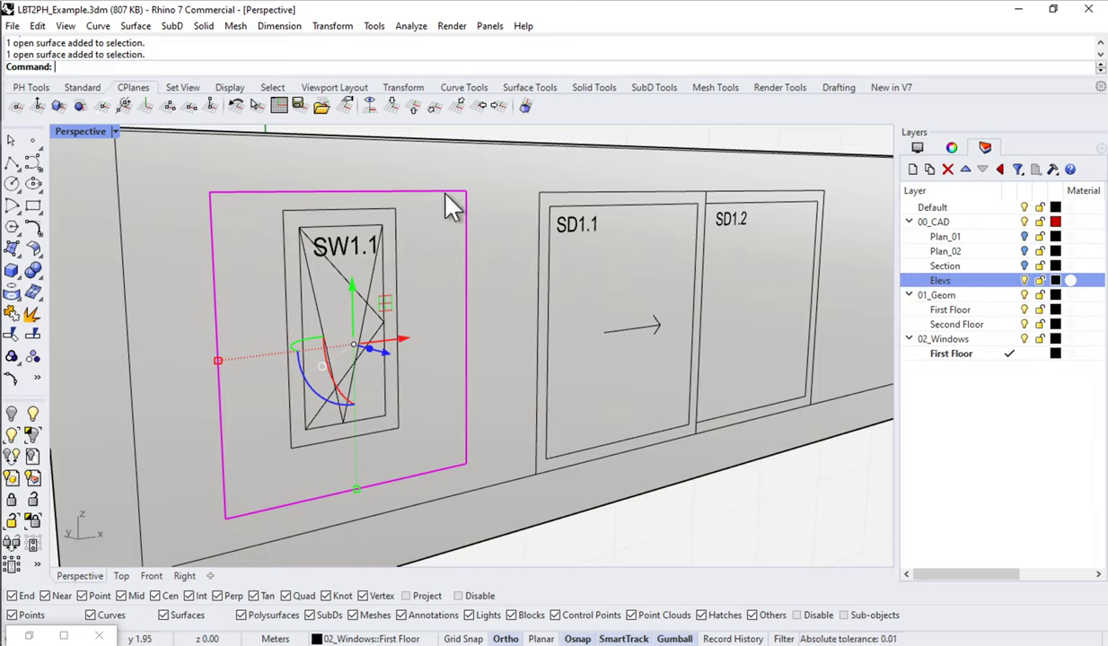
{"action": "type", "text": "sc"}
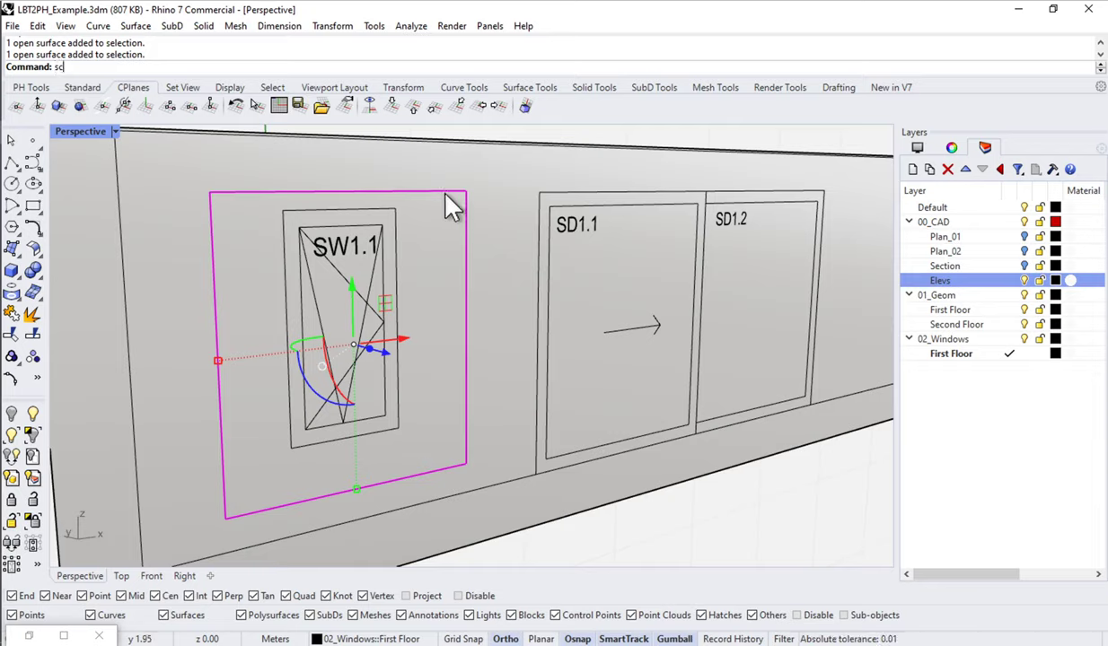
{"action": "key", "text": "Return"}
{"action": "left_click", "coordinate": [209, 192]}
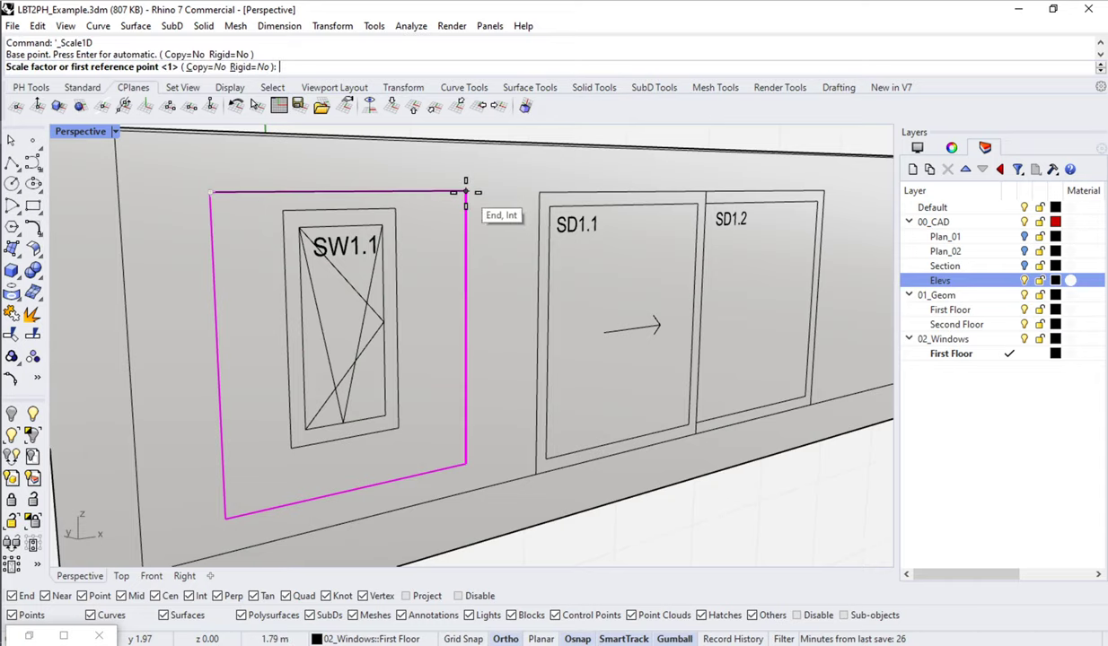
{"action": "left_click", "coordinate": [465, 192]}
{"action": "left_click", "coordinate": [395, 196]}
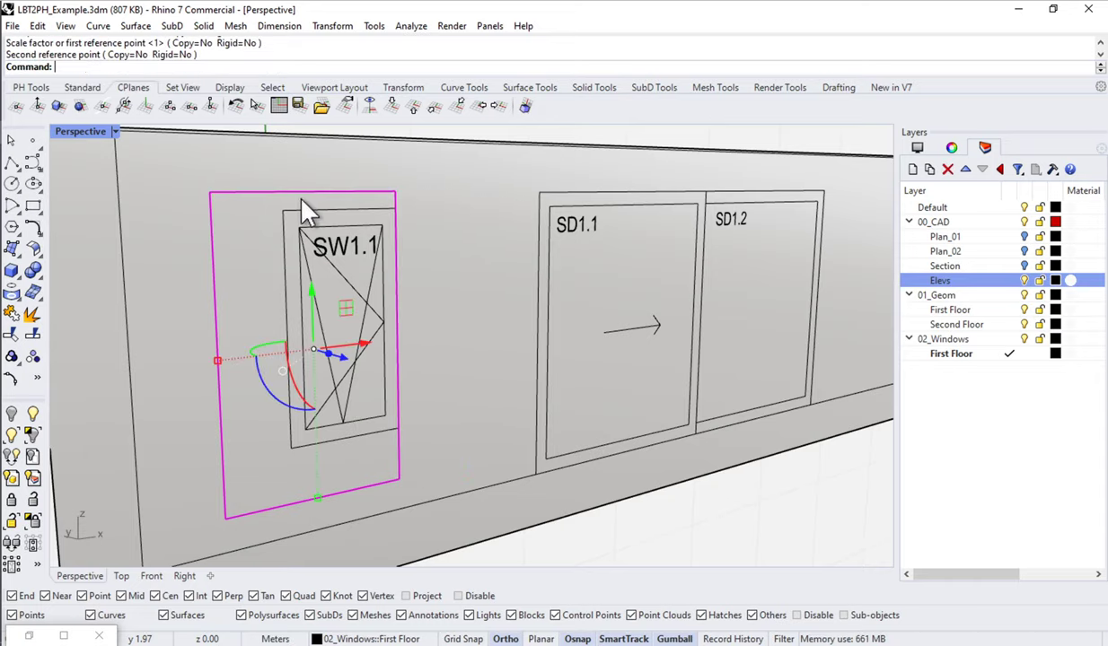
Scale the selected plane vertically with Scale1D so its bottom edge meets the bottom of SW1.1's outer frame.
{"action": "type", "text": "sc"}
{"action": "key", "text": "Return"}
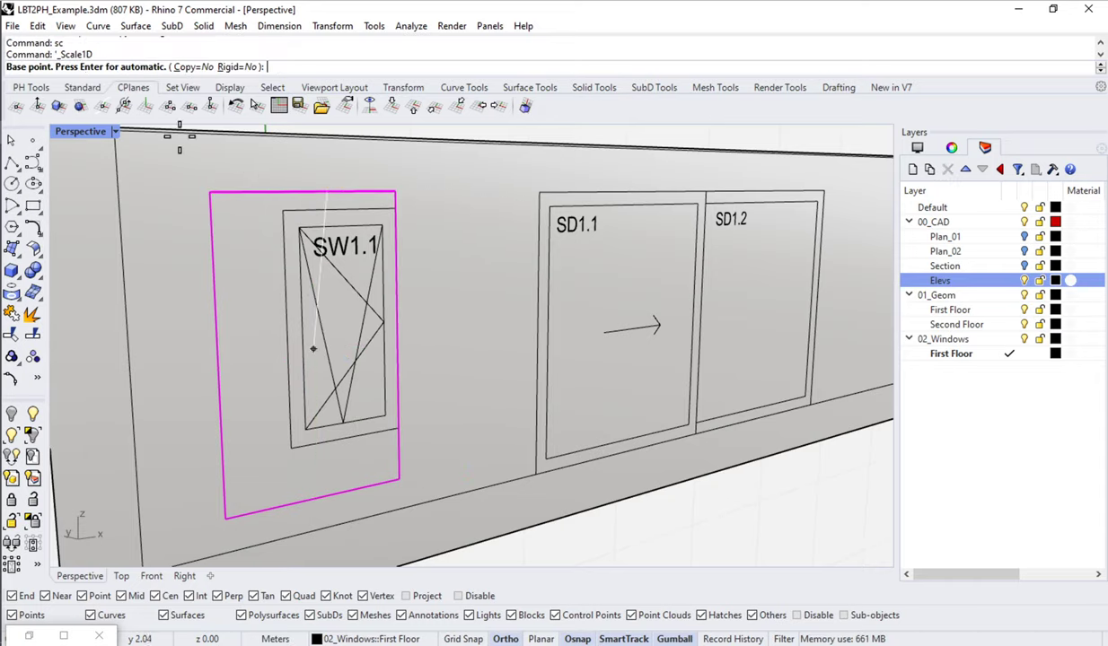
{"action": "left_click", "coordinate": [211, 192]}
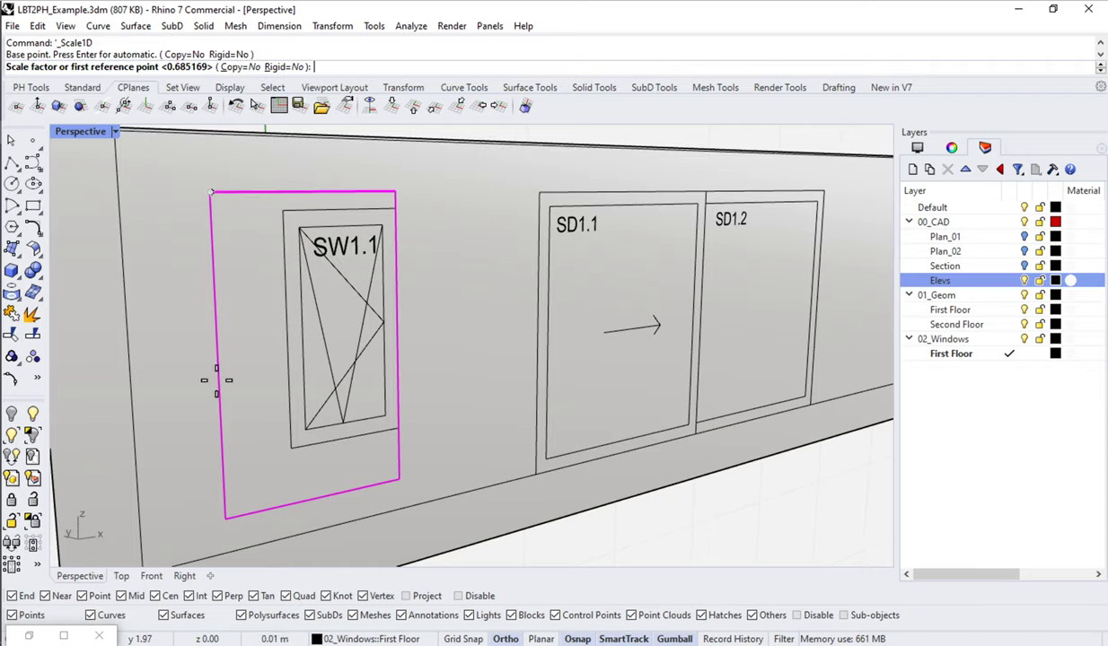
{"action": "left_click", "coordinate": [225, 516]}
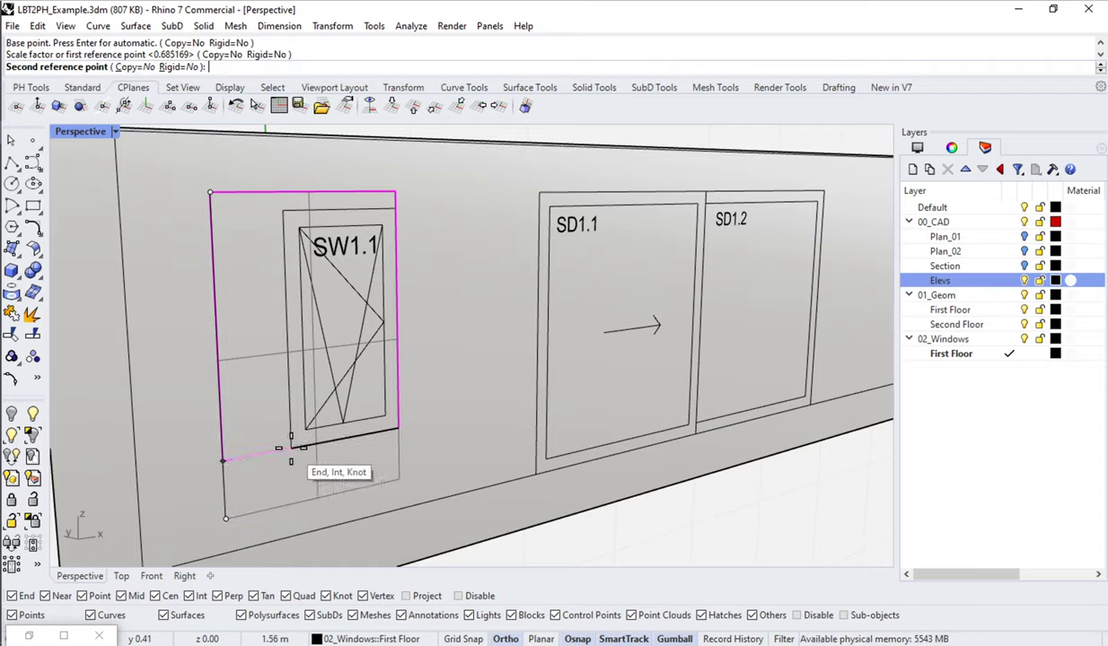
{"action": "left_click", "coordinate": [223, 460]}
Scale the plane horizontally from its upper-right corner so its left edge meets the left side of SW1.1's outer frame.
{"action": "key", "text": "Return"}
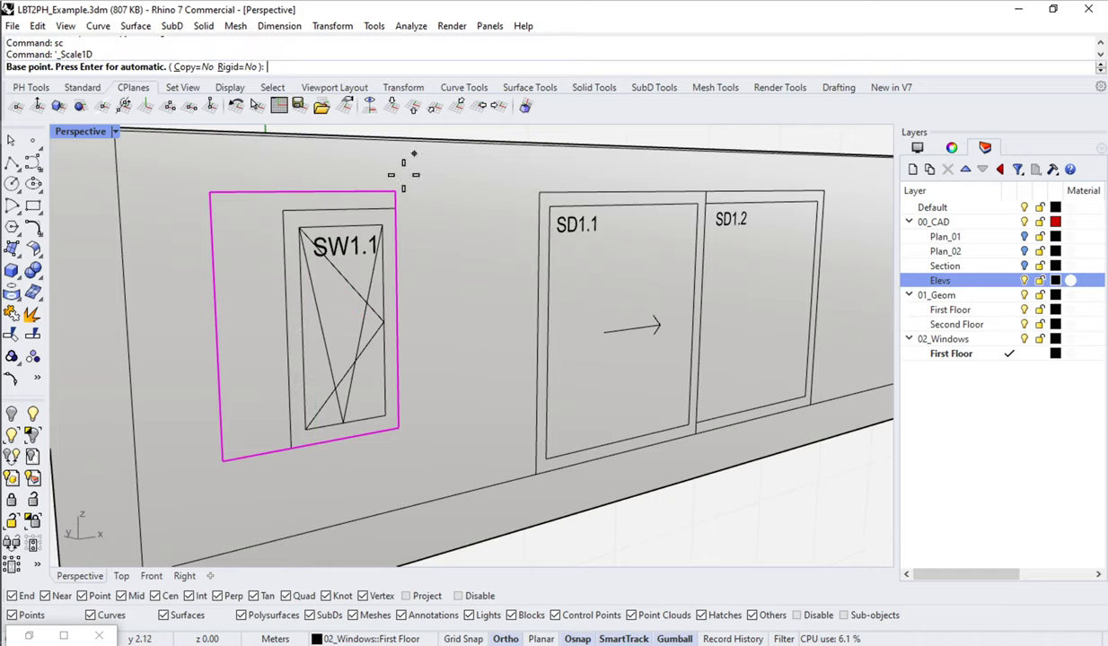
{"action": "left_click", "coordinate": [389, 191]}
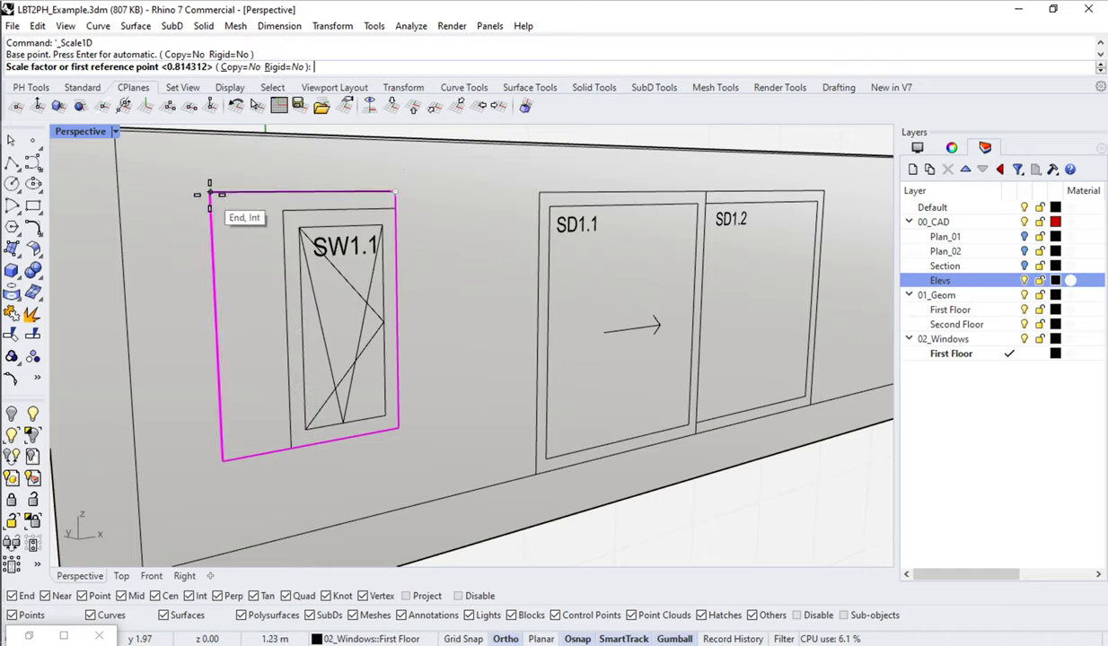
{"action": "left_click", "coordinate": [210, 192]}
{"action": "left_click", "coordinate": [281, 210]}
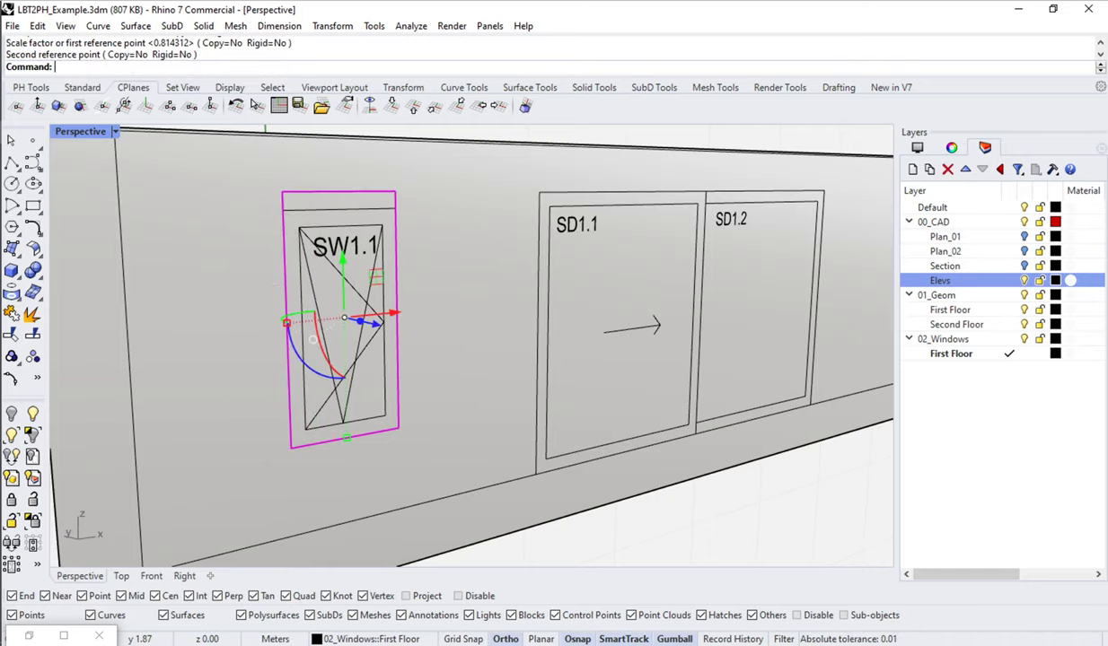
Scale the plane from its lower-left corner so its top edge meets the top of SW1.1's outer frame, and deselect it.
{"action": "type", "text": "sc"}
{"action": "key", "text": "Return"}
{"action": "left_click", "coordinate": [291, 445]}
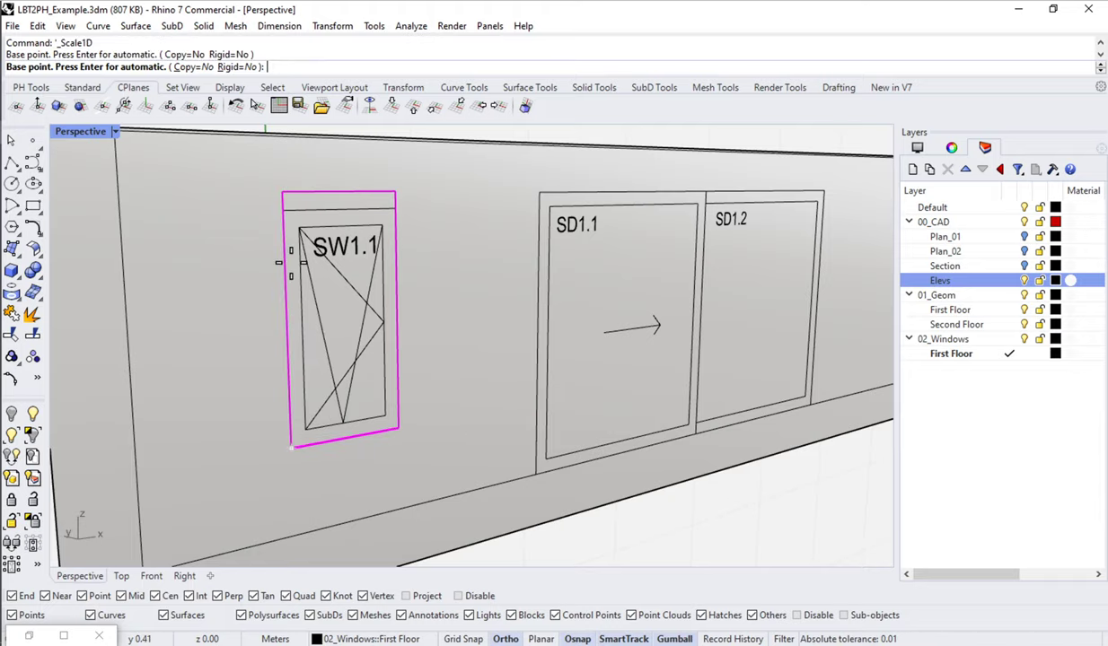
{"action": "left_click", "coordinate": [286, 191]}
{"action": "left_click", "coordinate": [288, 210]}
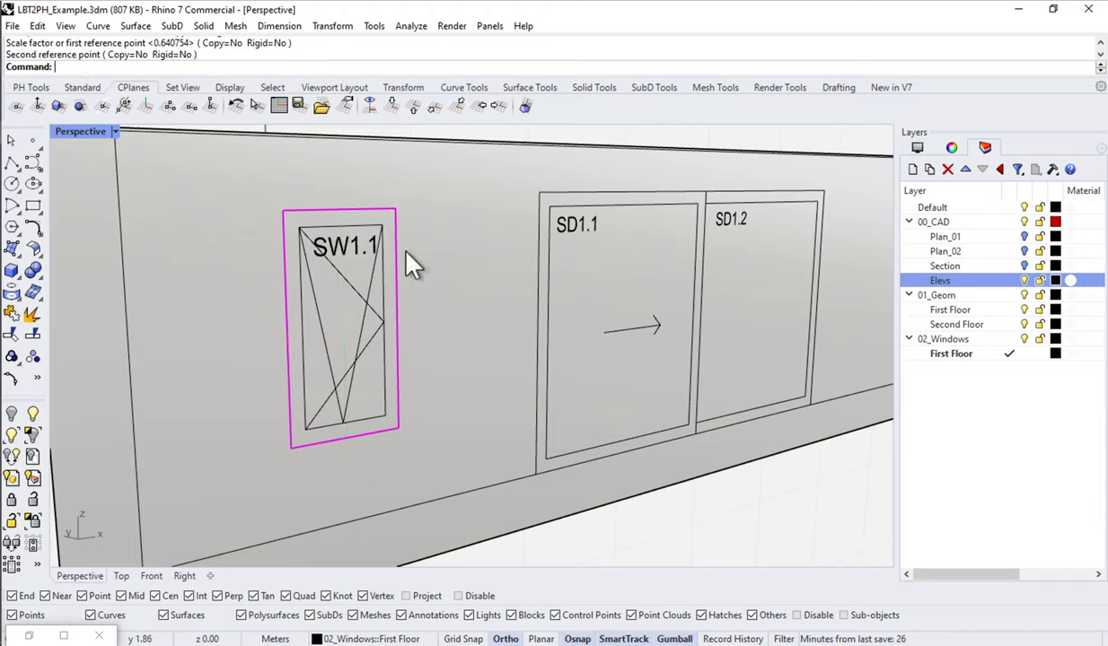
{"action": "key", "text": "Escape"}
Delete the plane surface fitted to window SW1.1.
{"action": "scroll", "coordinate": [339, 228], "scroll_direction": "down", "scroll_amount": 3}
{"action": "right_click_drag", "start_coordinate": [382, 256], "coordinate": [325, 243]}
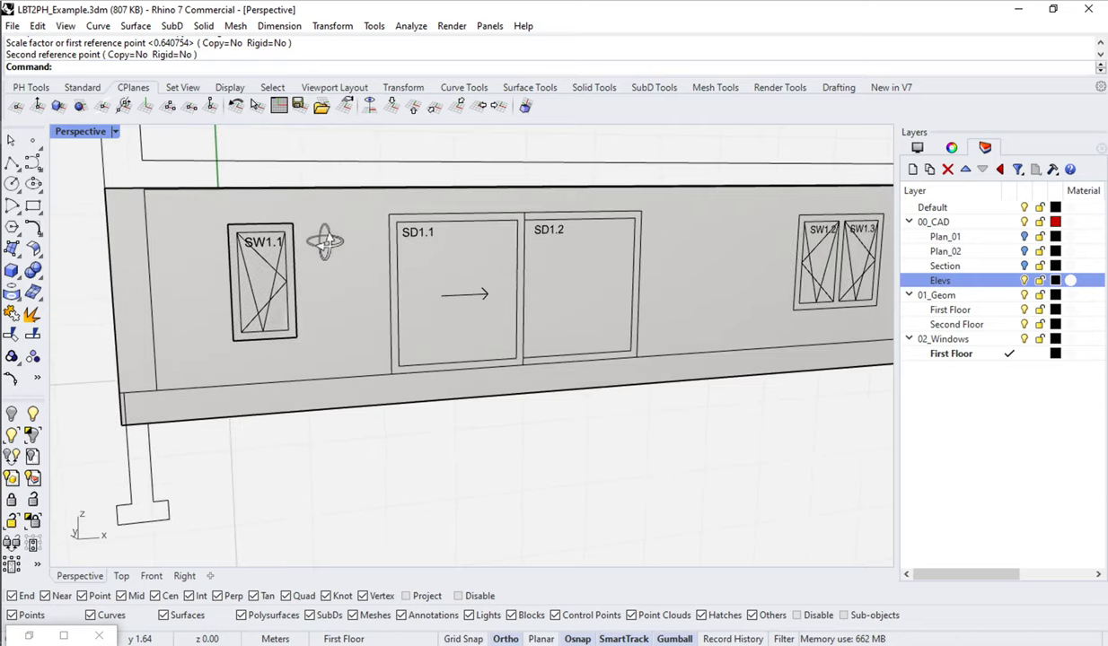
{"action": "scroll", "coordinate": [325, 241], "scroll_direction": "up", "scroll_amount": 5}
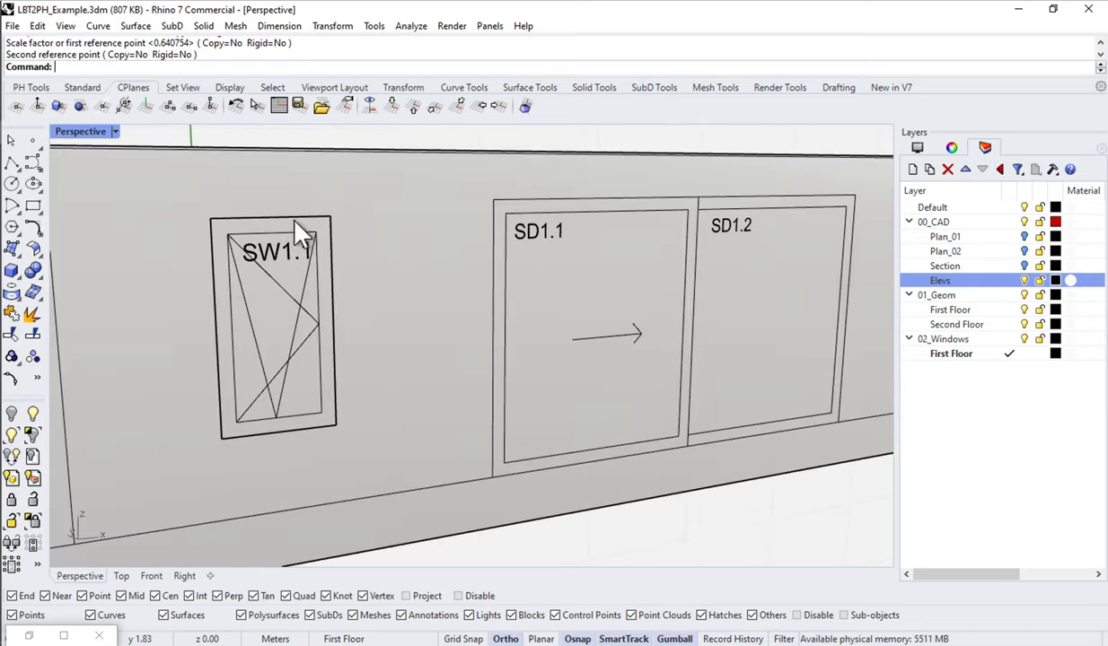
{"action": "left_click", "coordinate": [294, 222]}
{"action": "key", "text": "Return"}
{"action": "key", "text": "Delete"}
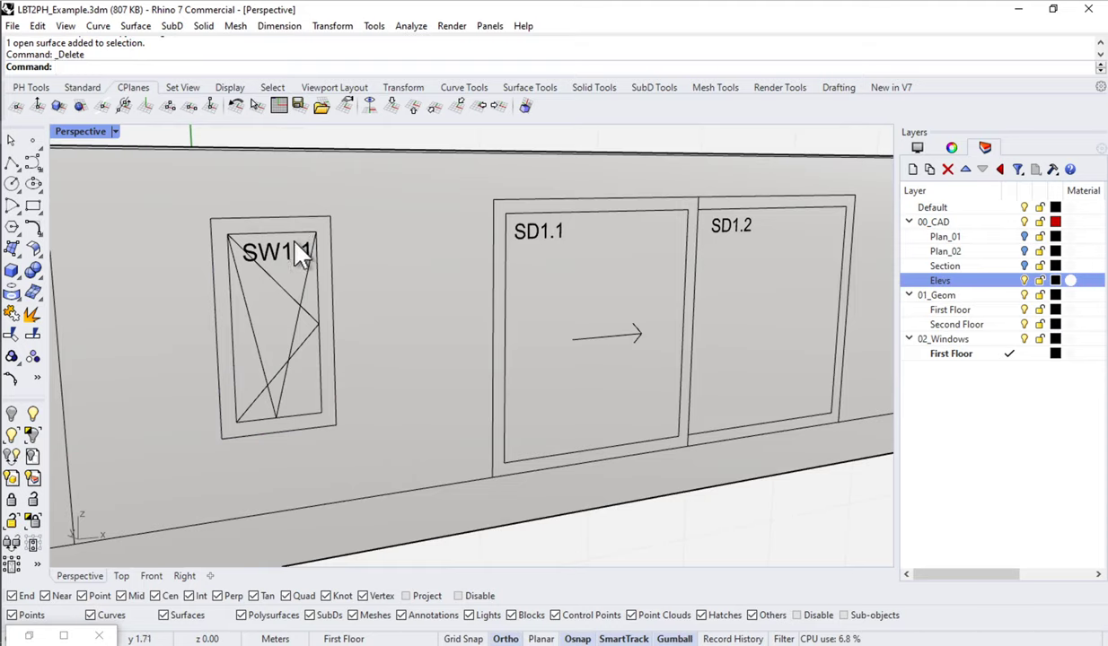
Draw a corner-to-corner plane surface over window SW1.1, snapped to opposite corners of its outer frame.
{"action": "right_click_drag", "start_coordinate": [301, 254], "coordinate": [320, 235]}
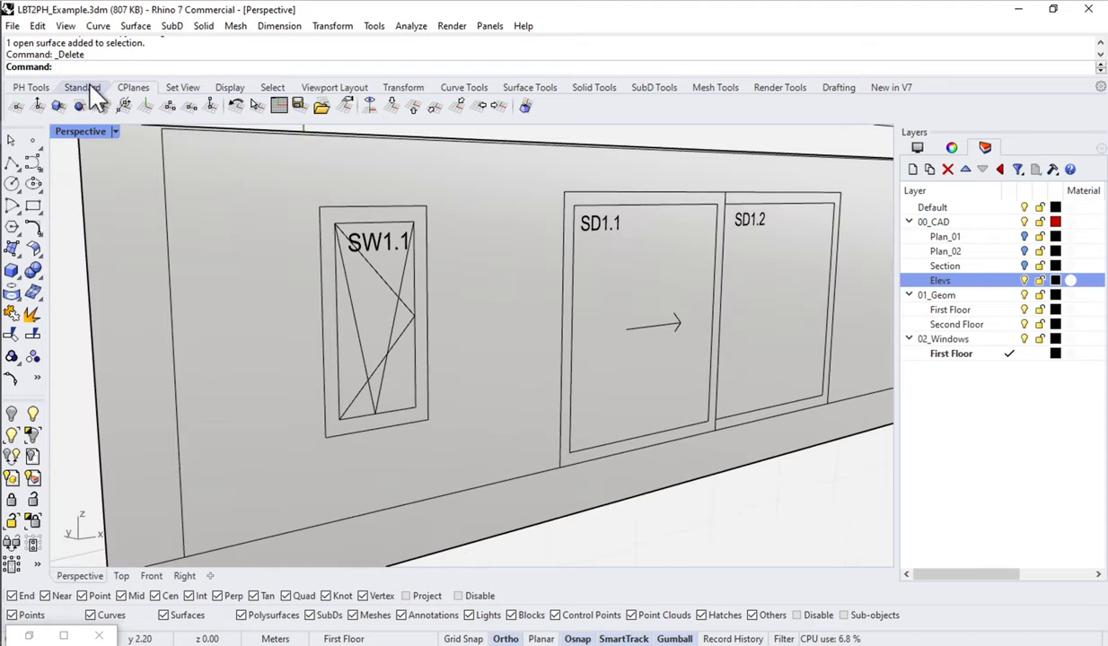
{"action": "left_click", "coordinate": [534, 90]}
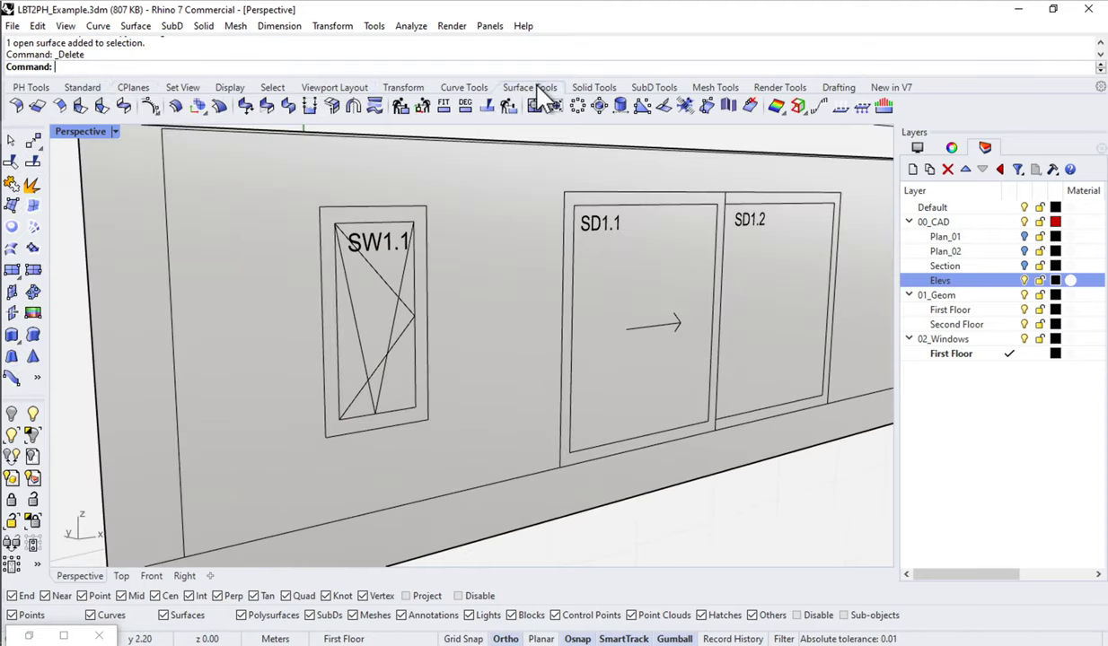
{"action": "left_click", "coordinate": [12, 270]}
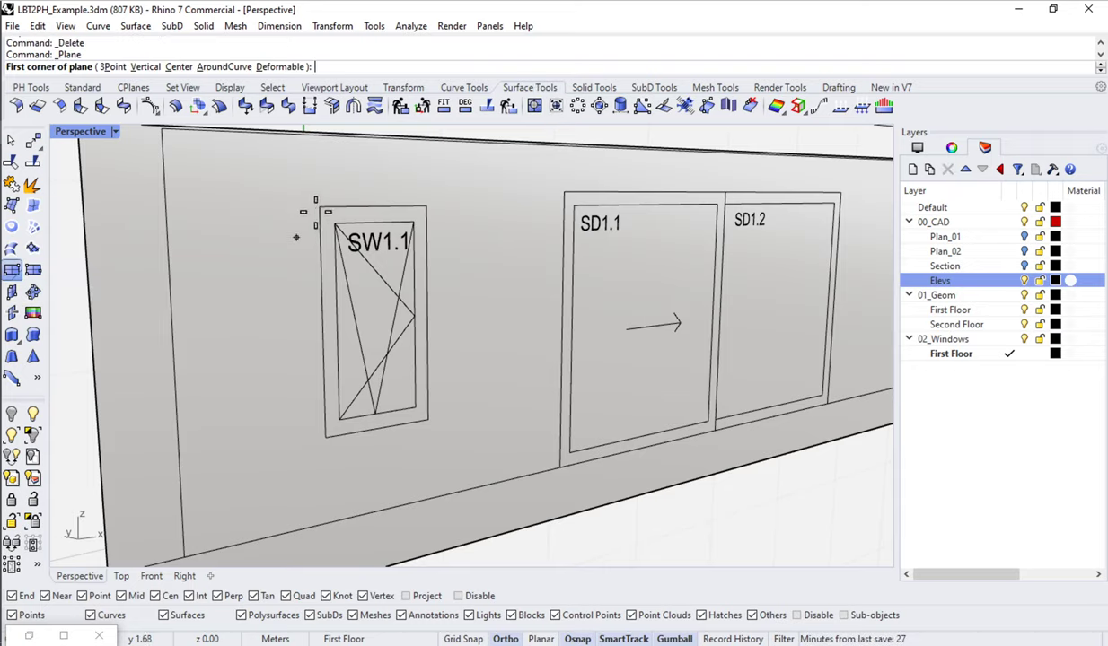
{"action": "left_click", "coordinate": [317, 207]}
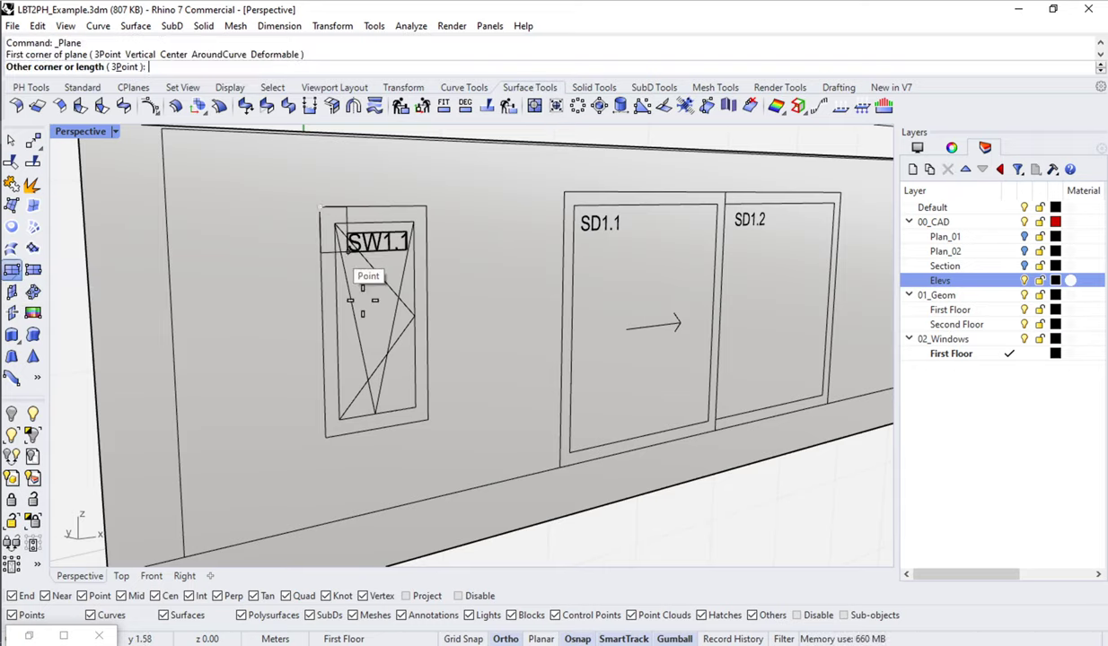
{"action": "left_click", "coordinate": [406, 425]}
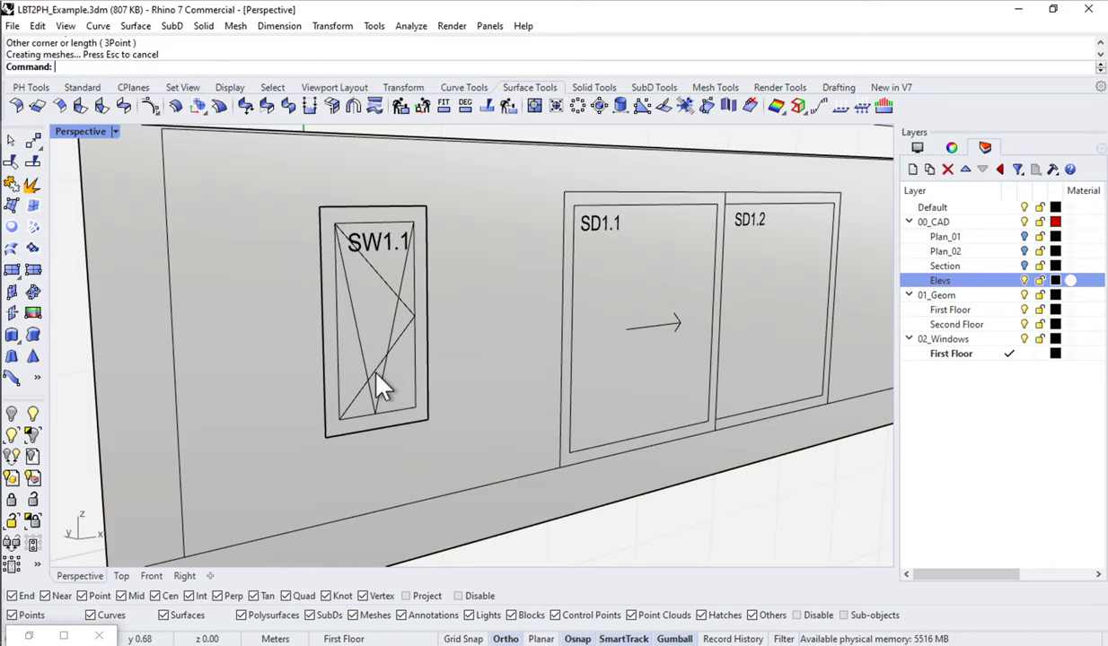
Draw a rough plane surface over door panel SD1.1, with its corners slightly outside the panel's outer frame.
{"action": "right_click_drag", "start_coordinate": [370, 348], "coordinate": [346, 327]}
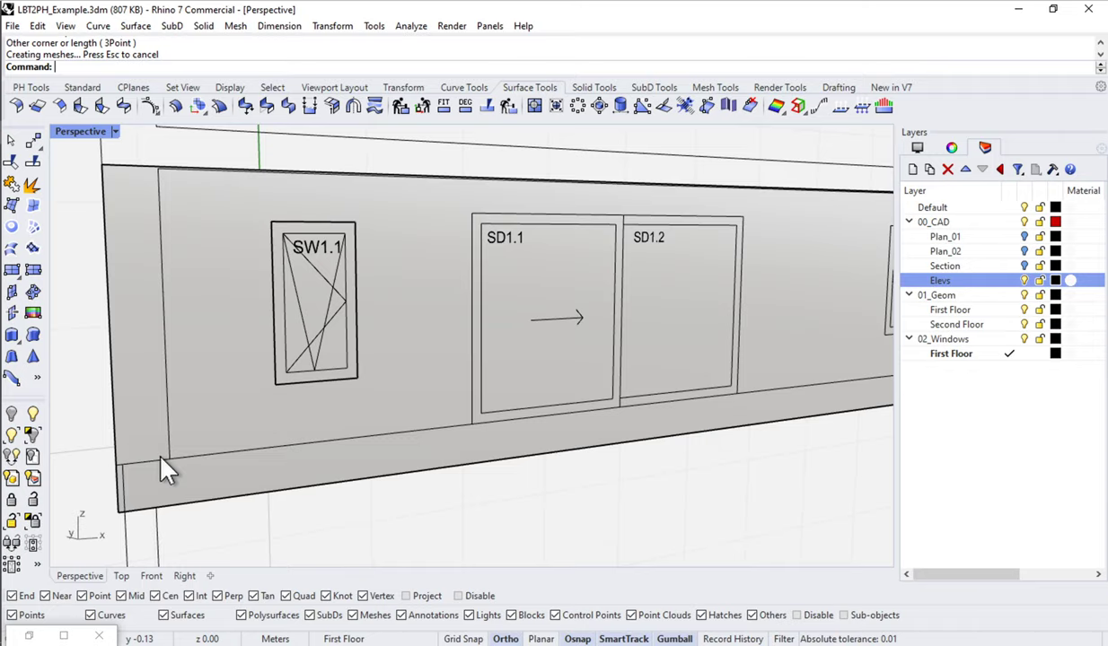
{"action": "right_click_drag", "start_coordinate": [162, 460], "coordinate": [414, 349]}
{"action": "scroll", "coordinate": [410, 370], "scroll_direction": "down", "scroll_amount": 3}
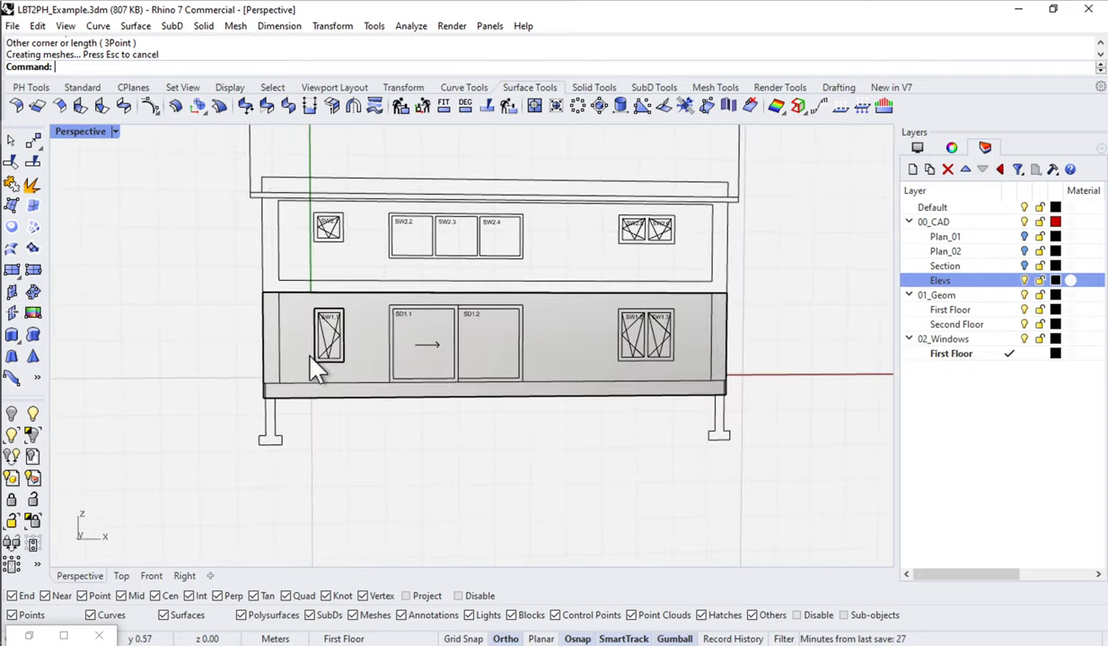
{"action": "right_click_drag", "start_coordinate": [311, 357], "coordinate": [384, 352]}
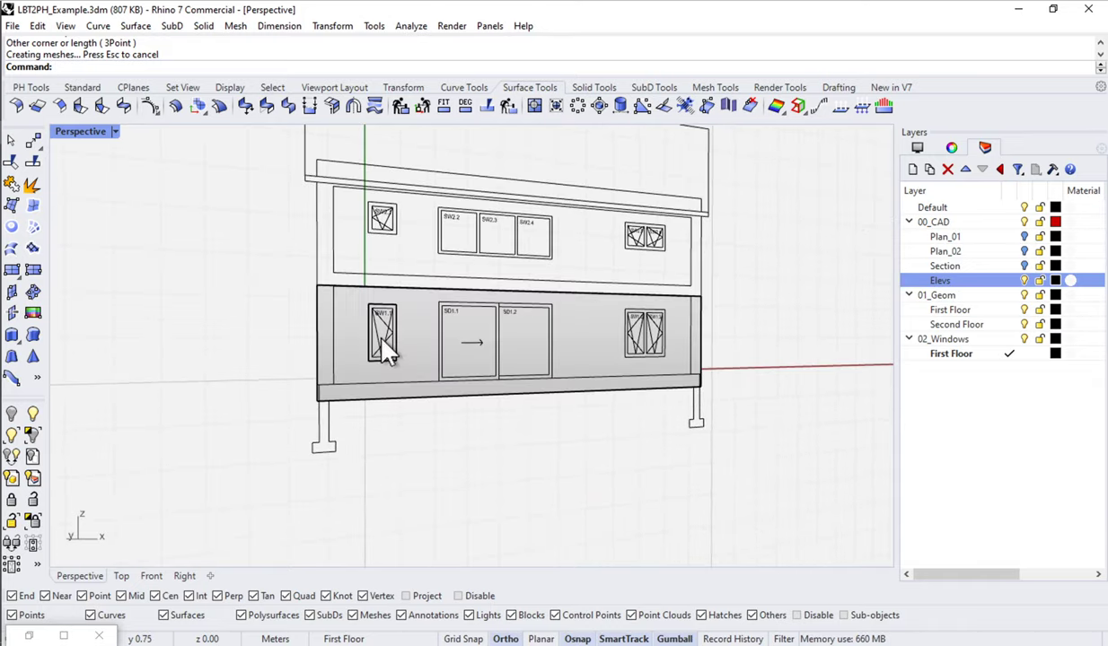
{"action": "scroll", "coordinate": [431, 341], "scroll_direction": "up", "scroll_amount": 10}
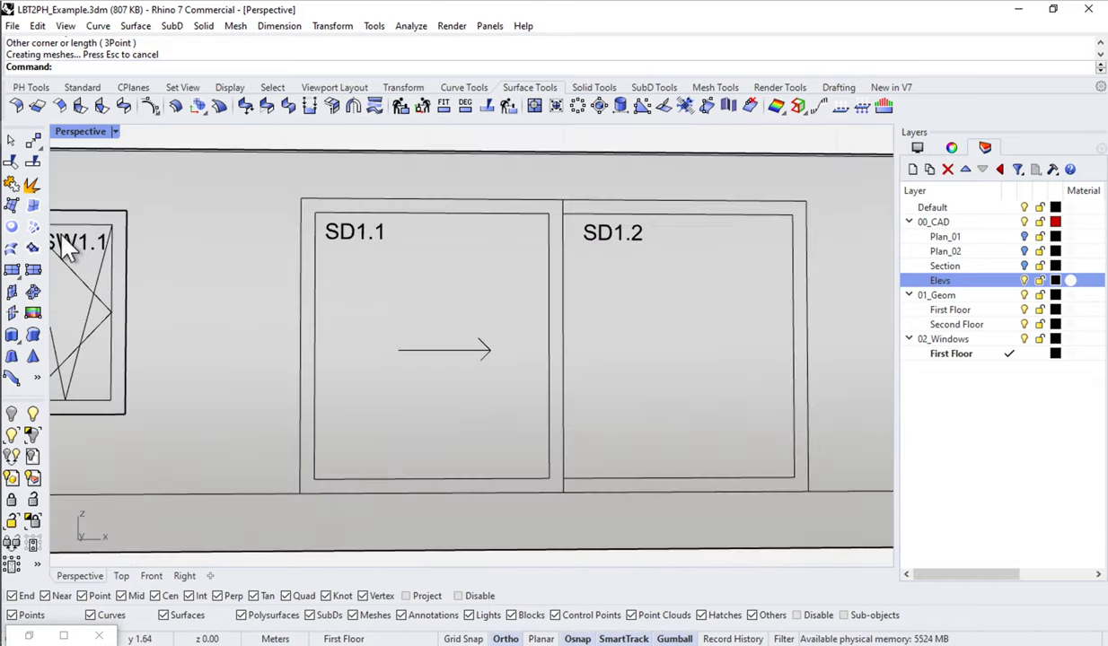
{"action": "mouse_move", "coordinate": [11, 256]}
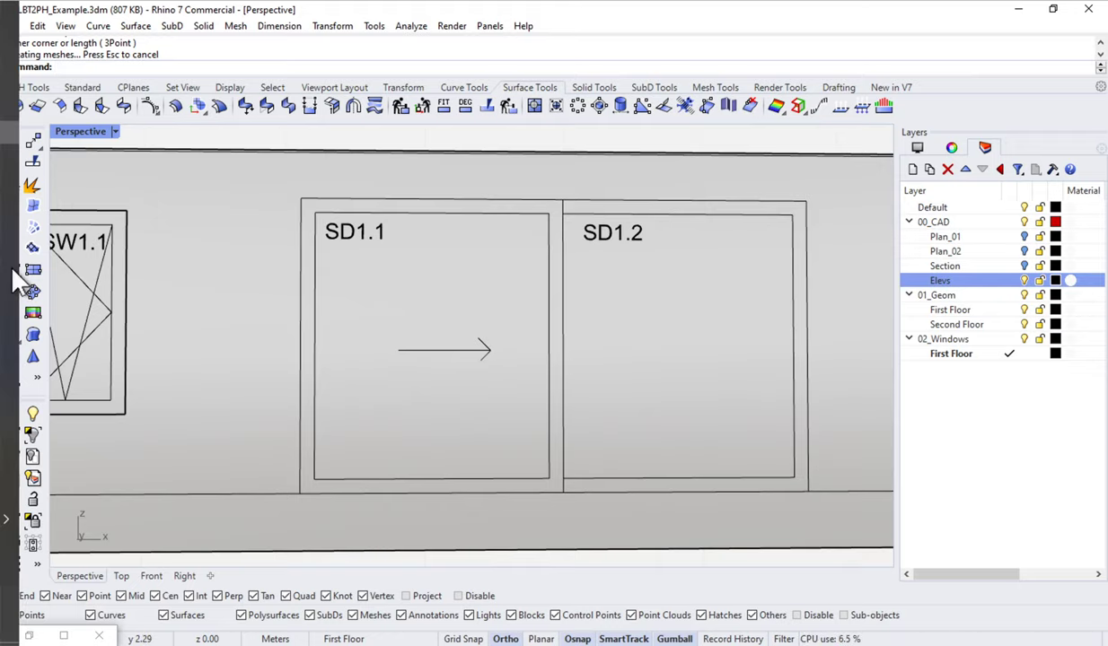
{"action": "left_click", "coordinate": [270, 194]}
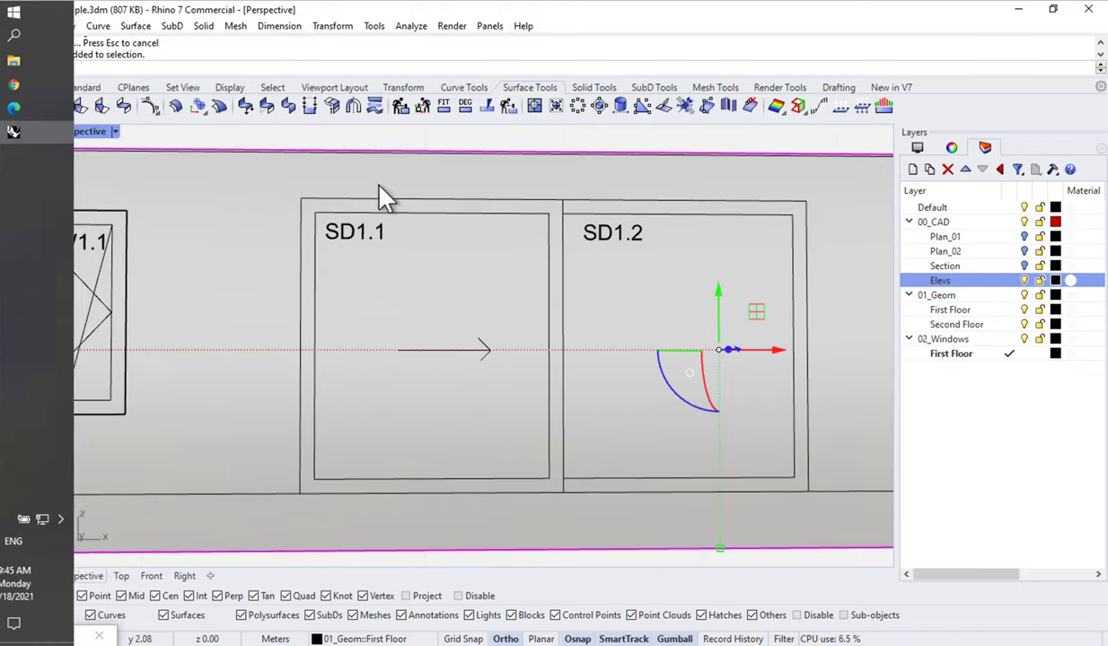
{"action": "left_click", "coordinate": [12, 269]}
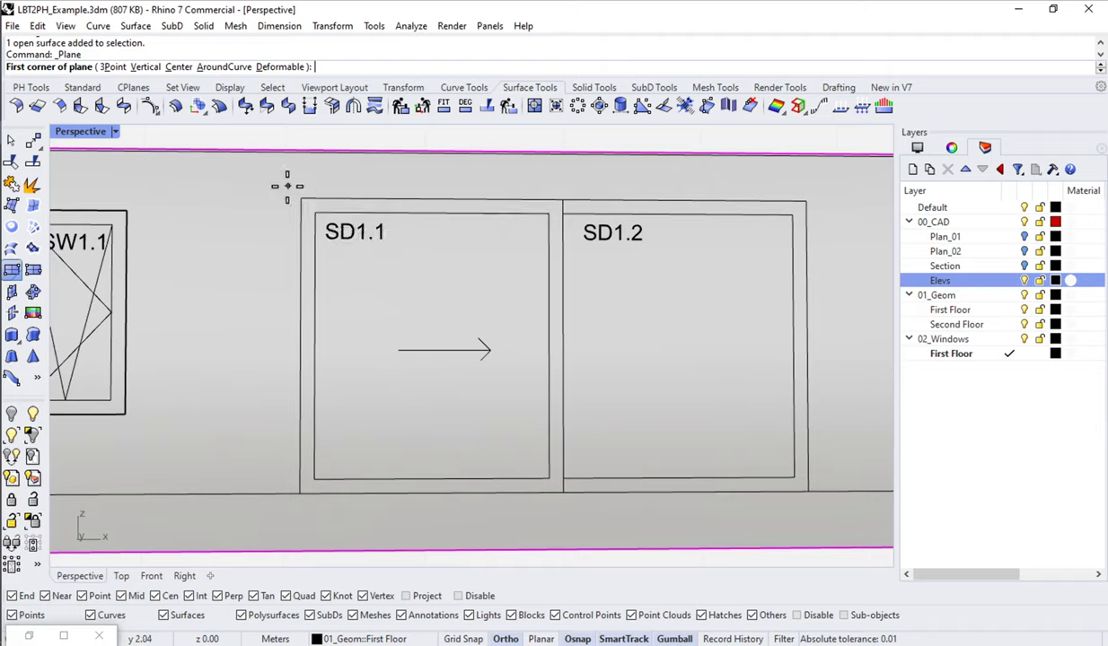
{"action": "left_click", "coordinate": [283, 186]}
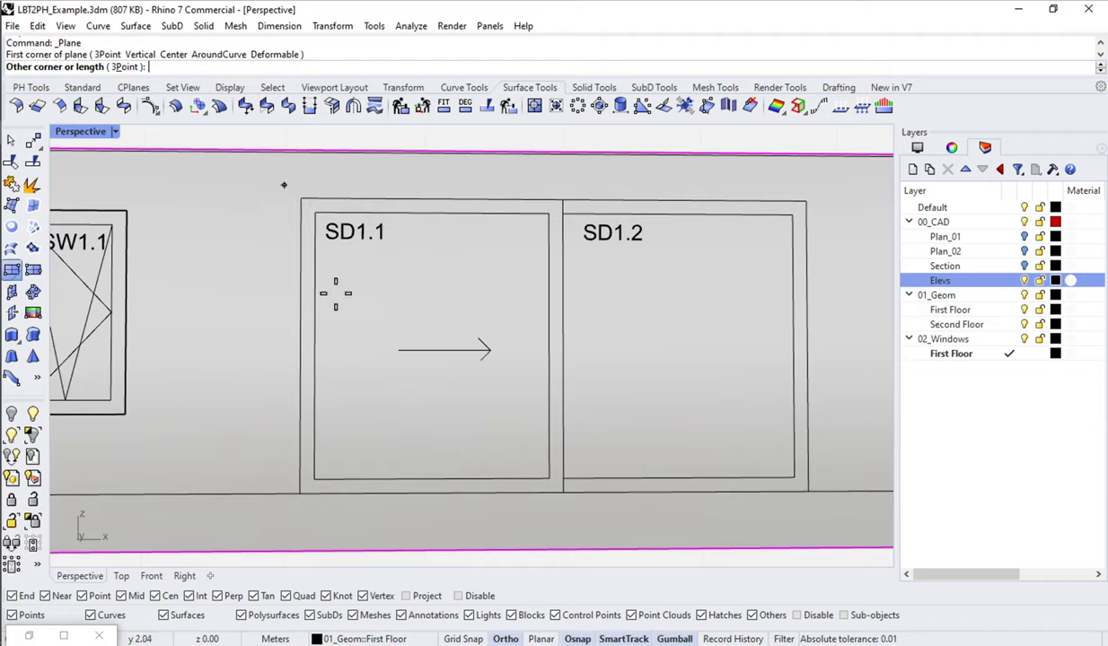
{"action": "left_click", "coordinate": [583, 525]}
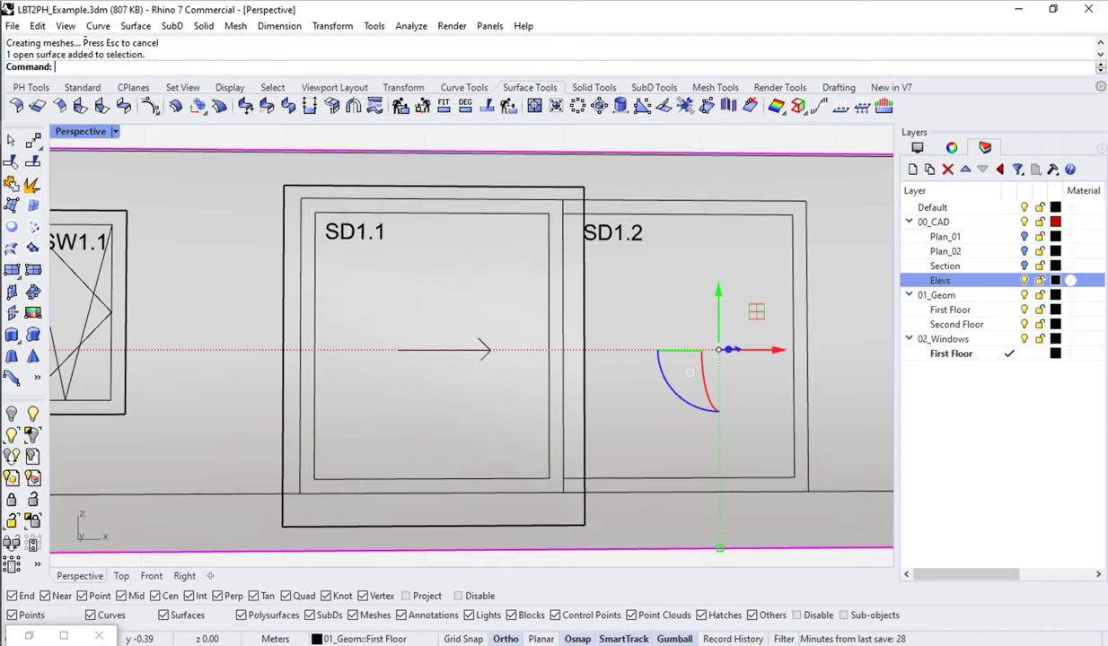
Select the SD1.1 plane and scale it vertically with Scale1D so its bottom edge meets the bottom of the door frame.
{"action": "left_click", "coordinate": [534, 525]}
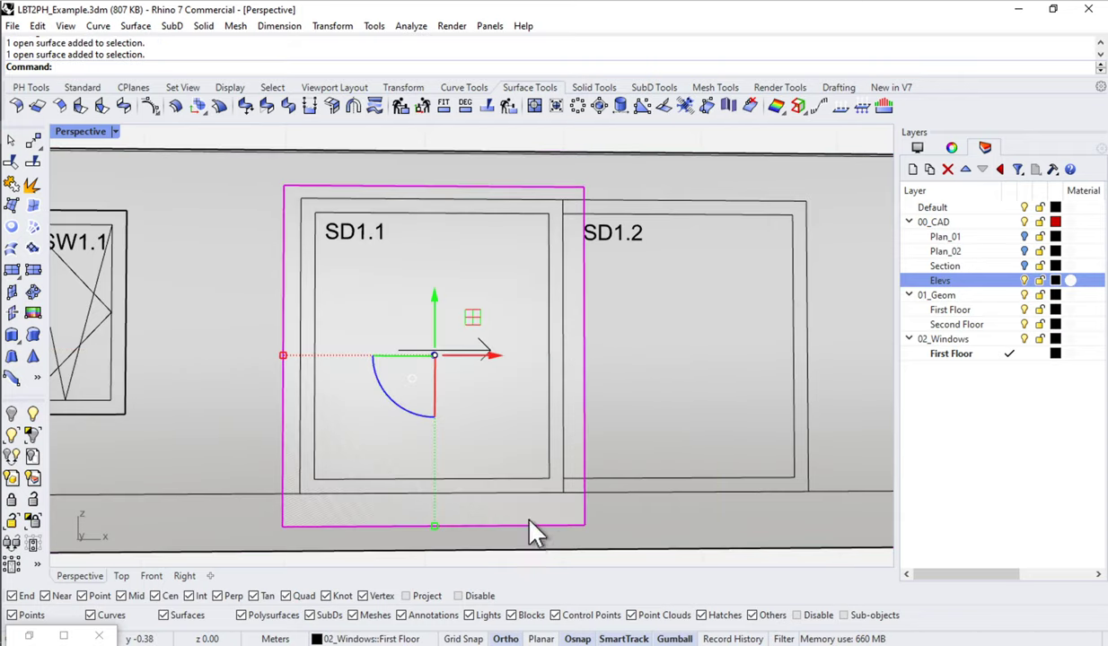
{"action": "type", "text": "Scale1D"}
{"action": "key", "text": "Return"}
{"action": "left_click", "coordinate": [584, 189]}
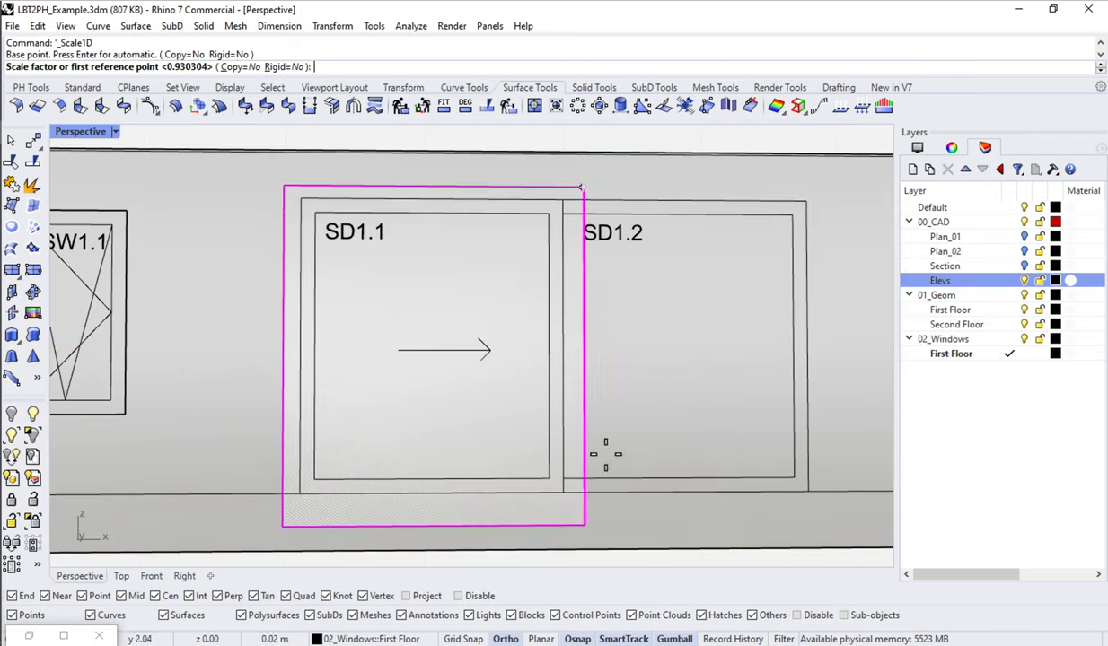
{"action": "left_click", "coordinate": [585, 525]}
{"action": "left_click", "coordinate": [579, 493]}
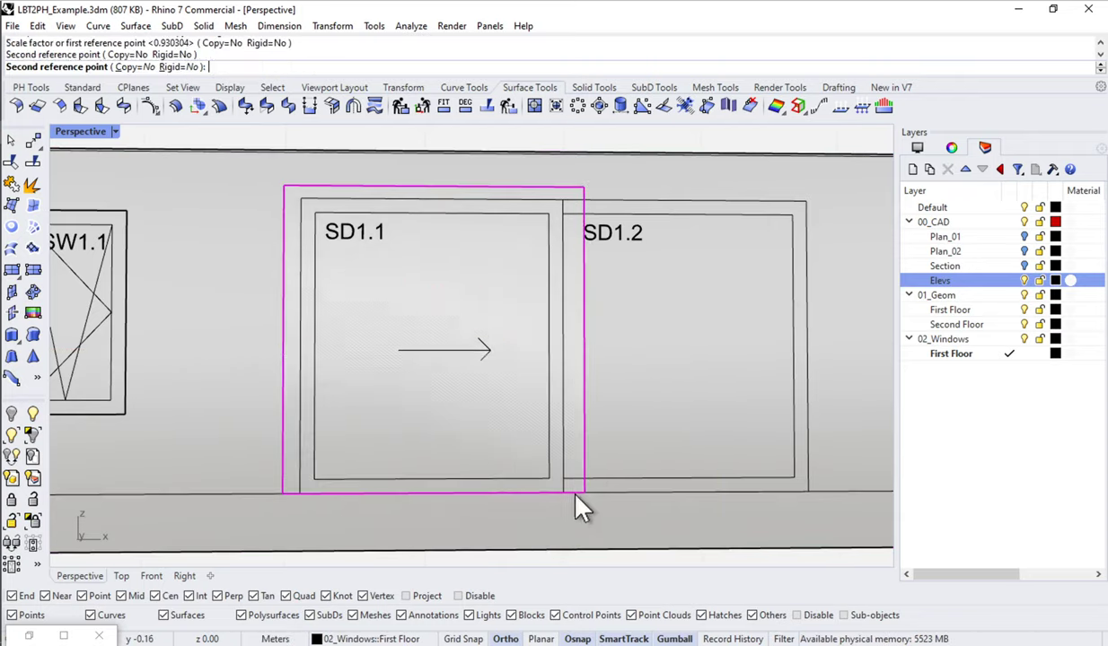
Scale the plane horizontally from its upper-right corner so its left edge meets the left side of SD1.1's outer frame.
{"action": "key", "text": "Return"}
{"action": "left_click", "coordinate": [584, 187]}
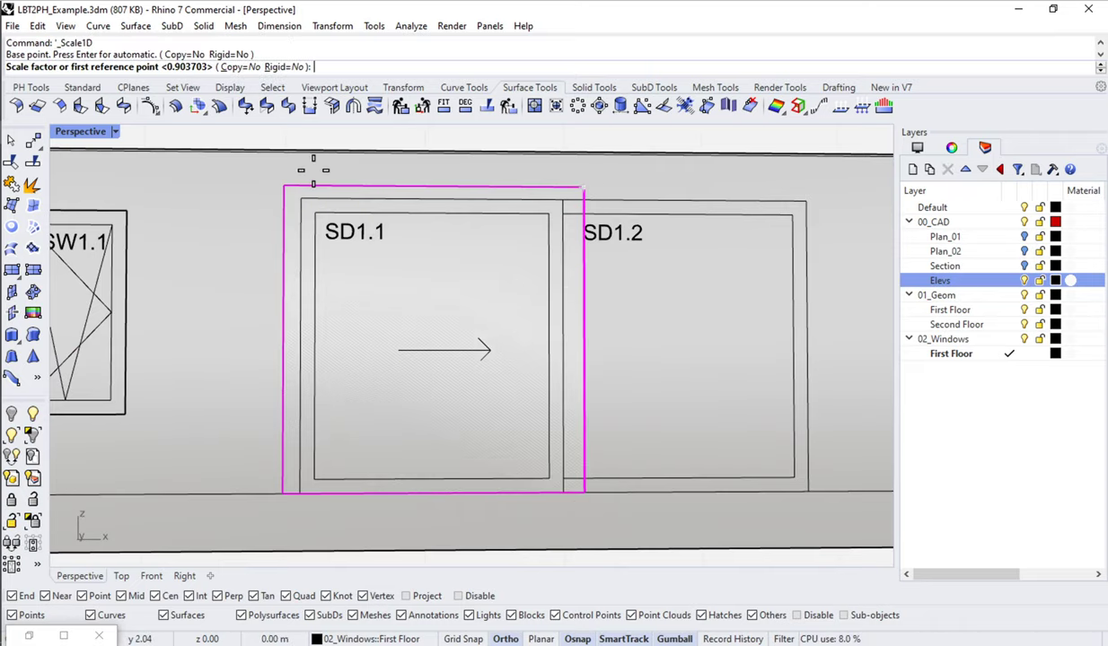
{"action": "left_click", "coordinate": [282, 186]}
{"action": "left_click", "coordinate": [301, 188]}
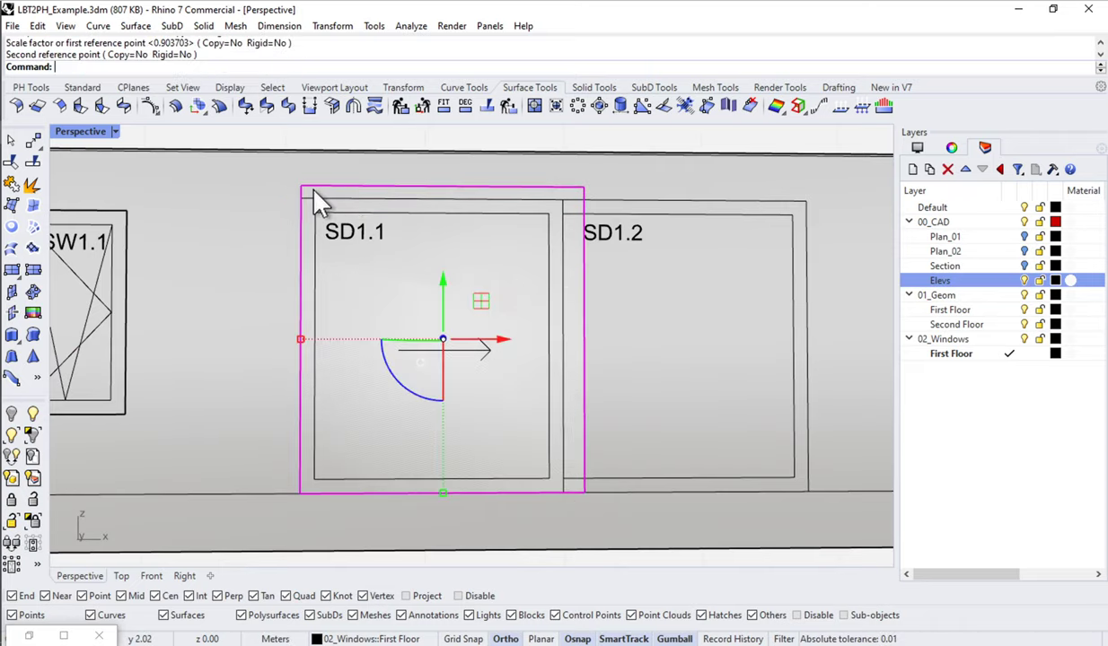
Scale the plane vertically from its lower-left corner so its top edge meets the top of SD1.1's outer frame.
{"action": "type", "text": "sc"}
{"action": "key", "text": "Return"}
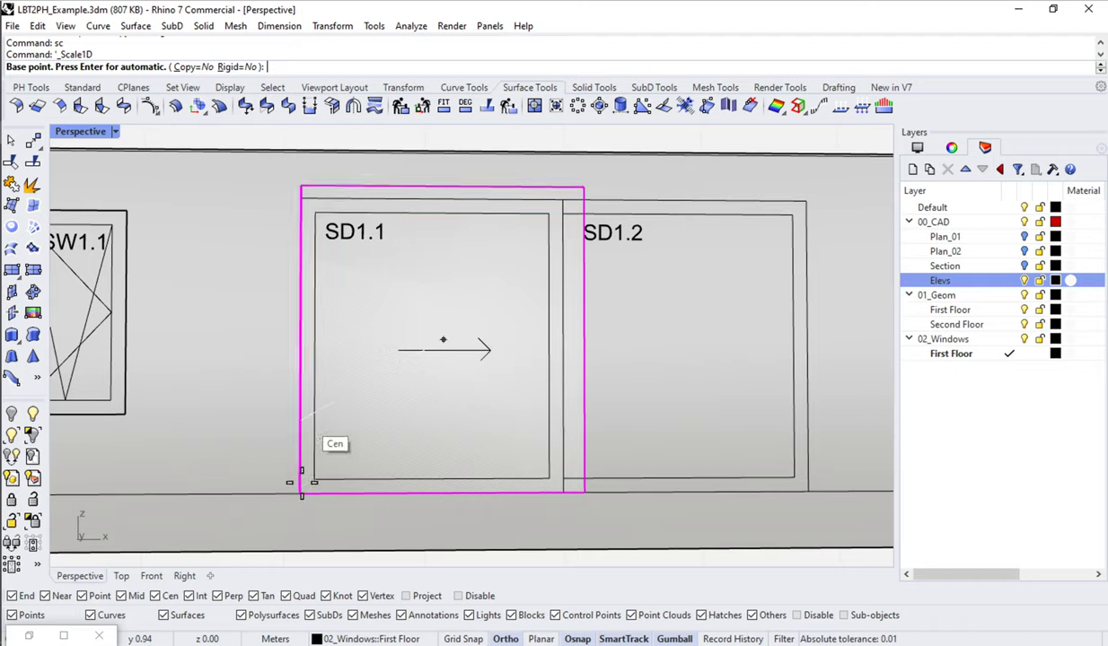
{"action": "left_click", "coordinate": [300, 493]}
{"action": "left_click", "coordinate": [301, 187]}
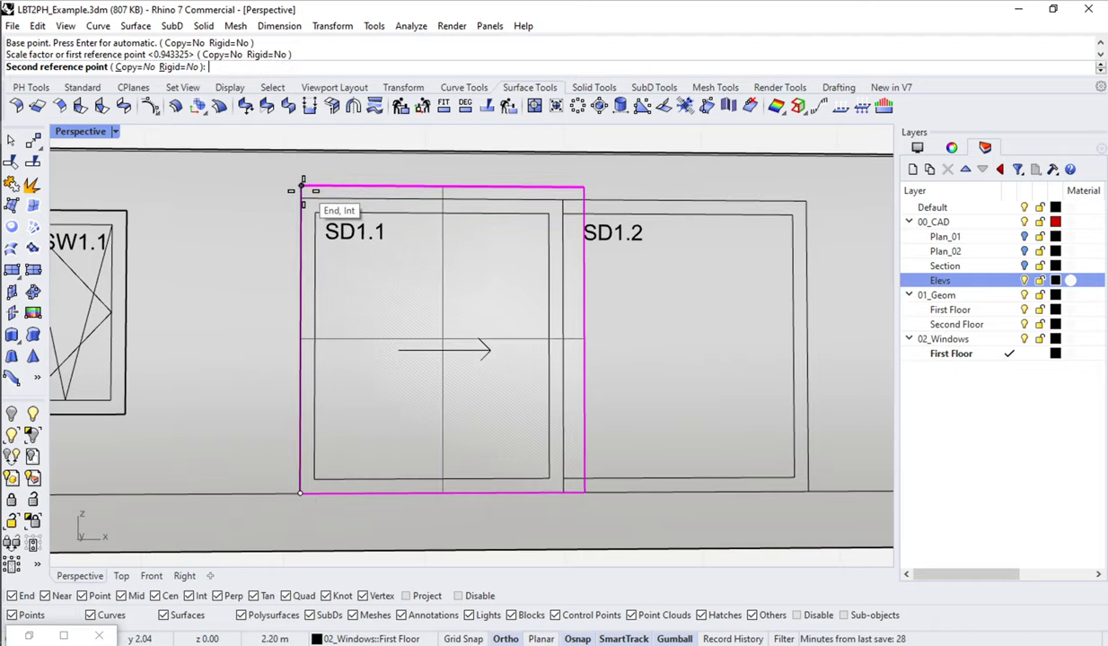
{"action": "left_click", "coordinate": [301, 191]}
Scale the plane from its upper-left corner so its right edge meets the dividing line between SD1.1 and SD1.2.
{"action": "right_click", "coordinate": [301, 190]}
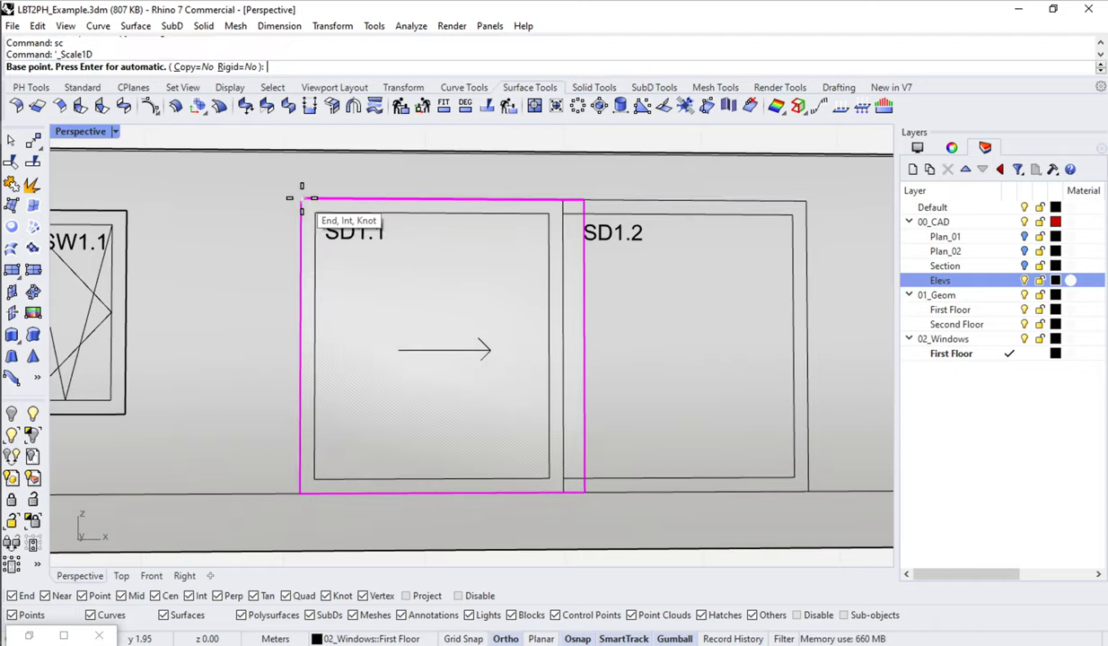
{"action": "left_click", "coordinate": [302, 198]}
{"action": "left_click", "coordinate": [583, 200]}
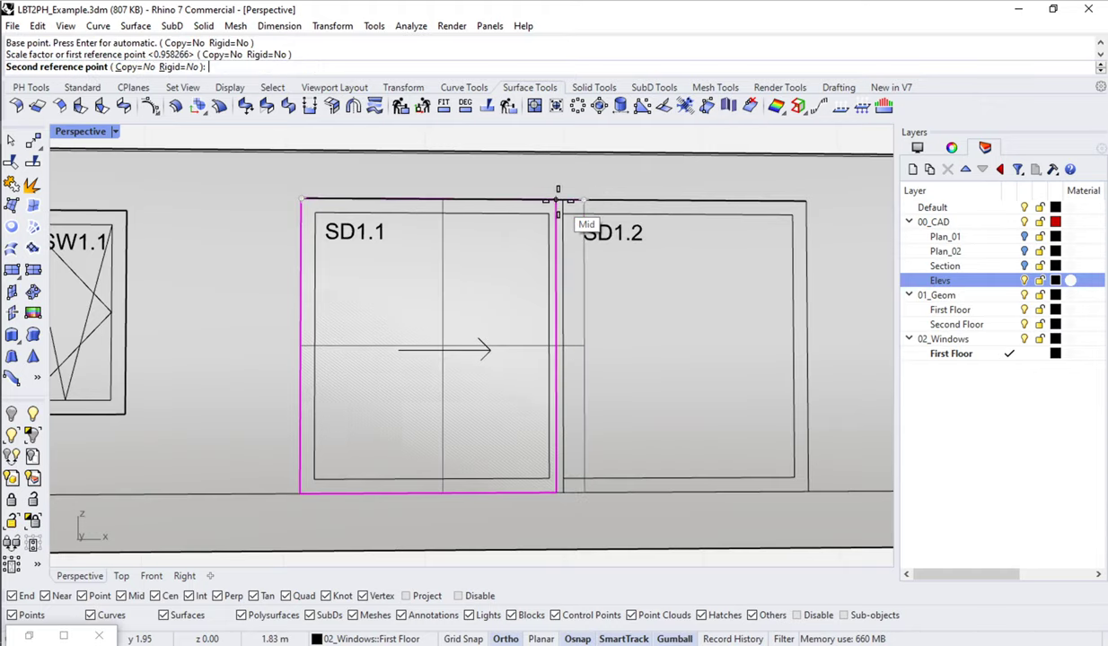
{"action": "left_click", "coordinate": [564, 199]}
Draw a plane surface over door panel SD1.2, from SD1.1's upper-right corner to the lower-right corner of SD1.2's outer frame.
{"action": "right_click_drag", "start_coordinate": [441, 343], "coordinate": [648, 260]}
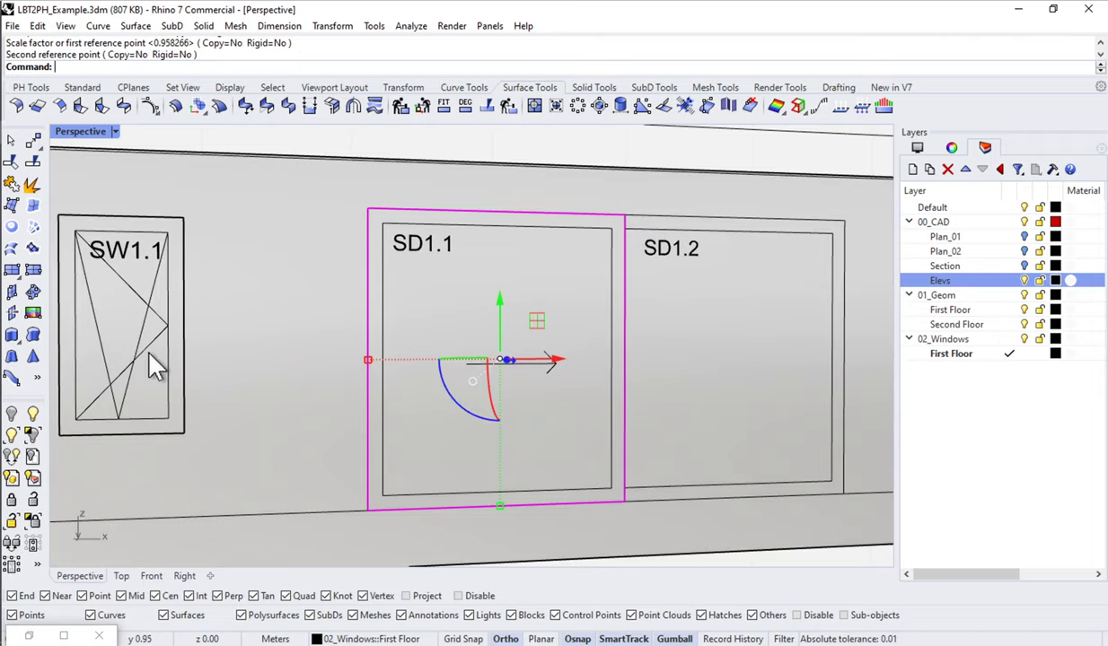
{"action": "right_click_drag", "start_coordinate": [482, 341], "coordinate": [551, 340]}
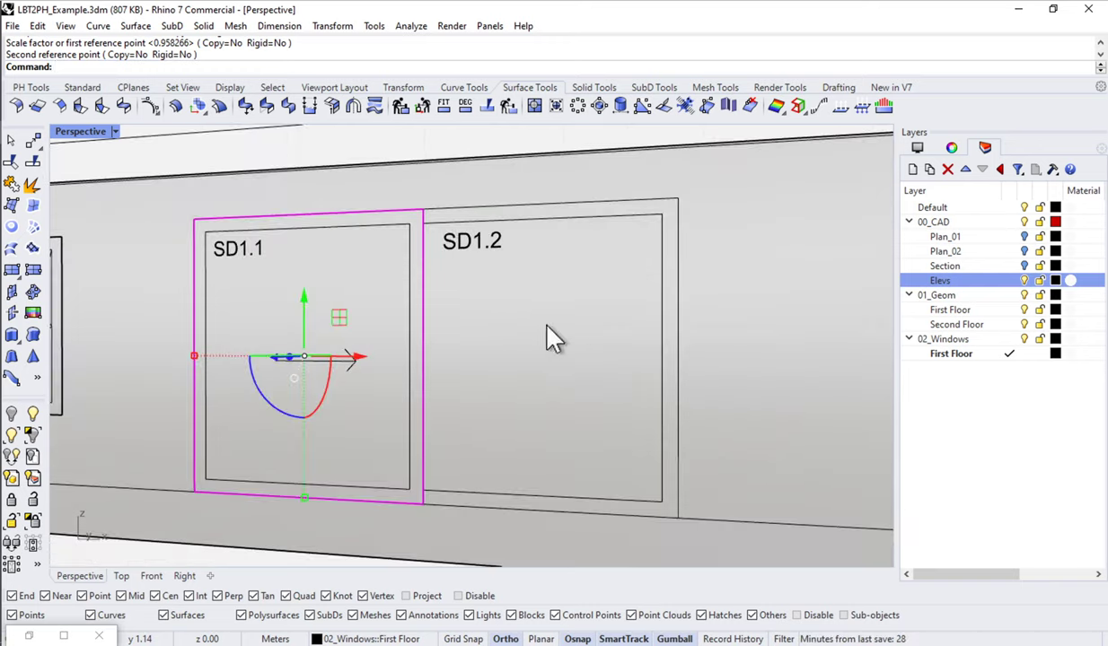
{"action": "scroll", "coordinate": [476, 429], "scroll_direction": "down", "scroll_amount": 4}
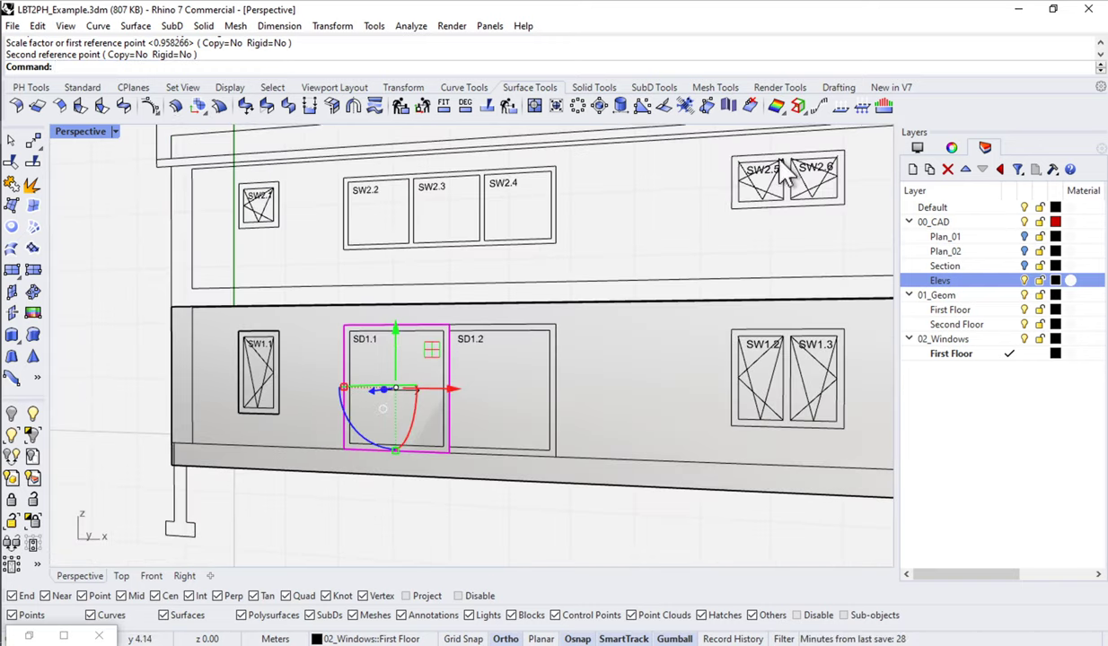
{"action": "scroll", "coordinate": [475, 438], "scroll_direction": "up", "scroll_amount": 4}
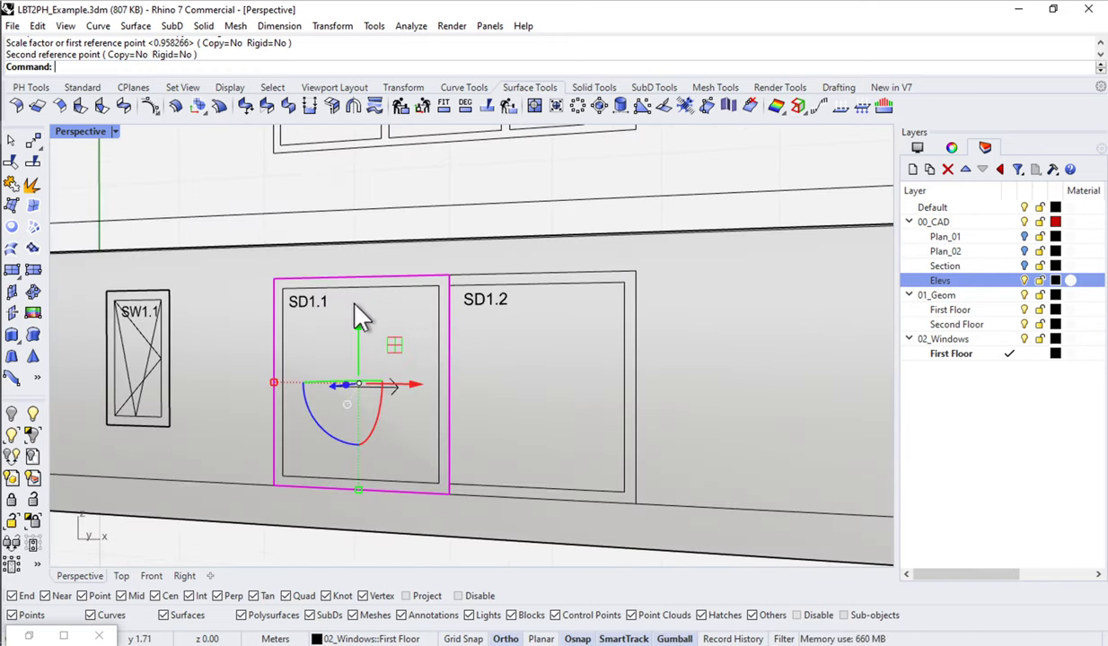
{"action": "left_click", "coordinate": [12, 269]}
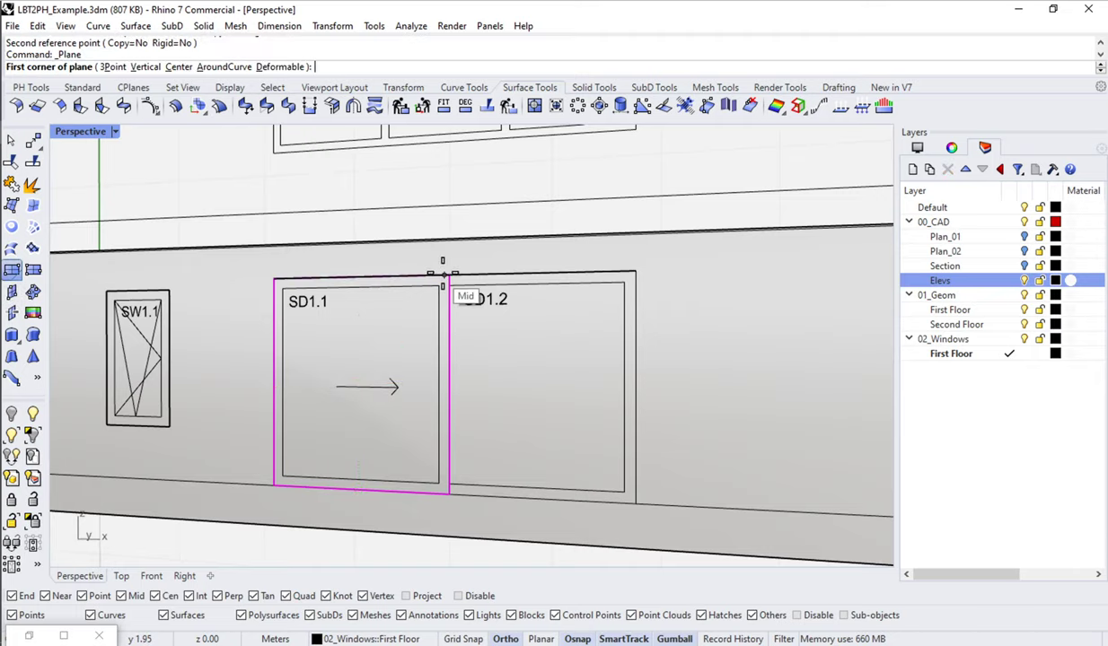
{"action": "left_click", "coordinate": [449, 276]}
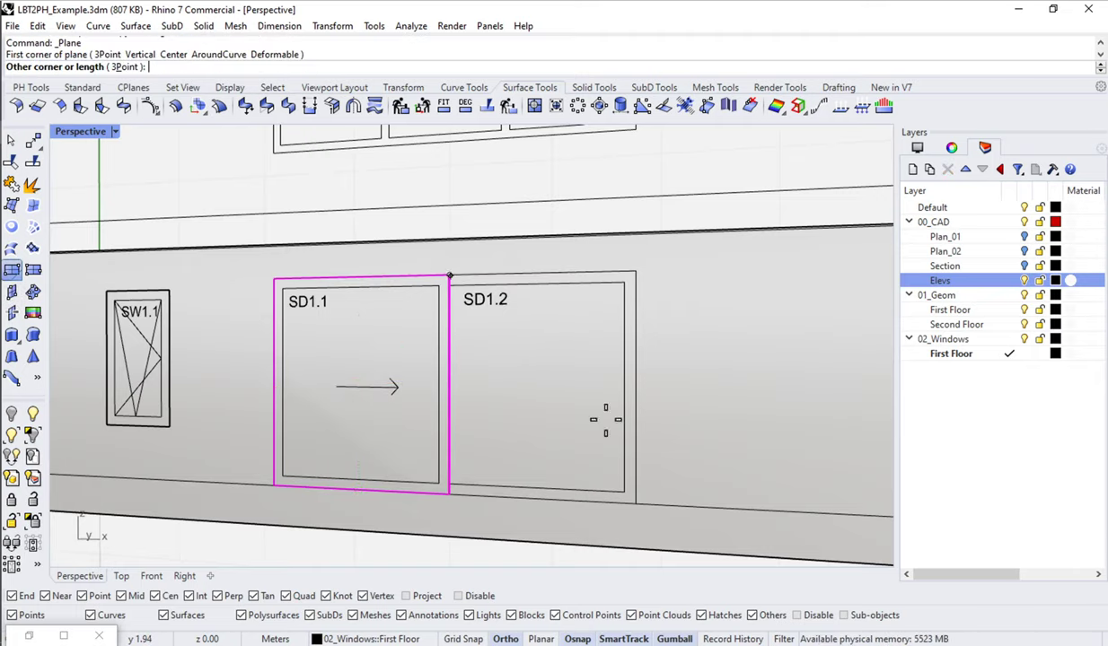
{"action": "left_click", "coordinate": [626, 494]}
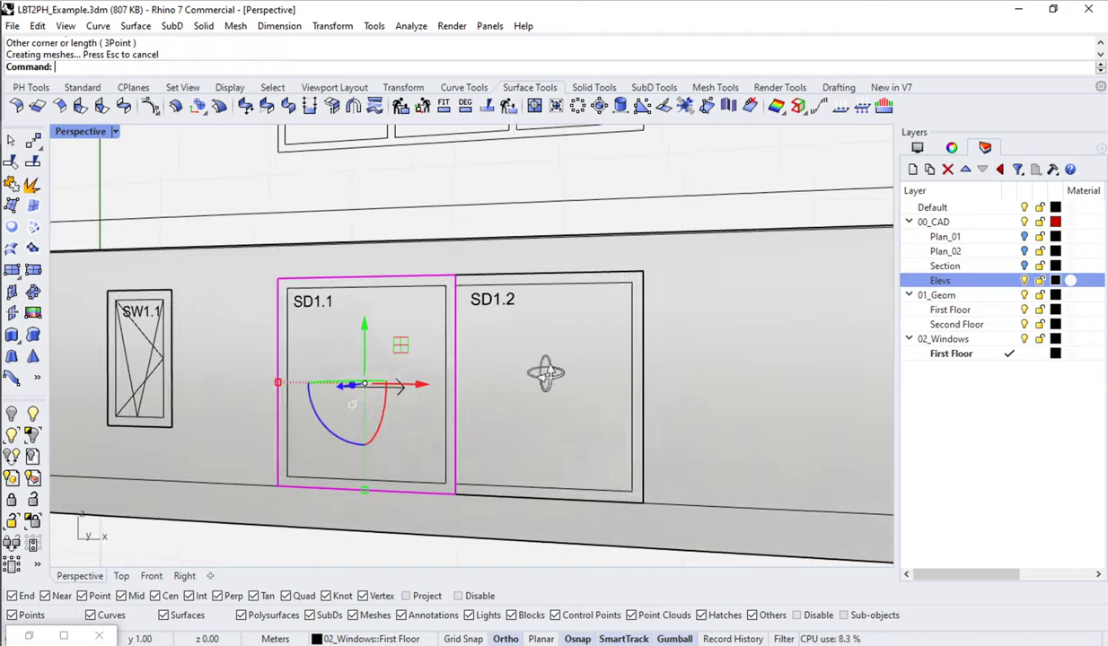
Examine the adjoining SD1.1 and SD1.2 door surfaces and the edge they share, selecting geometry around them.
{"action": "right_click_drag", "start_coordinate": [545, 373], "coordinate": [575, 377]}
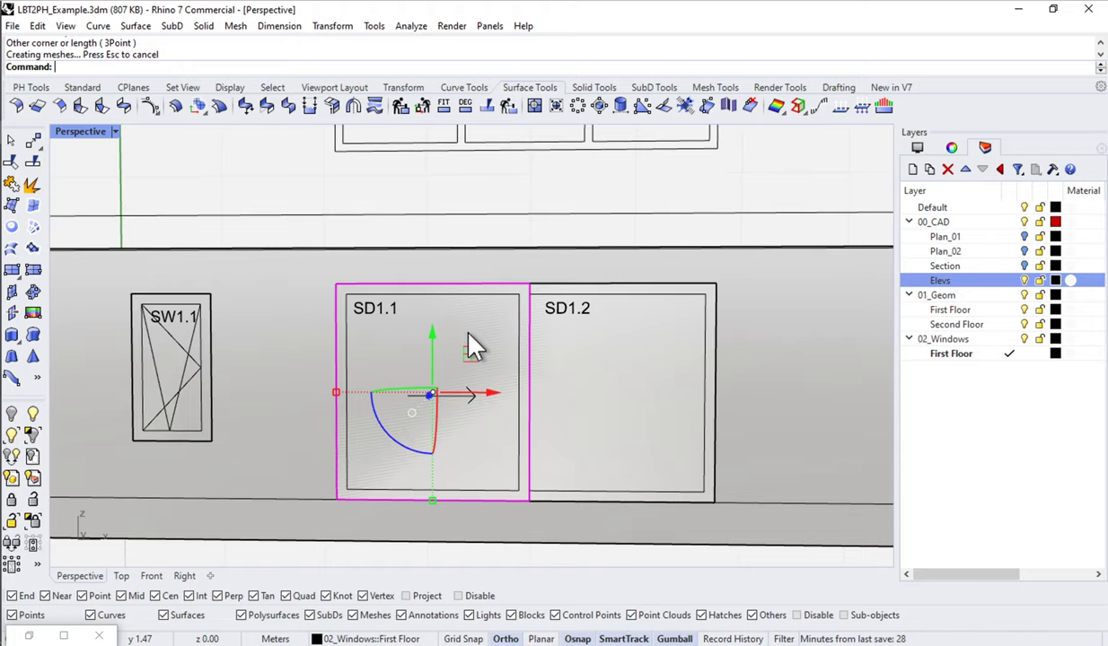
{"action": "scroll", "coordinate": [468, 338], "scroll_direction": "down", "scroll_amount": 5}
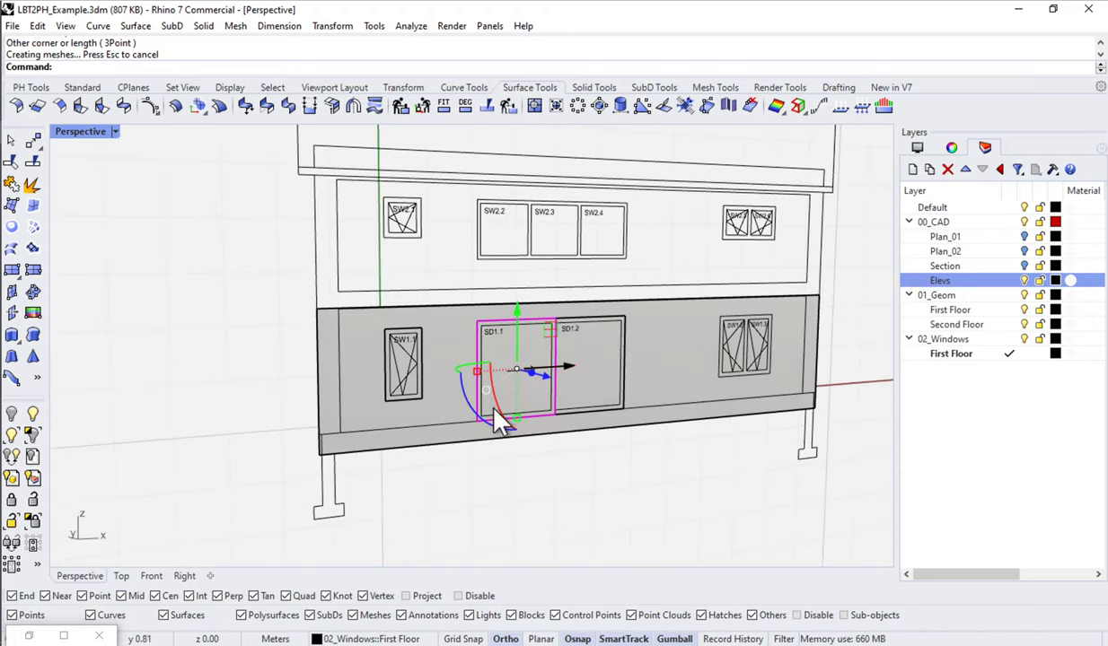
{"action": "scroll", "coordinate": [537, 374], "scroll_direction": "up", "scroll_amount": 3}
{"action": "scroll", "coordinate": [567, 305], "scroll_direction": "up", "scroll_amount": 3}
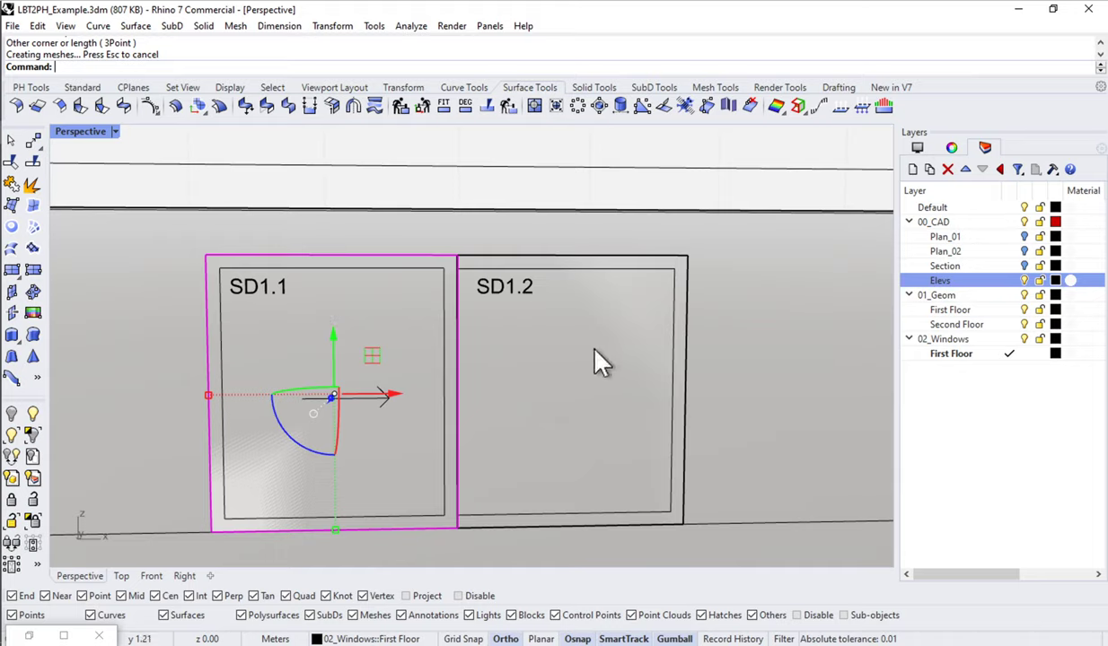
{"action": "left_click", "coordinate": [331, 304]}
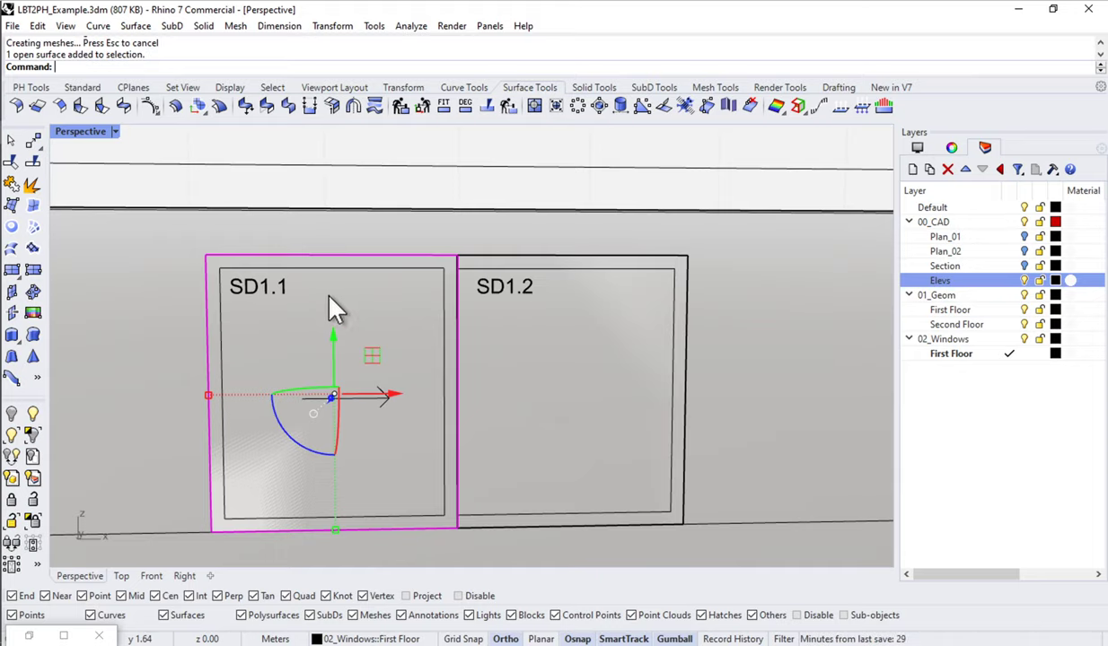
{"action": "left_click", "coordinate": [532, 317]}
{"action": "left_click", "coordinate": [551, 257]}
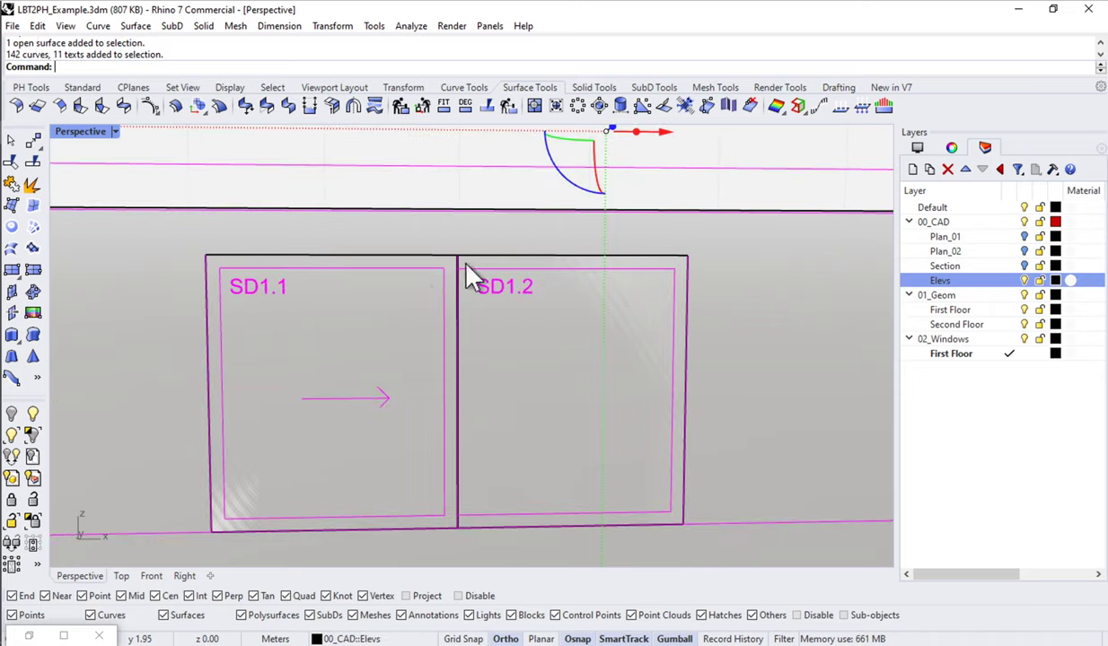
Clear the selection and compare the frame between SD1.1 and SD1.2 with the one between windows SW1.2 and SW1.3.
{"action": "left_click", "coordinate": [372, 198]}
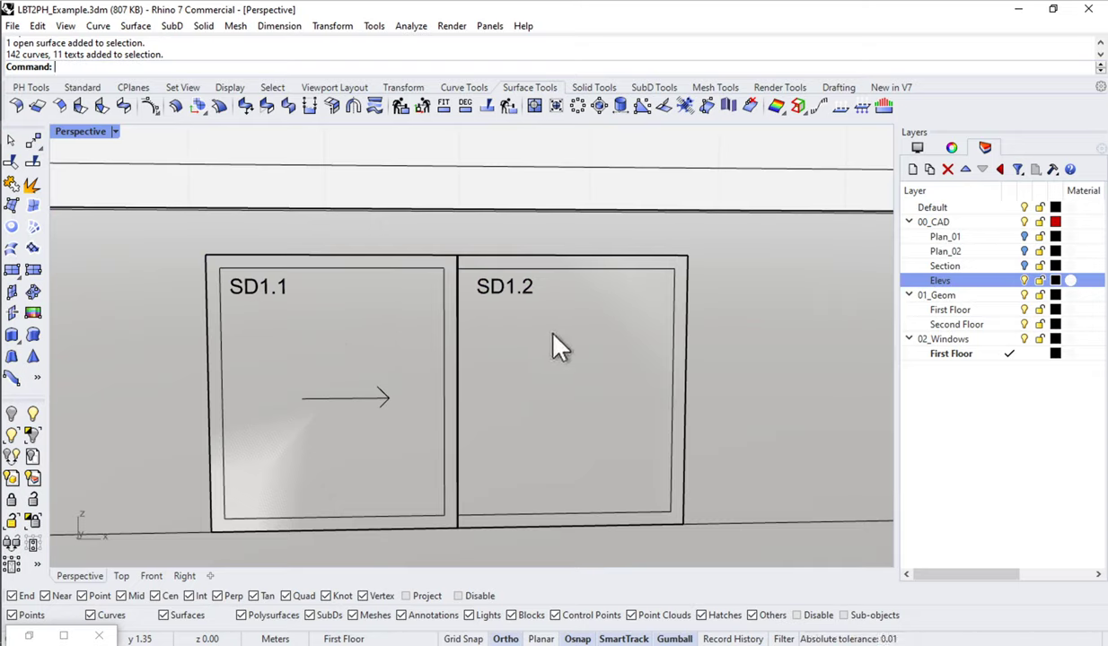
{"action": "scroll", "coordinate": [525, 337], "scroll_direction": "down", "scroll_amount": 5}
{"action": "right_click_drag", "start_coordinate": [688, 329], "coordinate": [503, 334]}
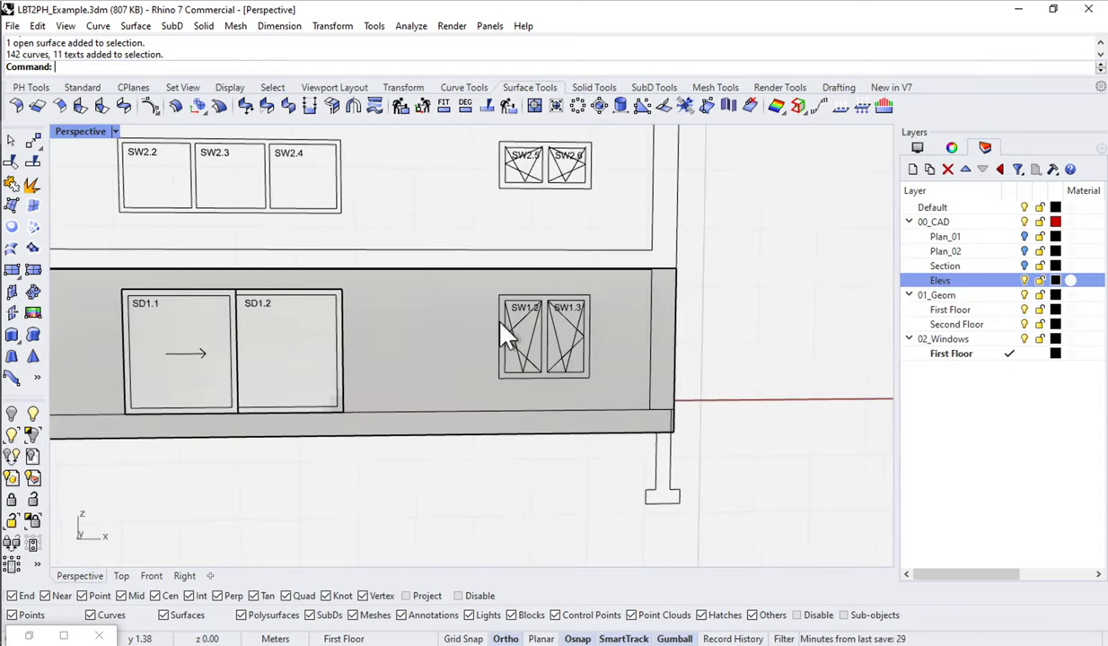
{"action": "scroll", "coordinate": [528, 332], "scroll_direction": "up", "scroll_amount": 5}
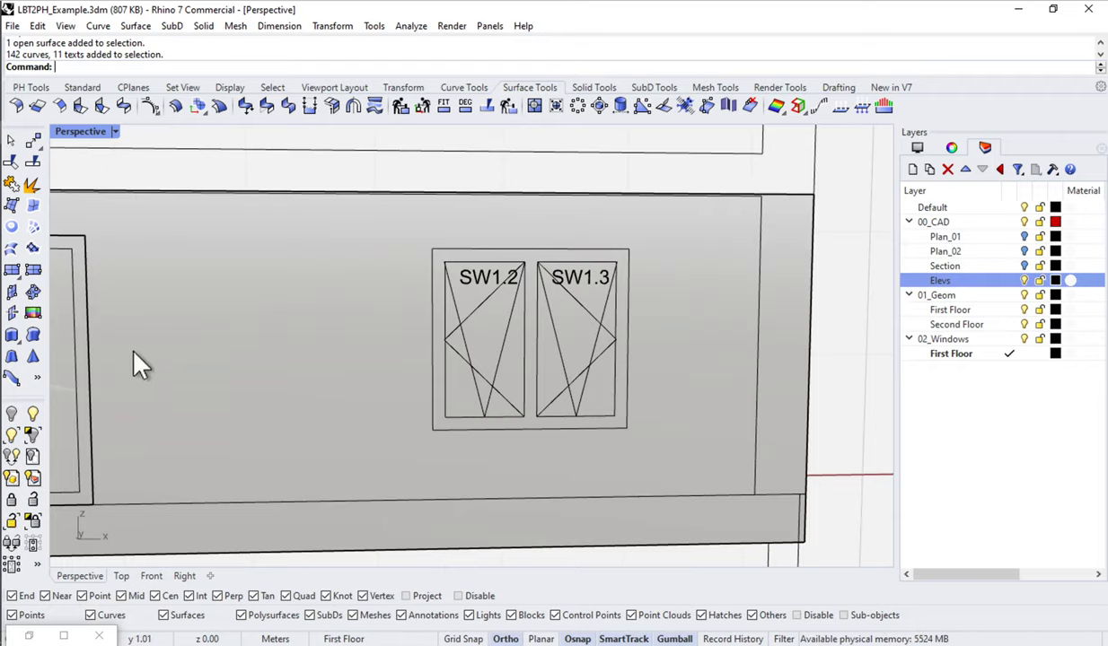
{"action": "right_click_drag", "start_coordinate": [139, 364], "coordinate": [589, 354], "text": "shift"}
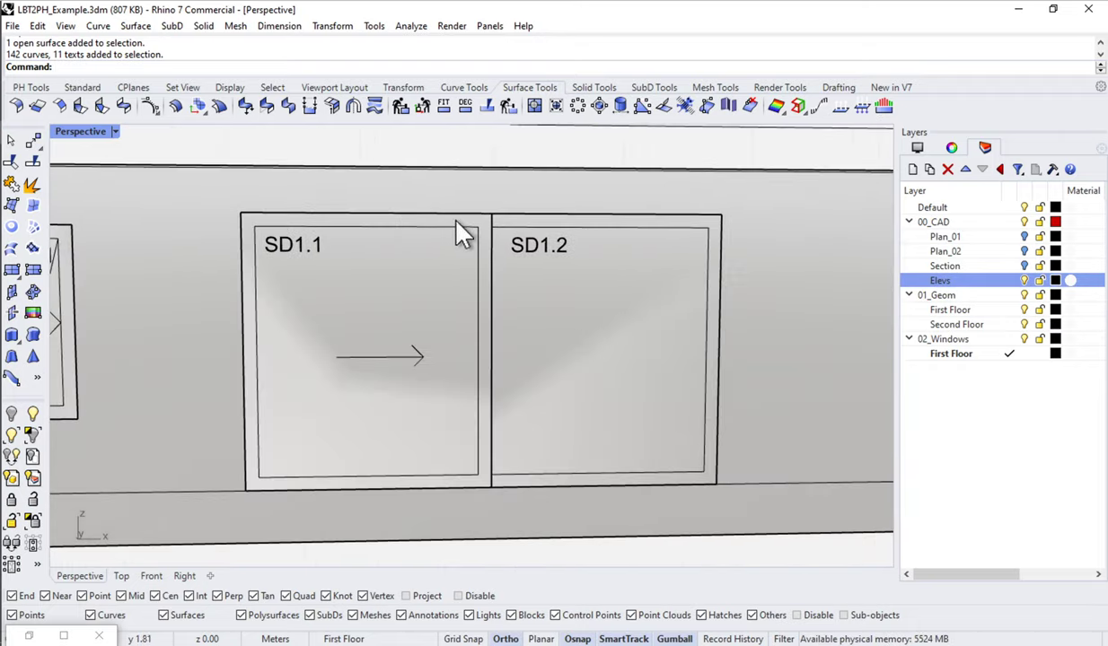
{"action": "scroll", "coordinate": [488, 236], "scroll_direction": "up", "scroll_amount": 2}
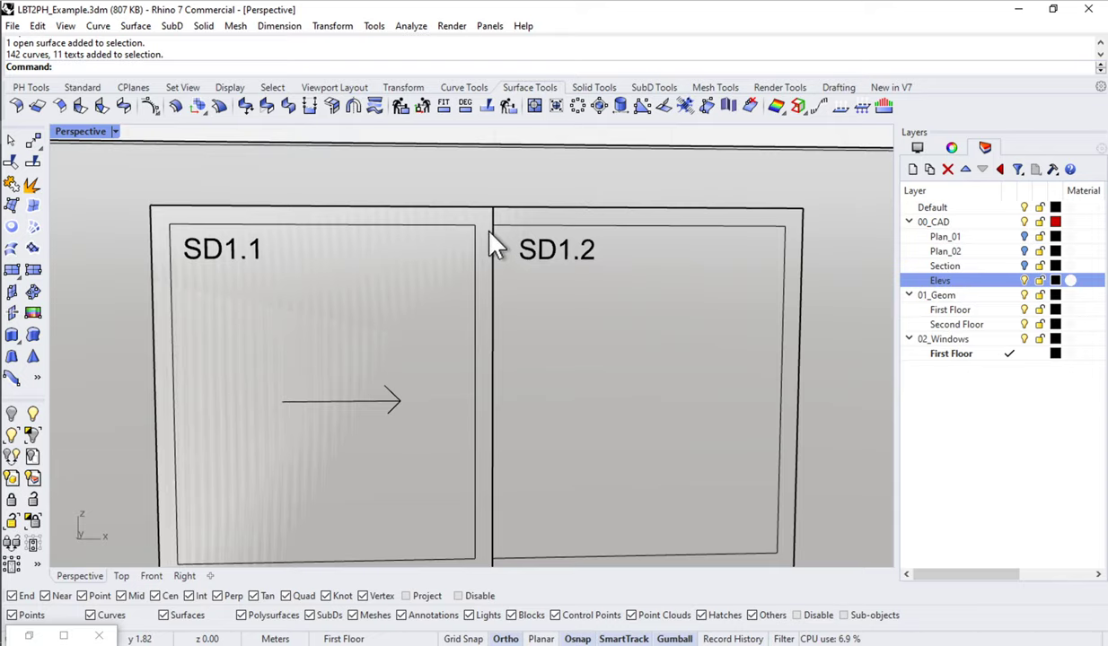
{"action": "scroll", "coordinate": [494, 228], "scroll_direction": "down", "scroll_amount": 1}
{"action": "scroll", "coordinate": [493, 225], "scroll_direction": "up", "scroll_amount": 3}
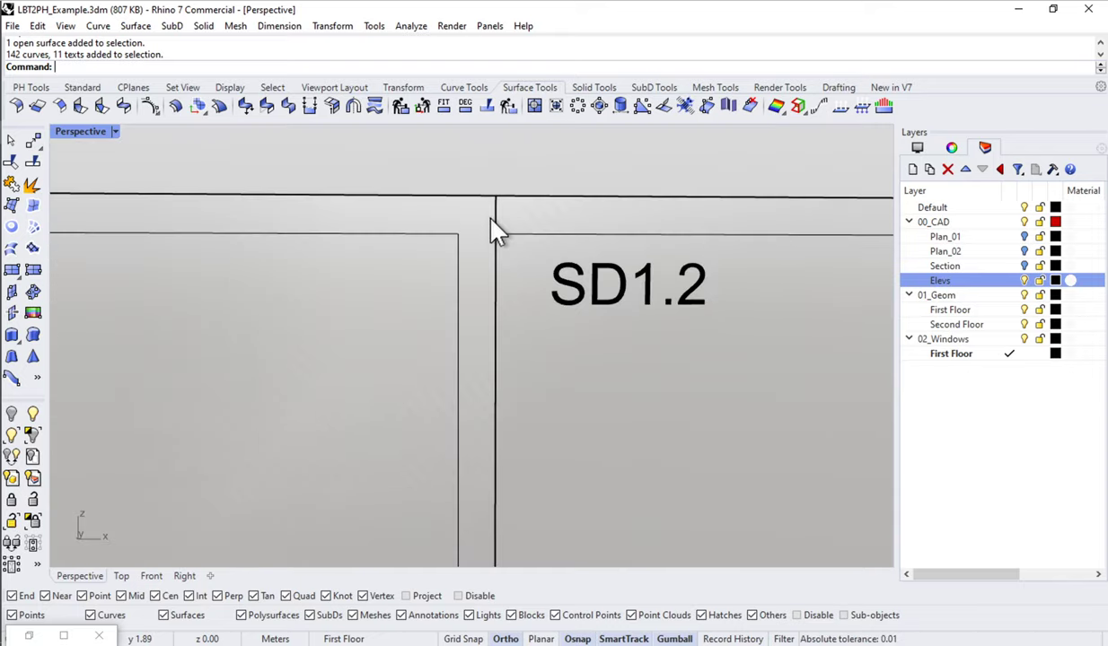
Draw a trial vertical line down the middle of the frame strip between SD1.1 and SD1.2, and delete it.
{"action": "type", "text": "l"}
{"action": "key", "text": "Return"}
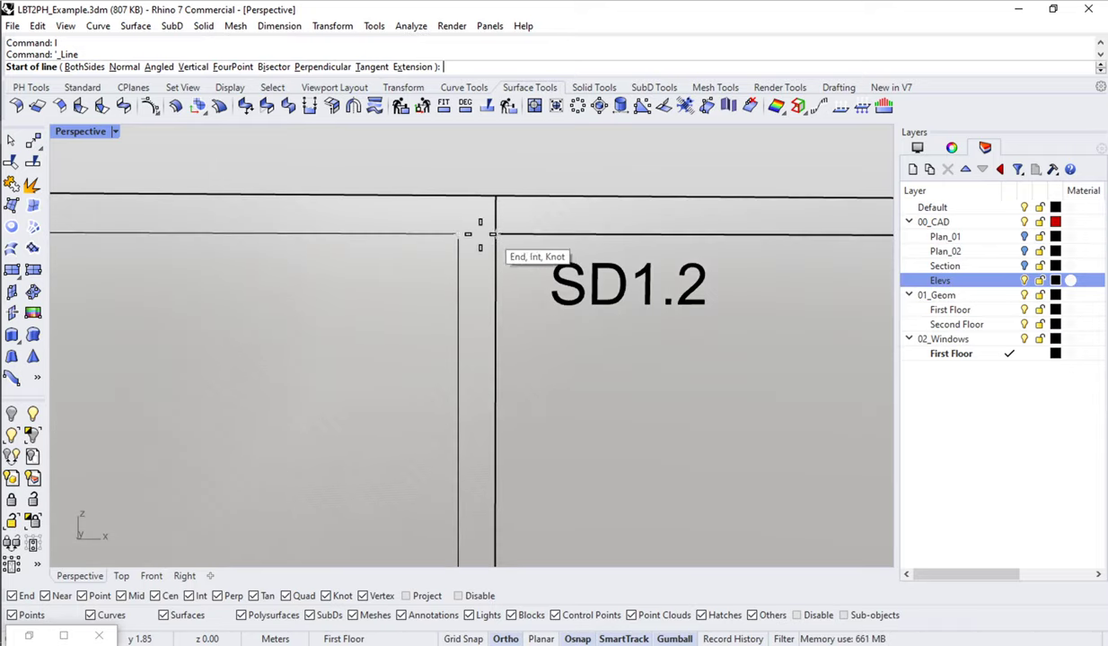
{"action": "left_click", "coordinate": [475, 233]}
{"action": "scroll", "coordinate": [477, 226], "scroll_direction": "down", "scroll_amount": 3}
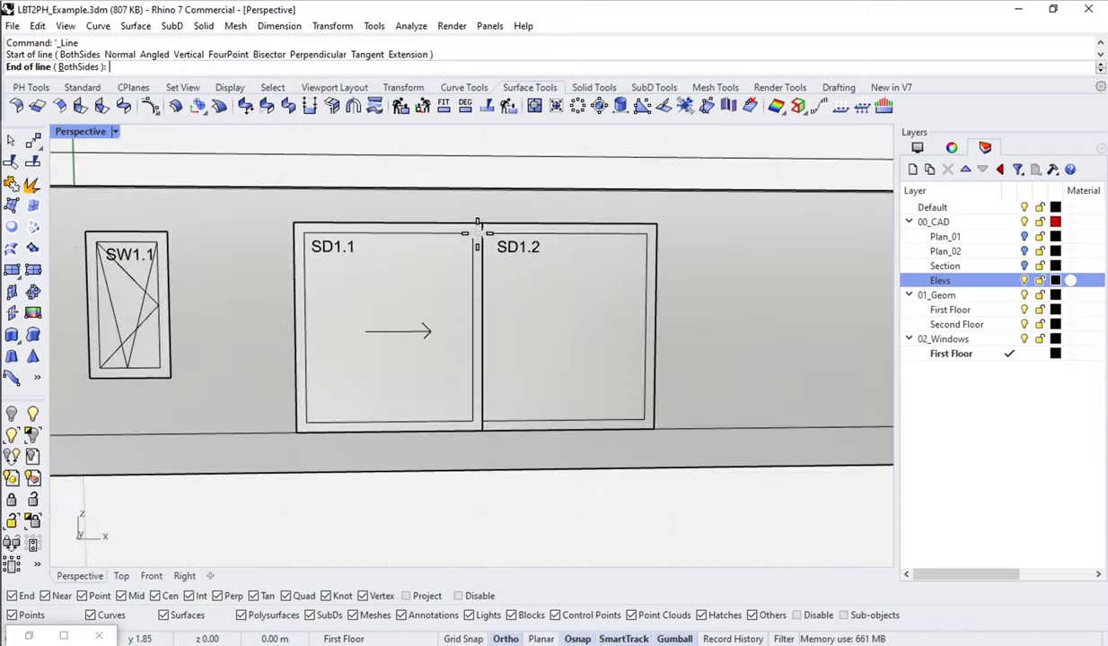
{"action": "scroll", "coordinate": [476, 515], "scroll_direction": "up", "scroll_amount": 2}
{"action": "left_click", "coordinate": [476, 517]}
{"action": "scroll", "coordinate": [475, 525], "scroll_direction": "down", "scroll_amount": 2}
{"action": "left_click", "coordinate": [474, 507]}
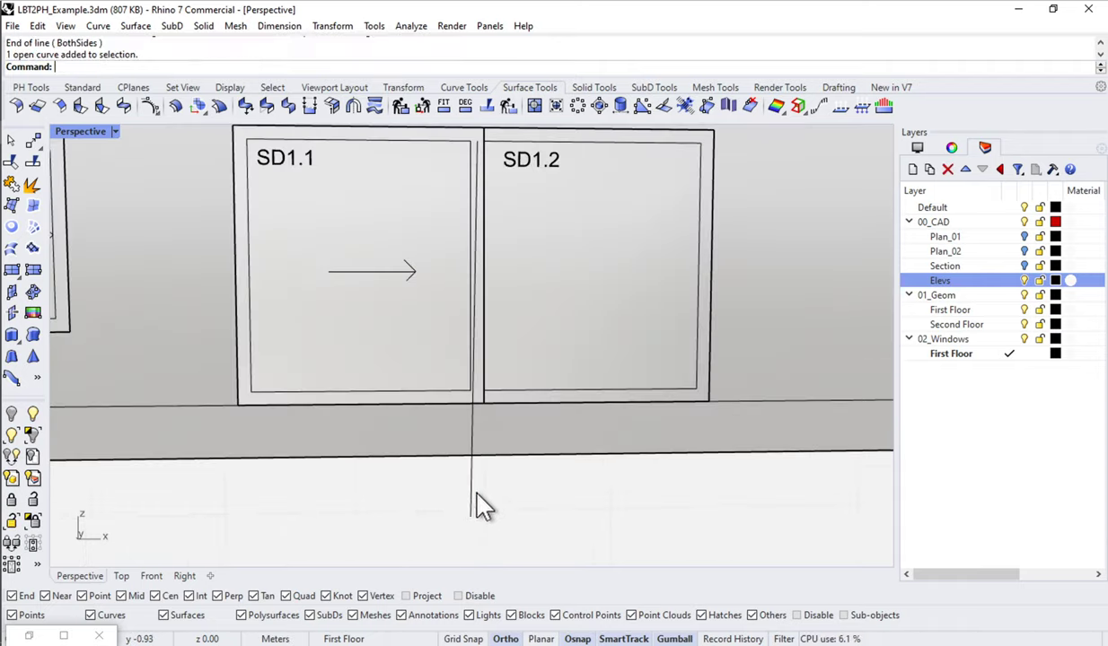
{"action": "key", "text": "Delete"}
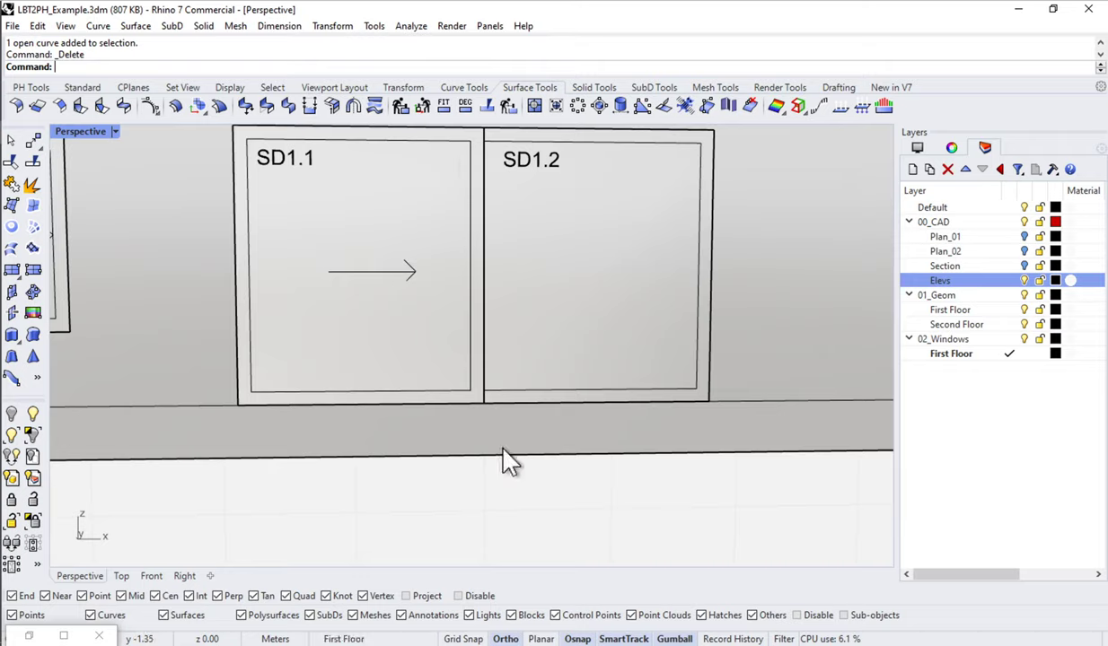
Delete the plane surfaces over door panels SD1.1 and SD1.2.
{"action": "left_click", "coordinate": [483, 379]}
{"action": "key", "text": "Return"}
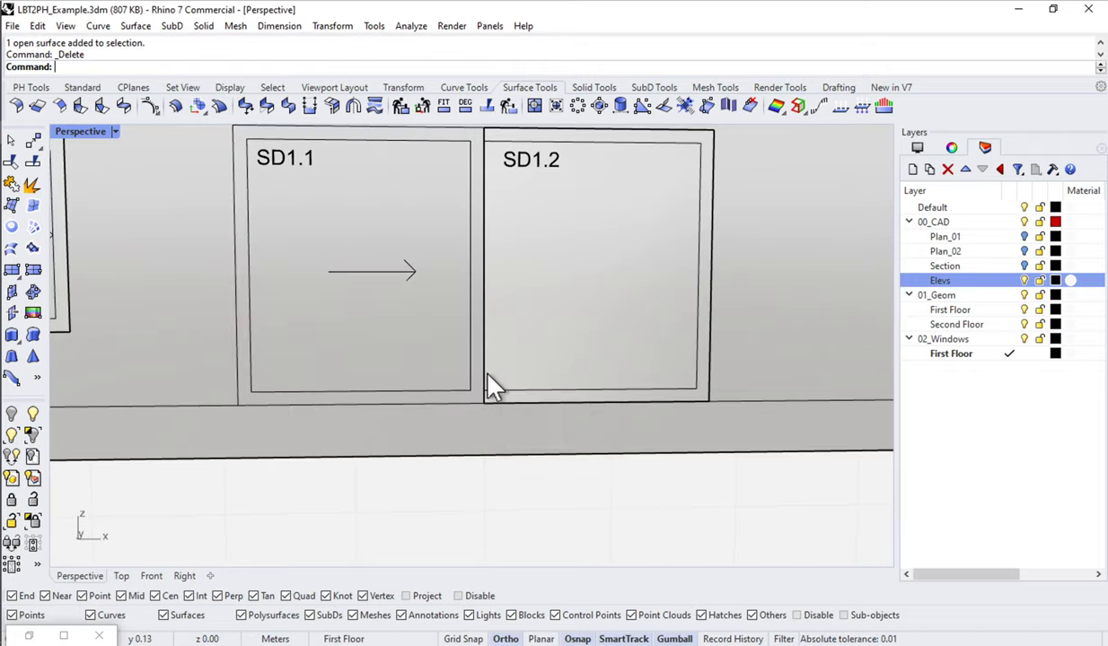
{"action": "left_click", "coordinate": [497, 406]}
{"action": "left_click", "coordinate": [491, 409]}
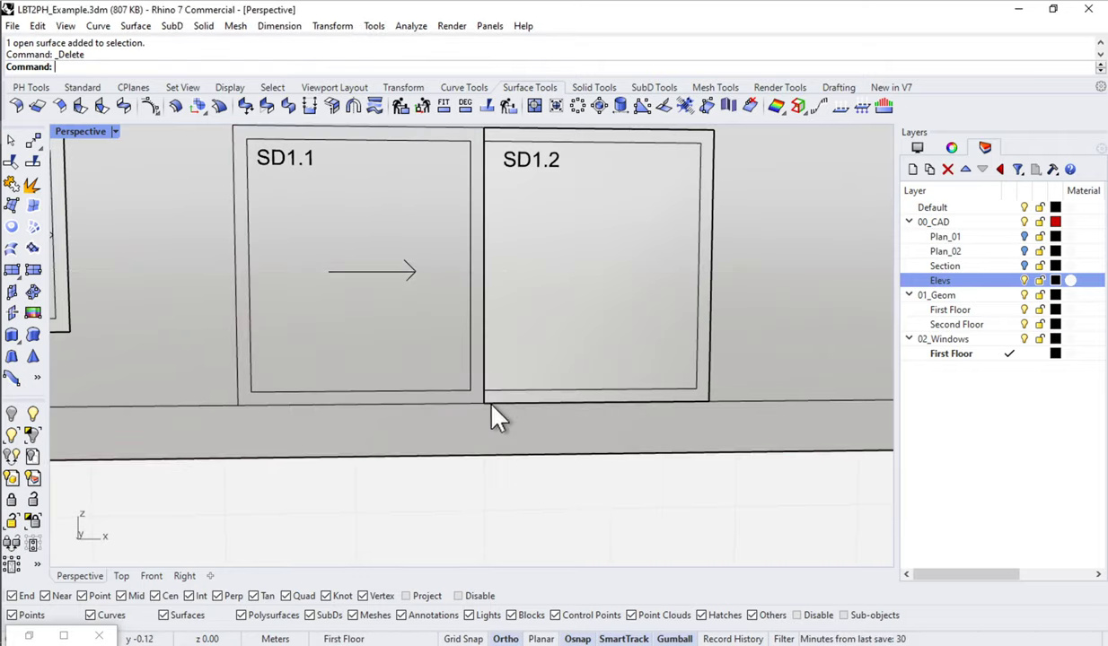
{"action": "left_click", "coordinate": [491, 404]}
{"action": "key", "text": "Escape"}
{"action": "scroll", "coordinate": [512, 325], "scroll_direction": "up", "scroll_amount": 3}
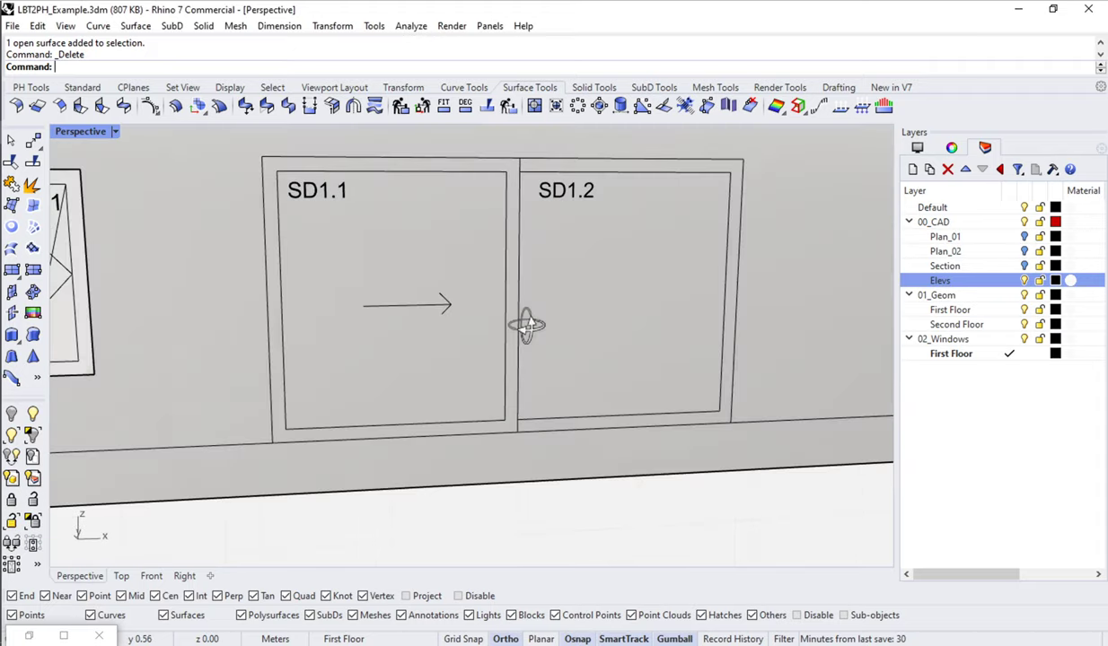
{"action": "left_click", "coordinate": [11, 269]}
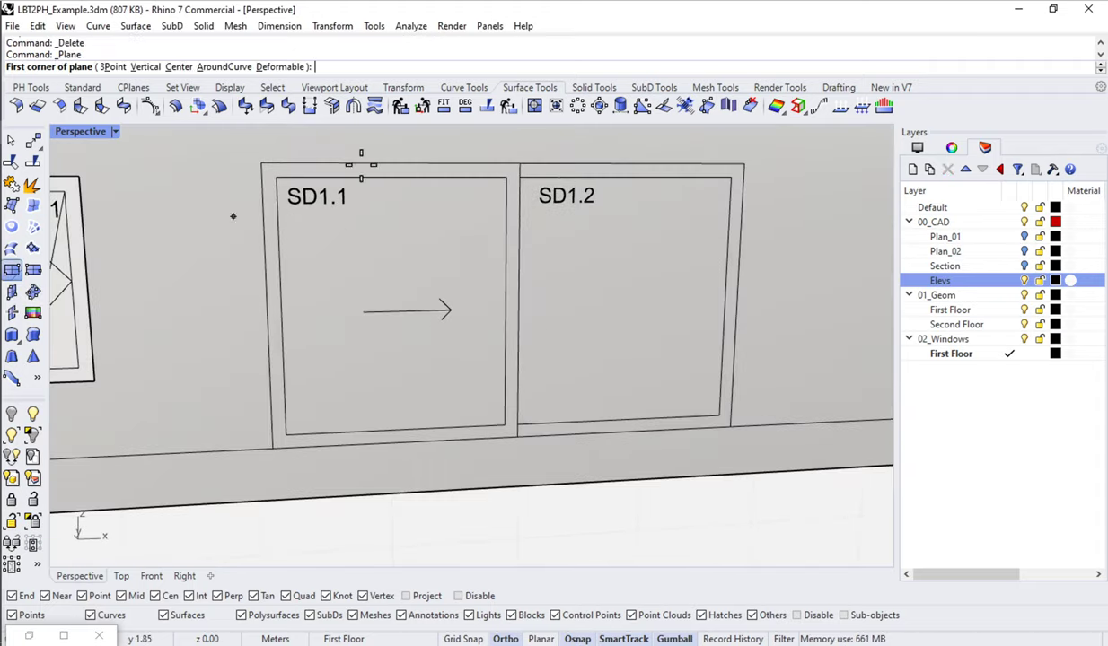
{"action": "left_click", "coordinate": [262, 162]}
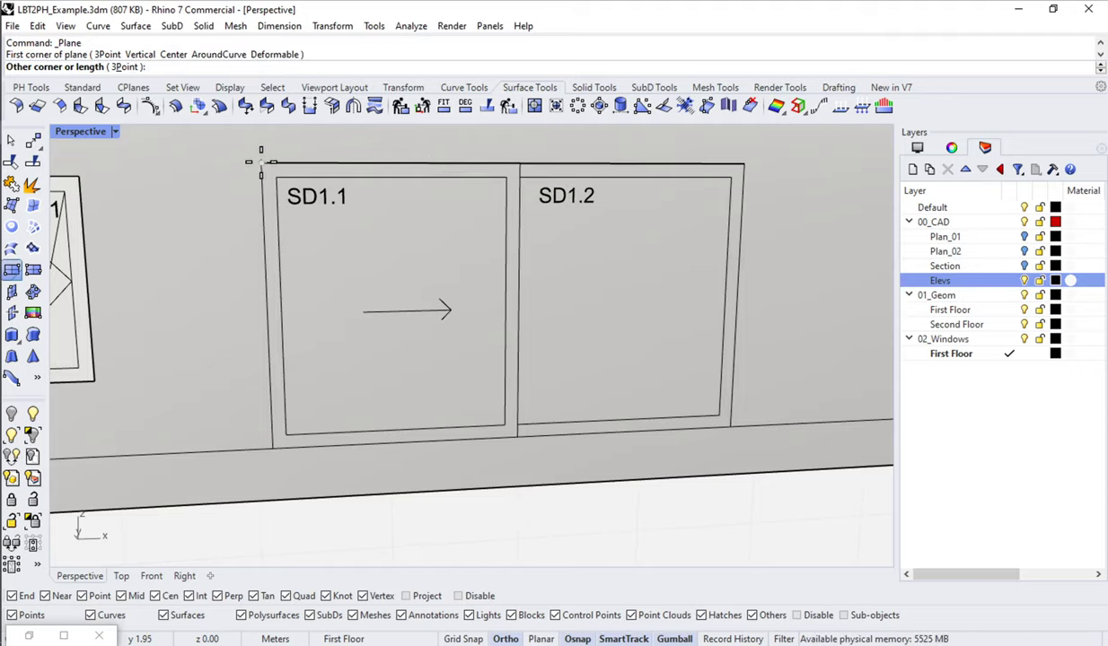
{"action": "key", "text": "Escape"}
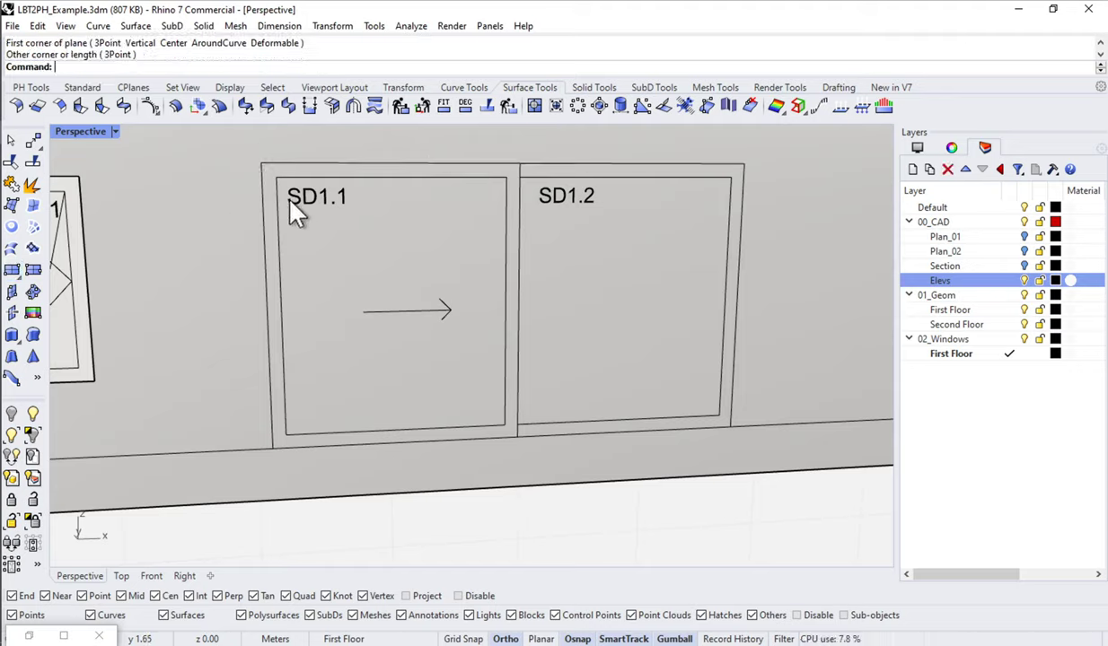
Draw a plane surface over SD1.1 from its outer frame's upper-left corner to the bottom midpoint of the strip between the two panels.
{"action": "left_click", "coordinate": [13, 270]}
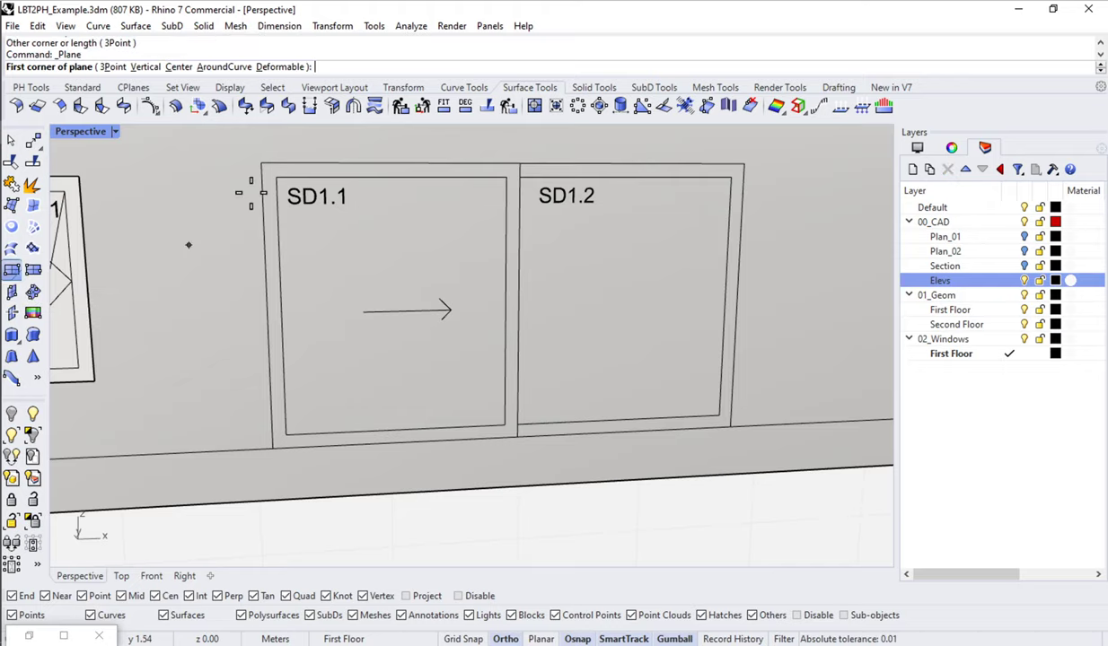
{"action": "left_click", "coordinate": [261, 163]}
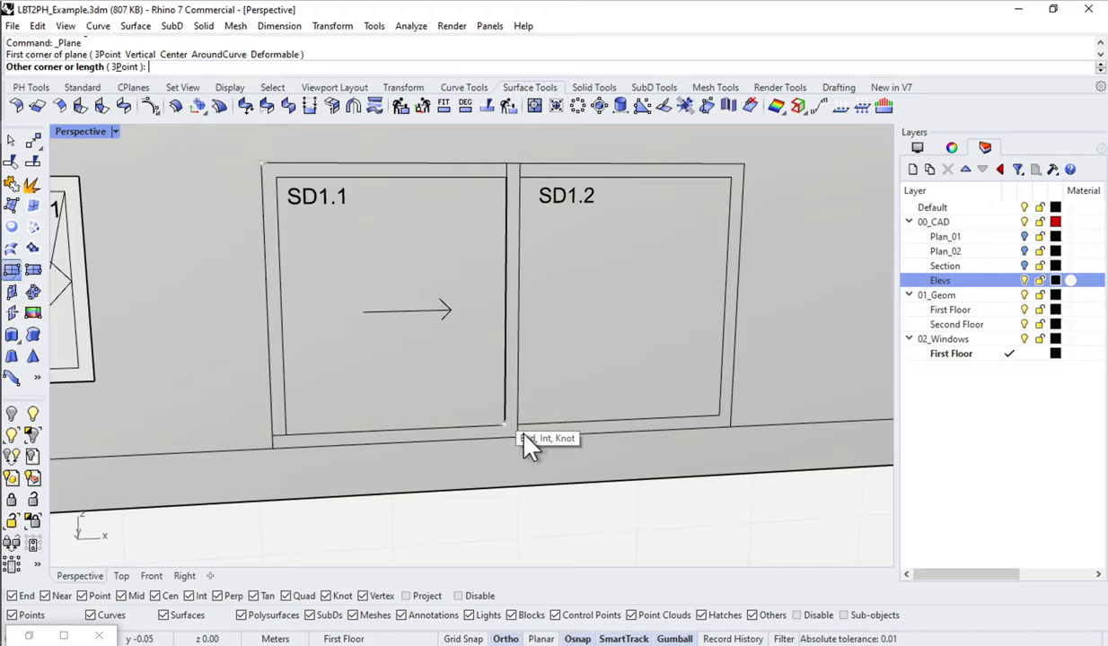
{"action": "scroll", "coordinate": [510, 436], "scroll_direction": "up", "scroll_amount": 5}
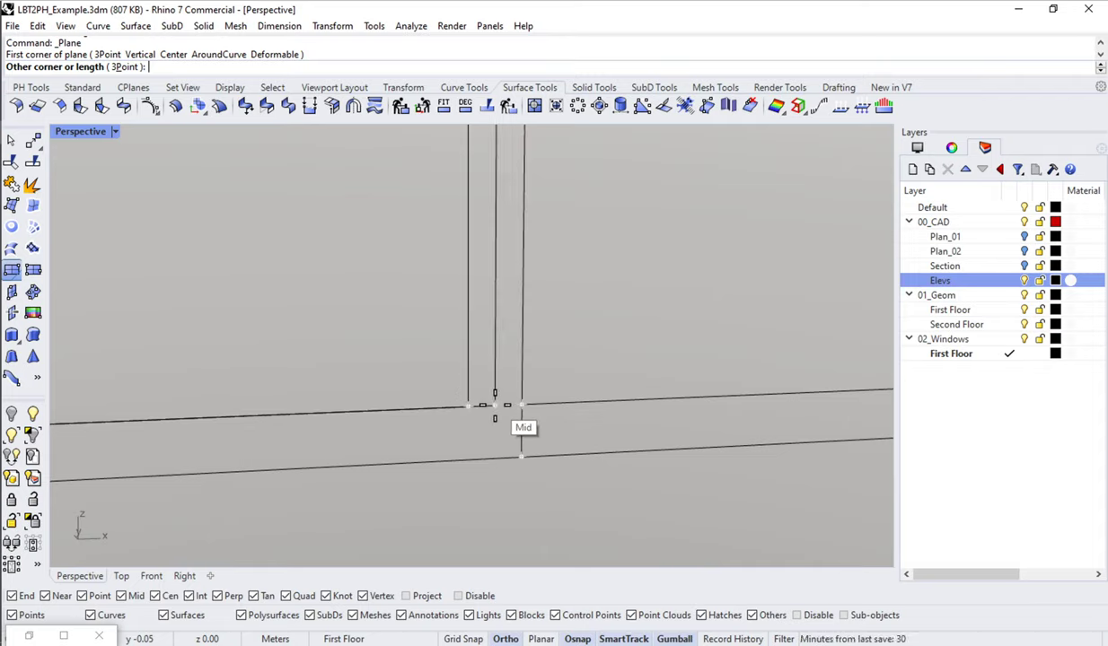
{"action": "left_click", "coordinate": [494, 406]}
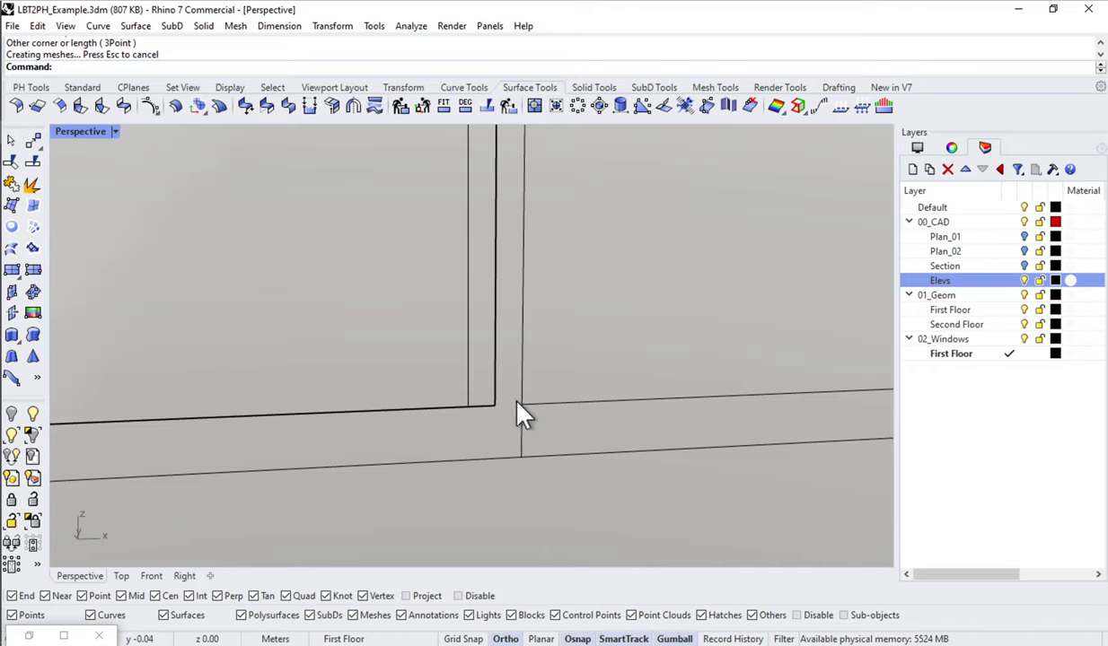
Scale the SD1.1 plane in one direction from its upper-left corner so its bottom edge meets the bottom of the outer frame.
{"action": "left_click", "coordinate": [485, 409]}
{"action": "scroll", "coordinate": [519, 450], "scroll_direction": "down", "scroll_amount": 3}
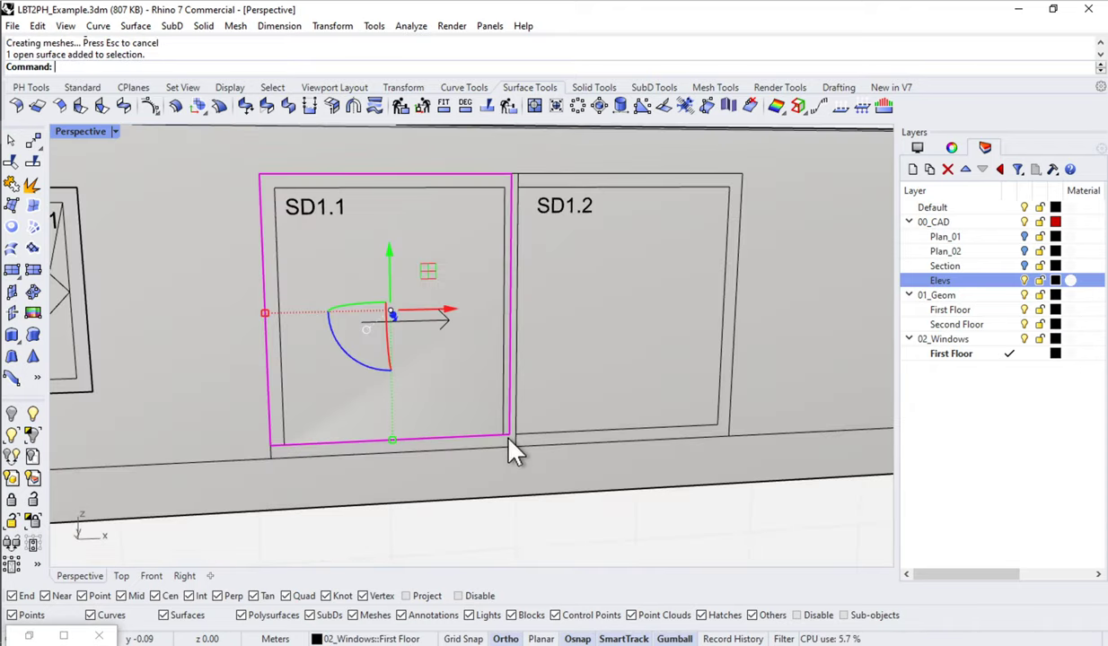
{"action": "type", "text": "sc"}
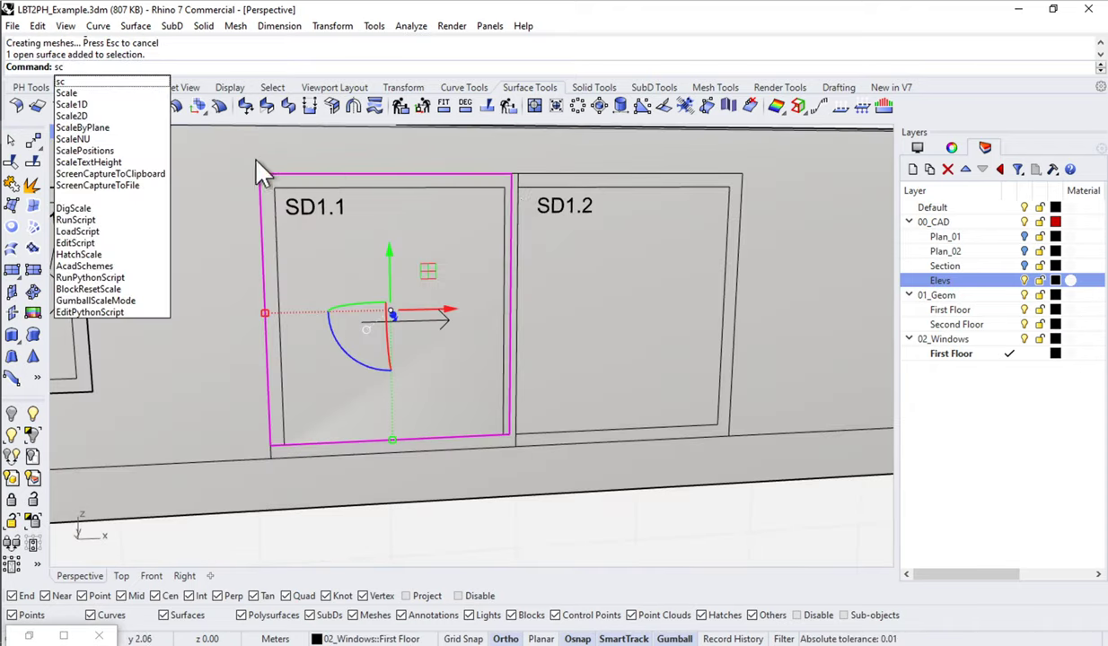
{"action": "left_click", "coordinate": [99, 105]}
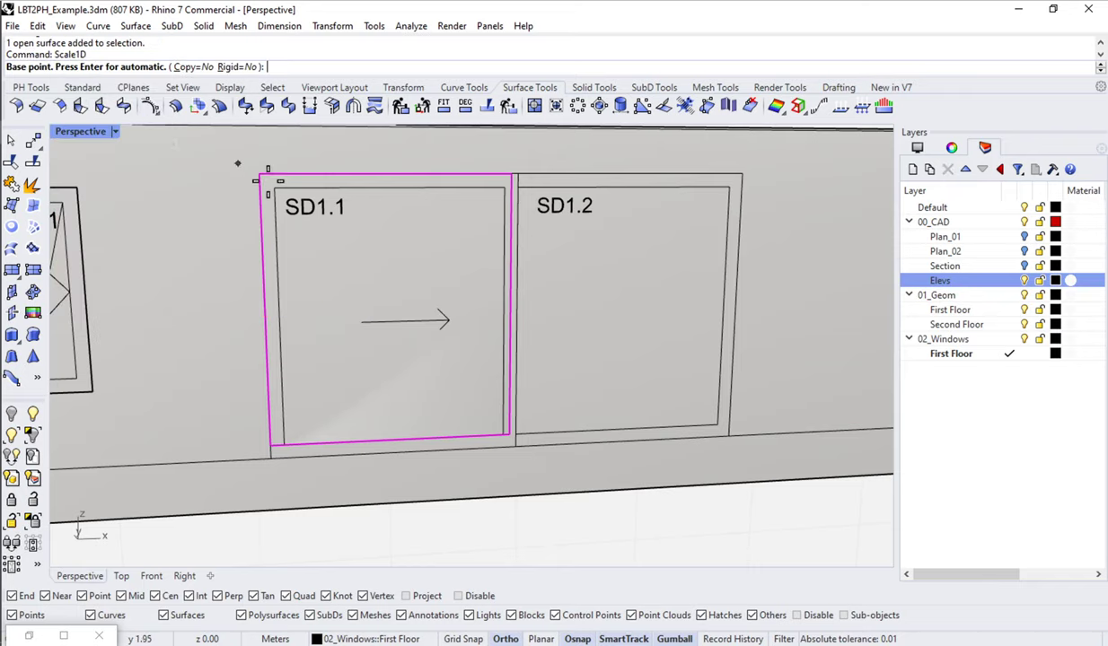
{"action": "left_click", "coordinate": [259, 174]}
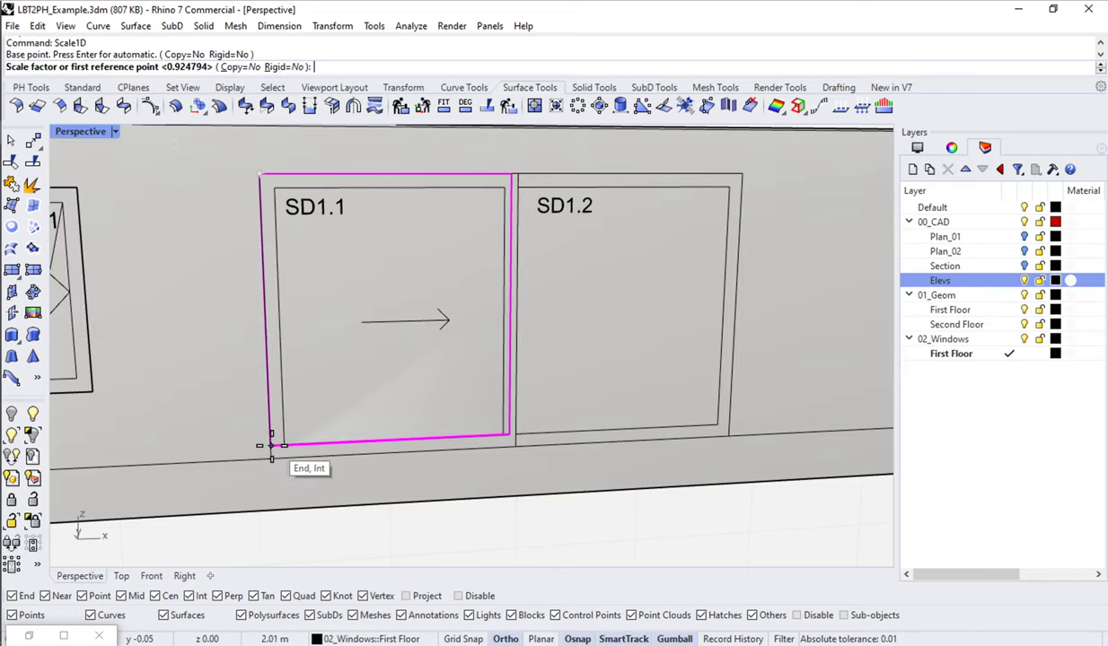
{"action": "left_click", "coordinate": [271, 444]}
{"action": "left_click", "coordinate": [270, 458]}
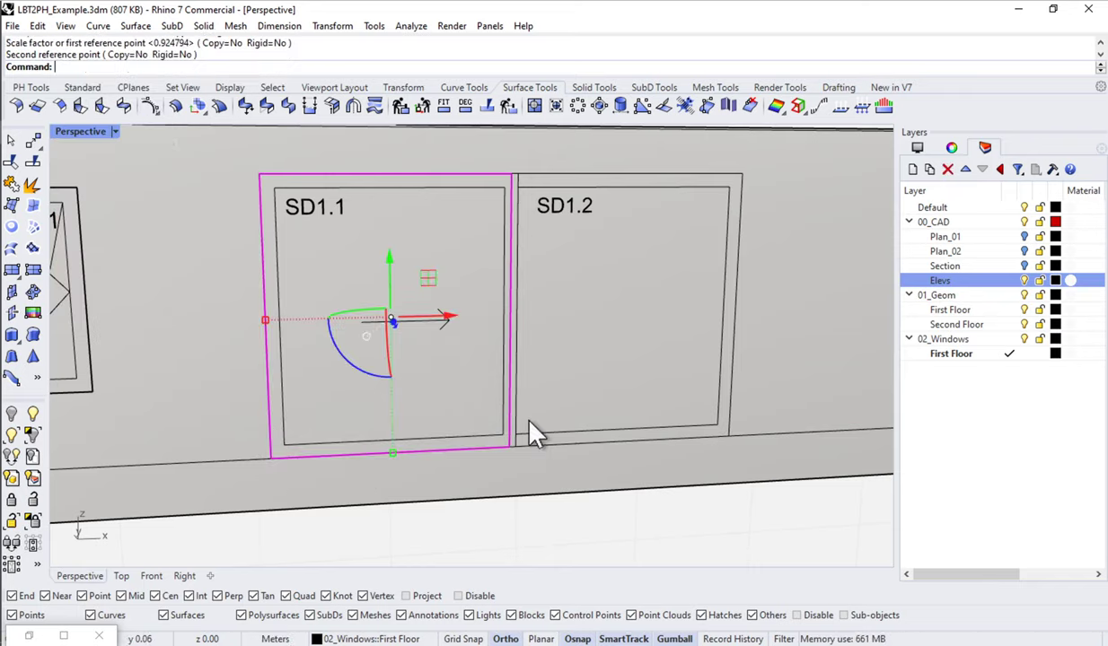
Draw a plane surface over SD1.2 from the SD1.1 plane's upper-right corner to the lower-right corner of SD1.2's outer frame.
{"action": "right_click_drag", "start_coordinate": [575, 381], "coordinate": [554, 381]}
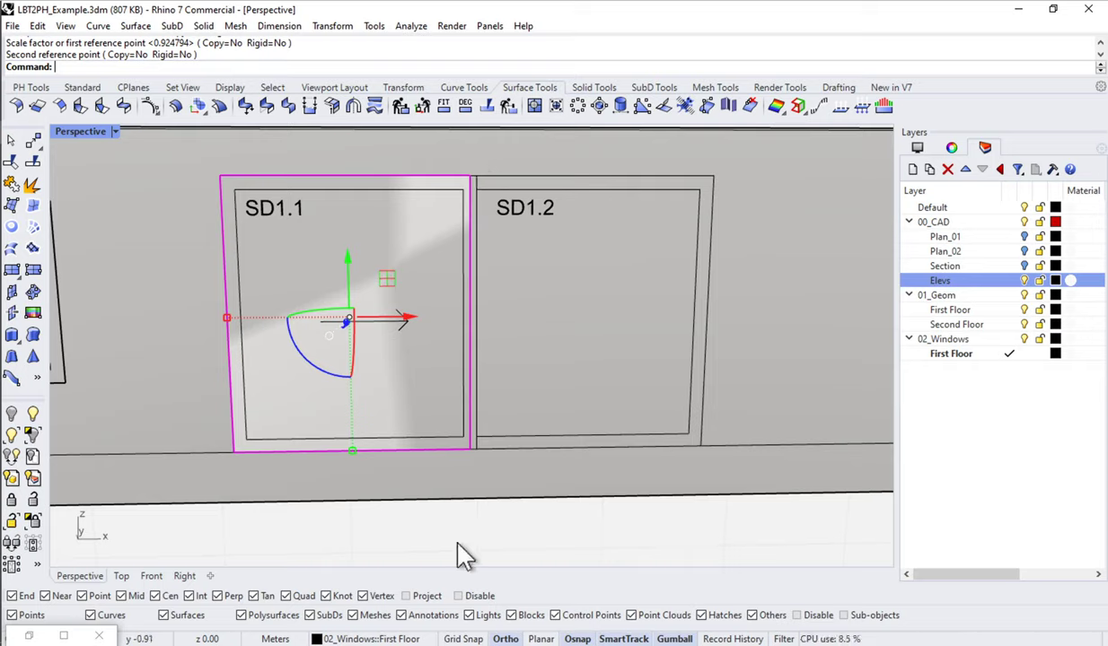
{"action": "left_click", "coordinate": [12, 269]}
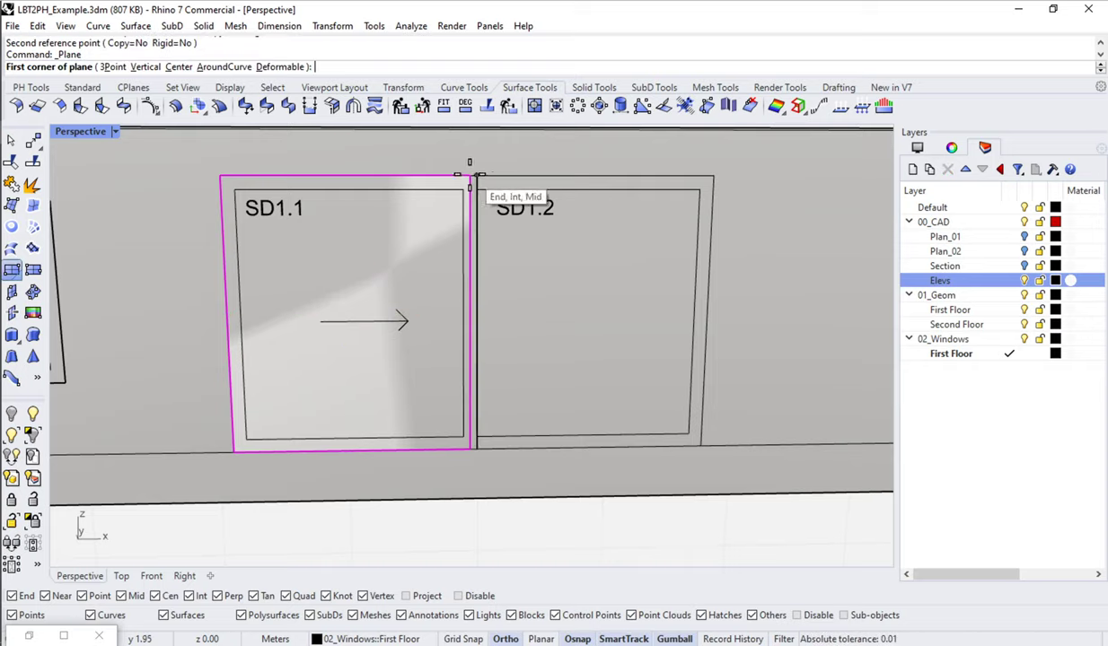
{"action": "left_click", "coordinate": [468, 175]}
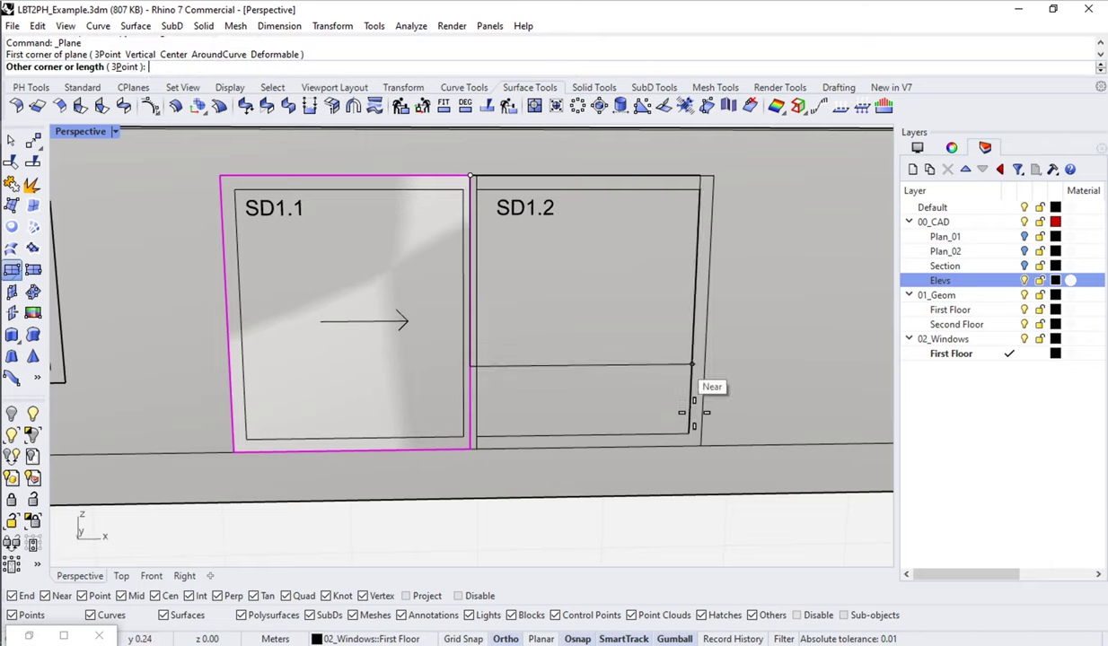
{"action": "left_click", "coordinate": [703, 447]}
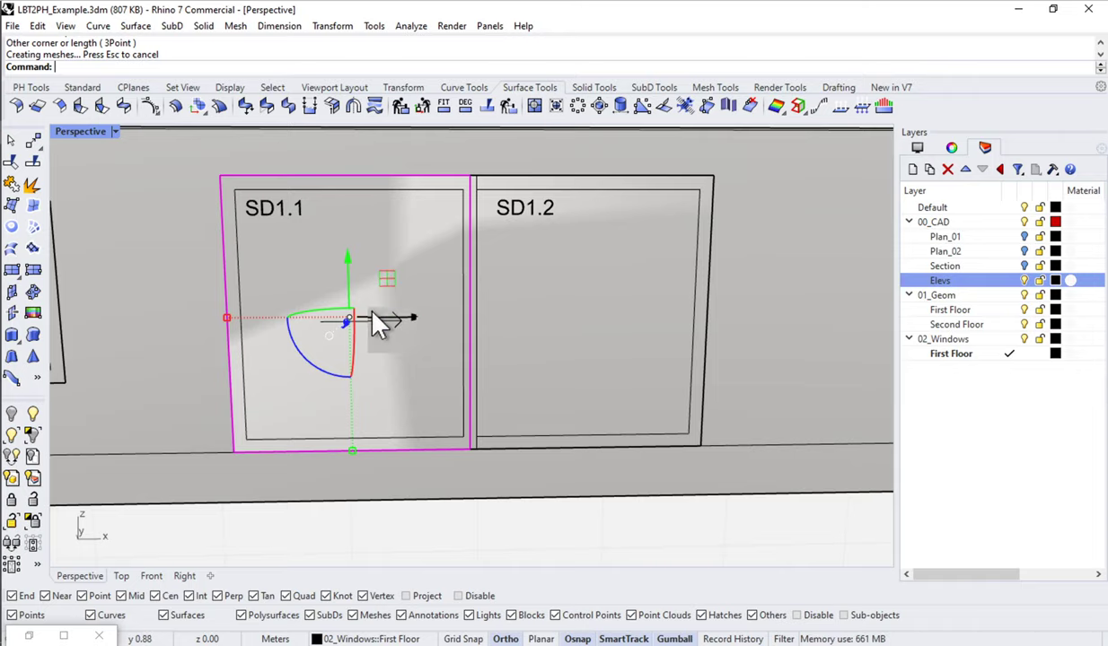
{"action": "scroll", "coordinate": [377, 324], "scroll_direction": "down", "scroll_amount": 6}
{"action": "key", "text": "Escape"}
Draw a plane surface over window SW1.2 from its outer frame's upper-left corner to the bottom midpoint between the SW1.2 and SW1.3 sashes.
{"action": "scroll", "coordinate": [754, 341], "scroll_direction": "up", "scroll_amount": 5}
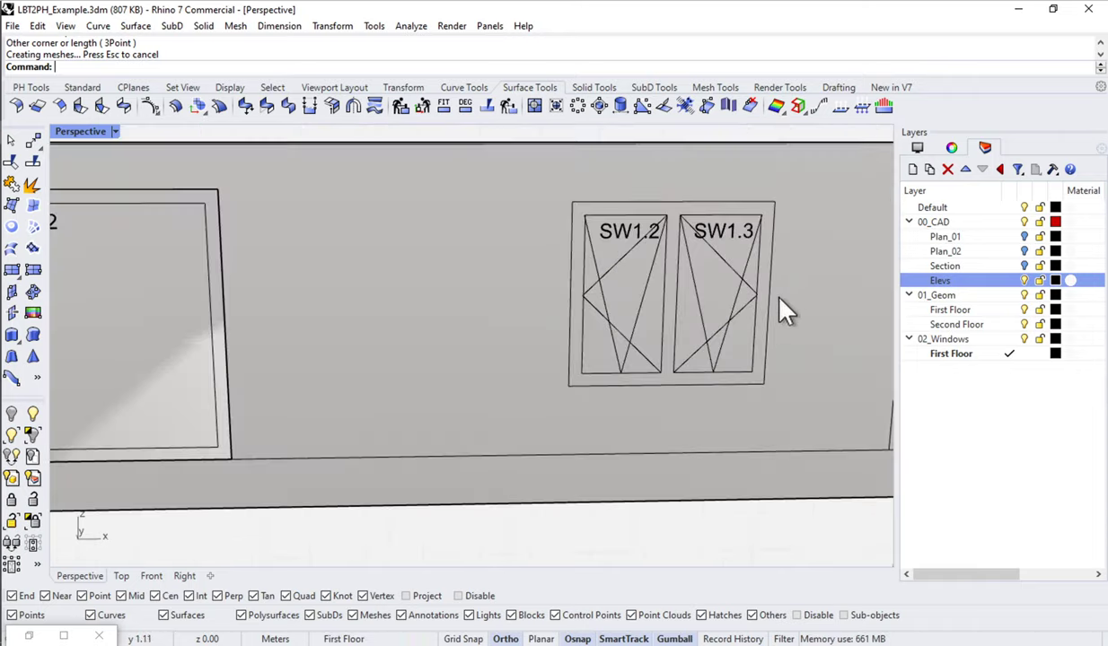
{"action": "right_click_drag", "start_coordinate": [727, 361], "coordinate": [623, 366], "text": "shift"}
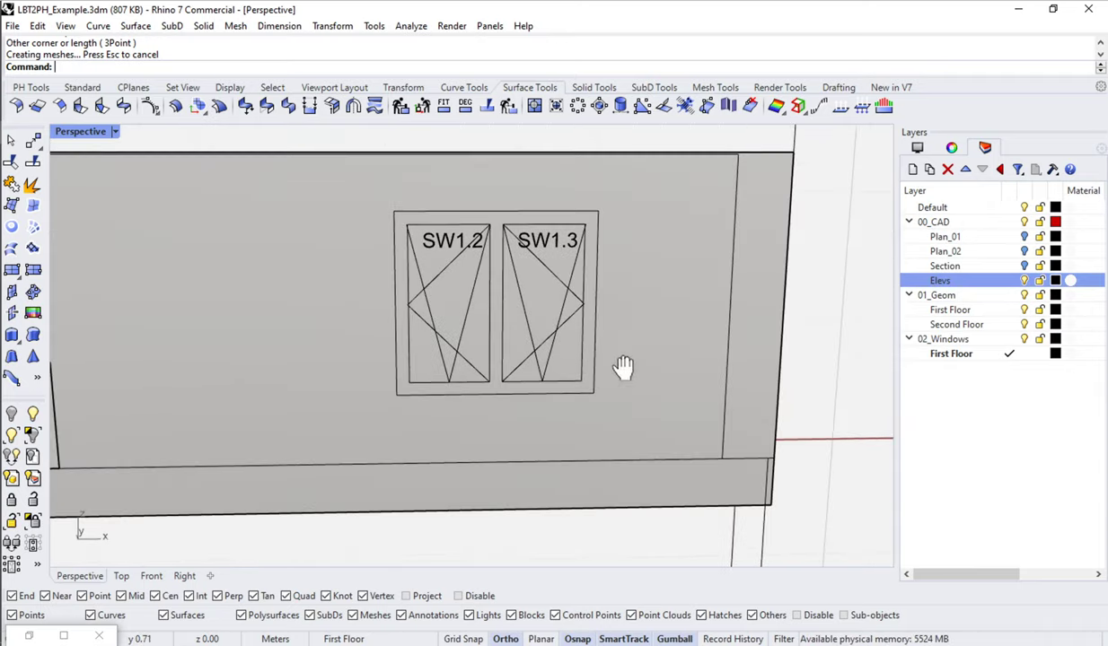
{"action": "scroll", "coordinate": [539, 341], "scroll_direction": "up", "scroll_amount": 3}
{"action": "scroll", "coordinate": [529, 346], "scroll_direction": "down", "scroll_amount": 3}
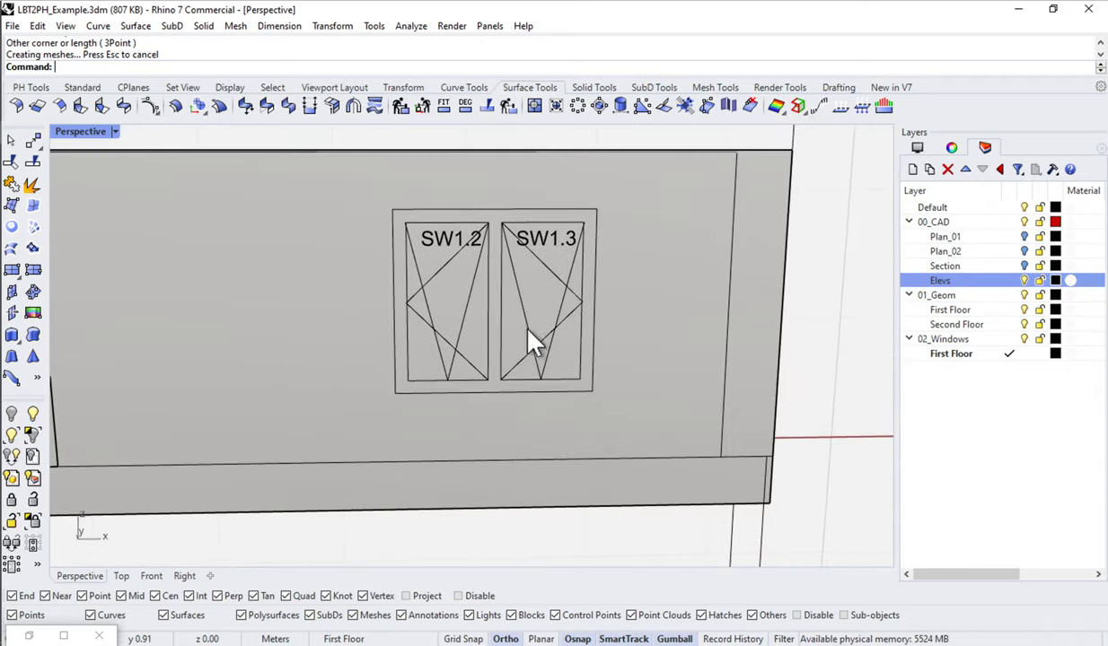
{"action": "left_click", "coordinate": [11, 269]}
{"action": "left_click", "coordinate": [394, 209]}
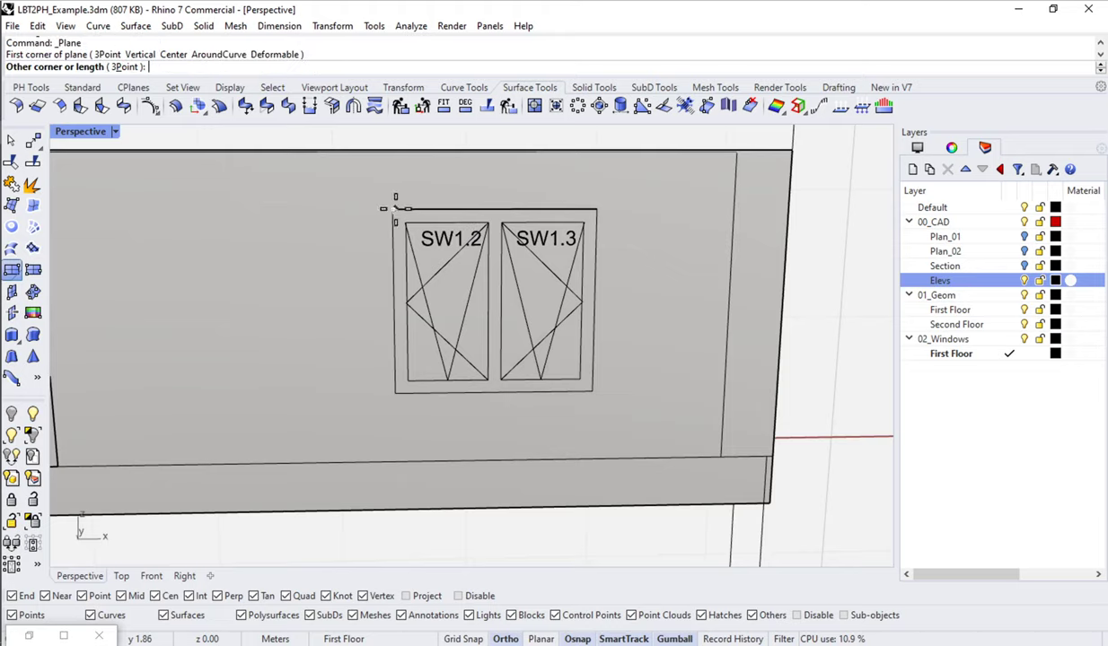
{"action": "scroll", "coordinate": [504, 388], "scroll_direction": "up", "scroll_amount": 6}
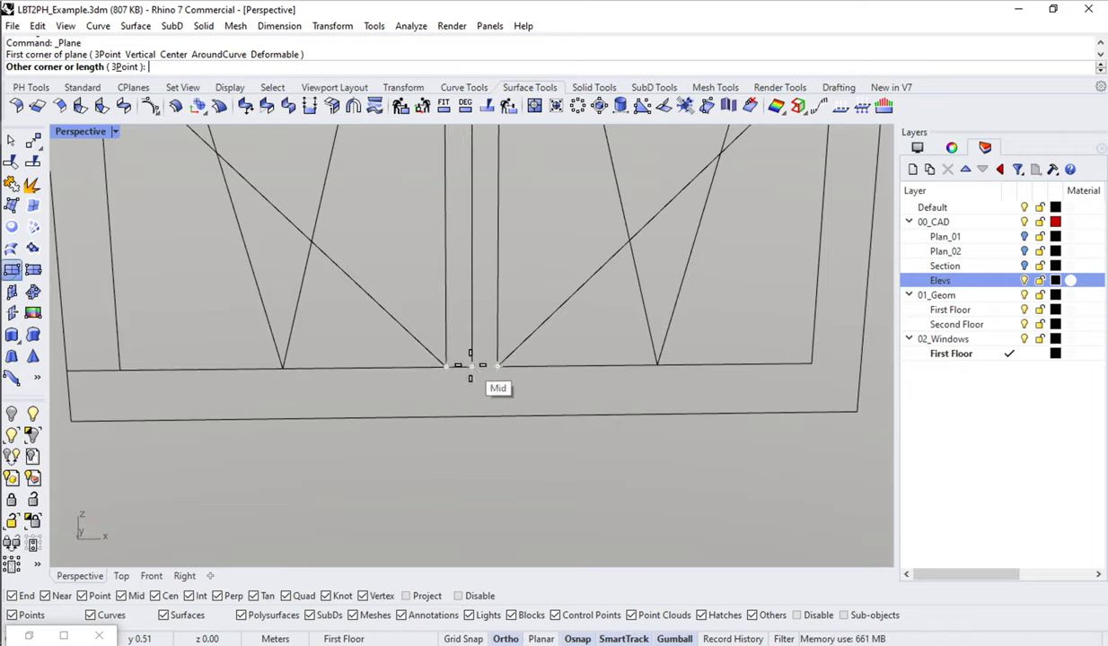
{"action": "left_click", "coordinate": [469, 365]}
Scale the SW1.2 plane in one direction from its upper-left corner so its bottom edge meets the bottom of the outer frame.
{"action": "left_click", "coordinate": [473, 343]}
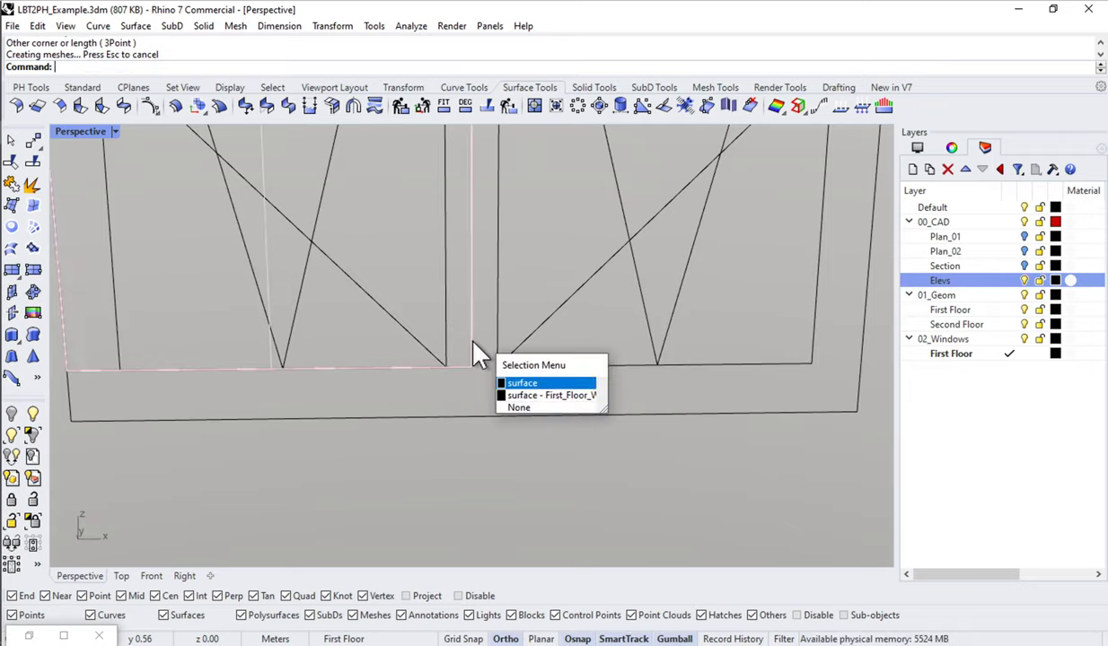
{"action": "key", "text": "Return"}
{"action": "scroll", "coordinate": [476, 353], "scroll_direction": "down", "scroll_amount": 5}
{"action": "type", "text": "sc"}
{"action": "key", "text": "Return"}
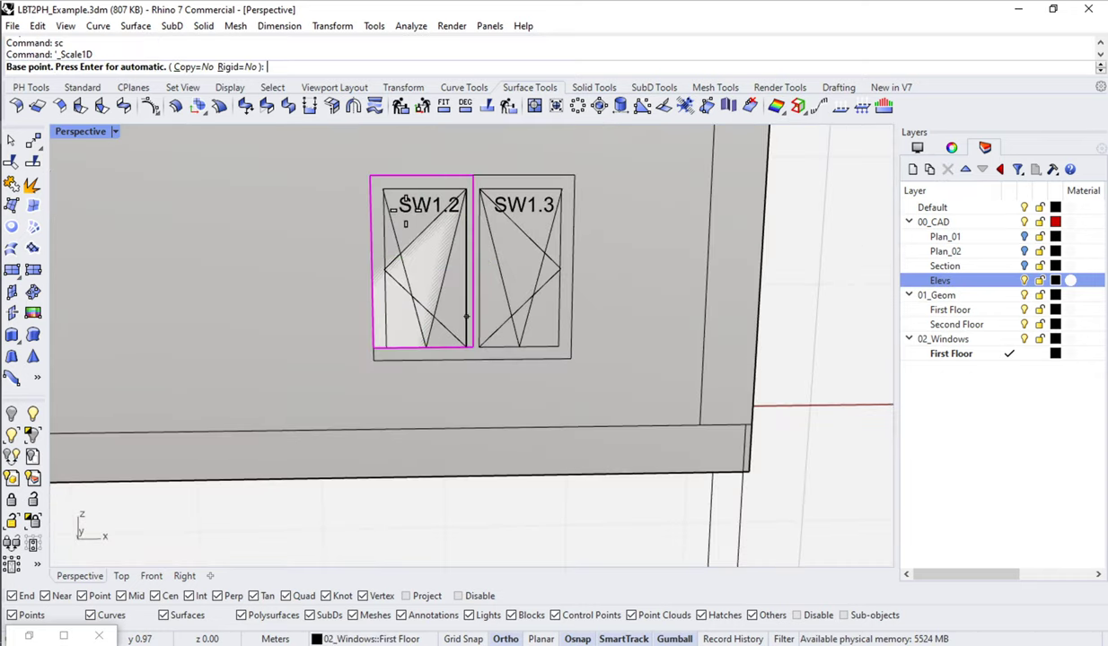
{"action": "left_click", "coordinate": [370, 176]}
{"action": "left_click", "coordinate": [371, 348]}
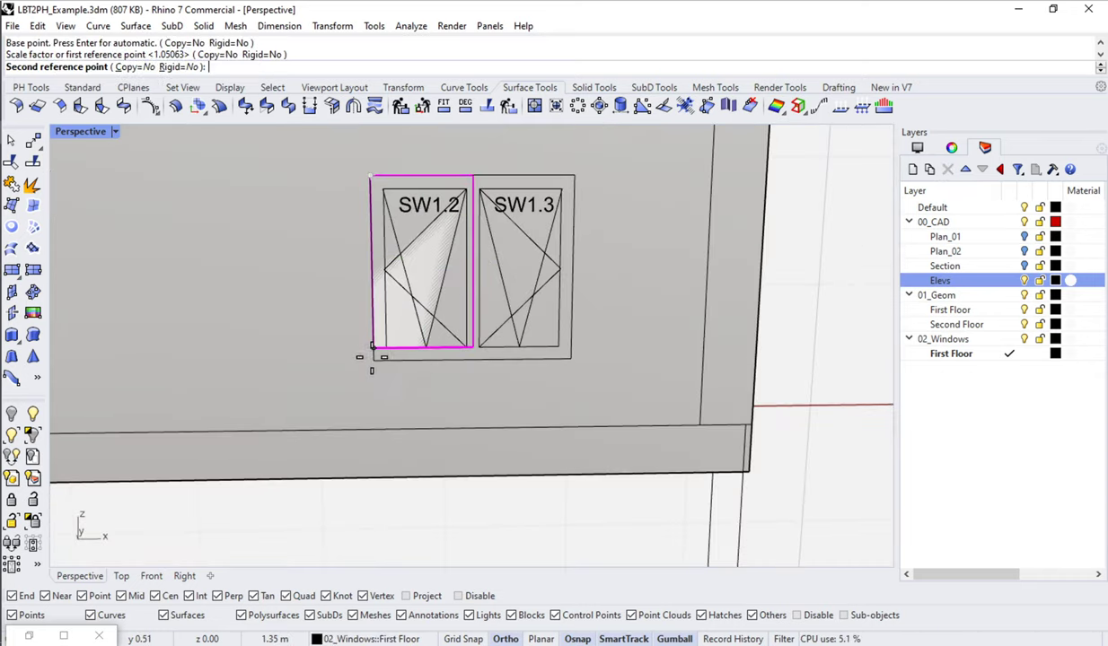
{"action": "left_click", "coordinate": [372, 359]}
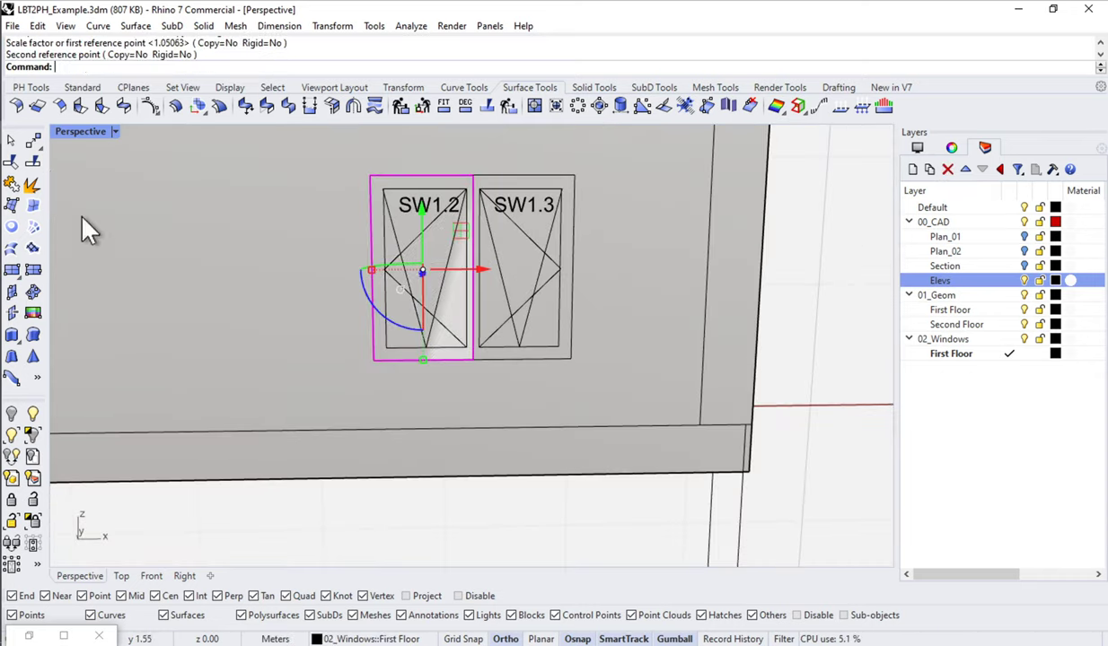
Draw a plane surface over SW1.3 from the SW1.2 plane's upper-right corner to the lower-right corner of the outer frame.
{"action": "left_click", "coordinate": [12, 270]}
{"action": "left_click", "coordinate": [473, 176]}
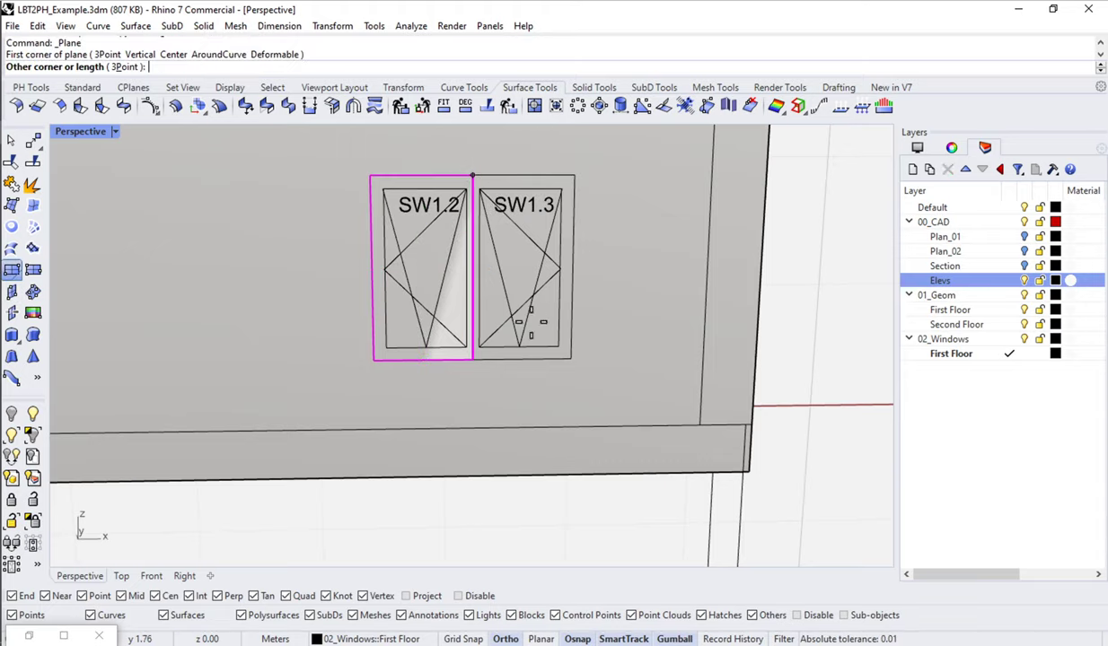
{"action": "left_click", "coordinate": [571, 357]}
{"action": "scroll", "coordinate": [523, 261], "scroll_direction": "down", "scroll_amount": 5}
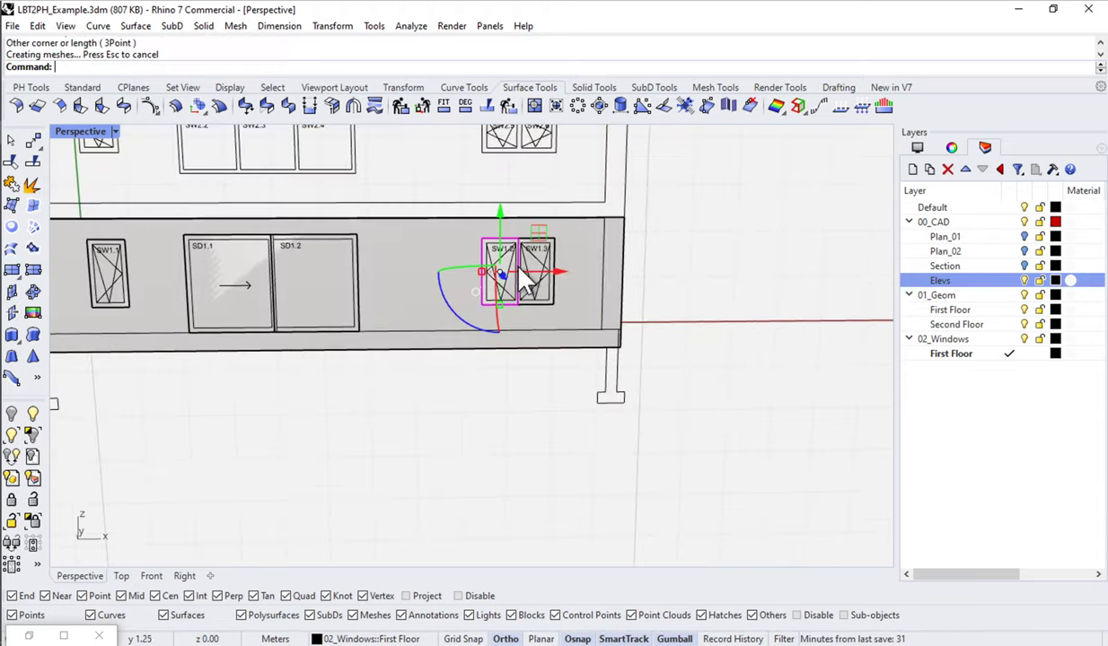
{"action": "right_click_drag", "start_coordinate": [521, 268], "coordinate": [539, 309]}
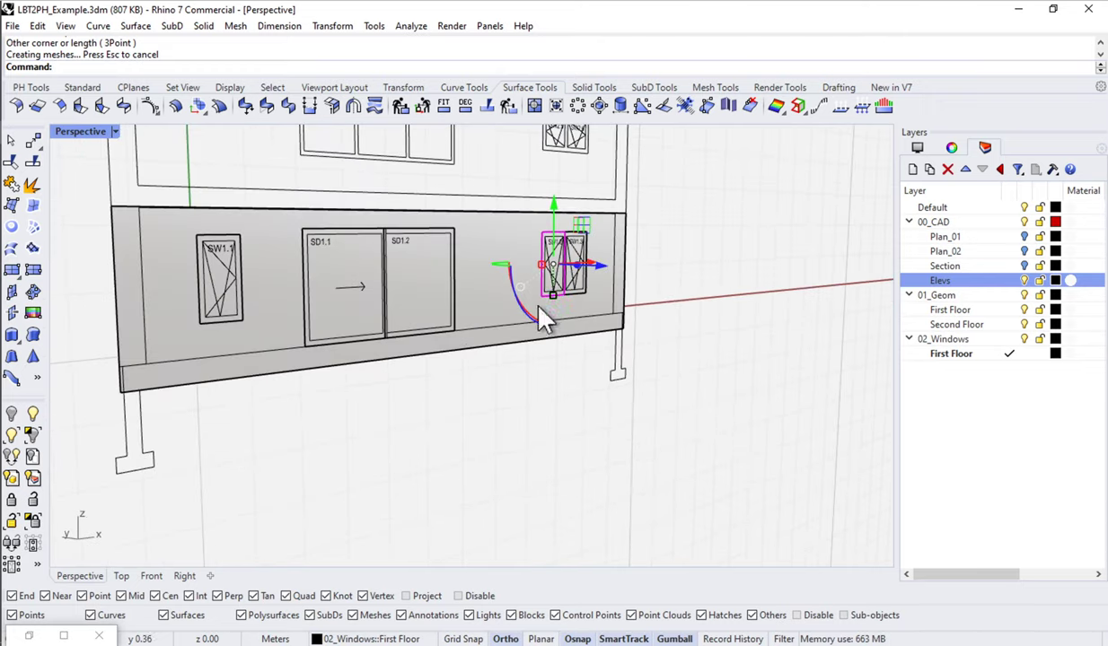
{"action": "left_click", "coordinate": [673, 350]}
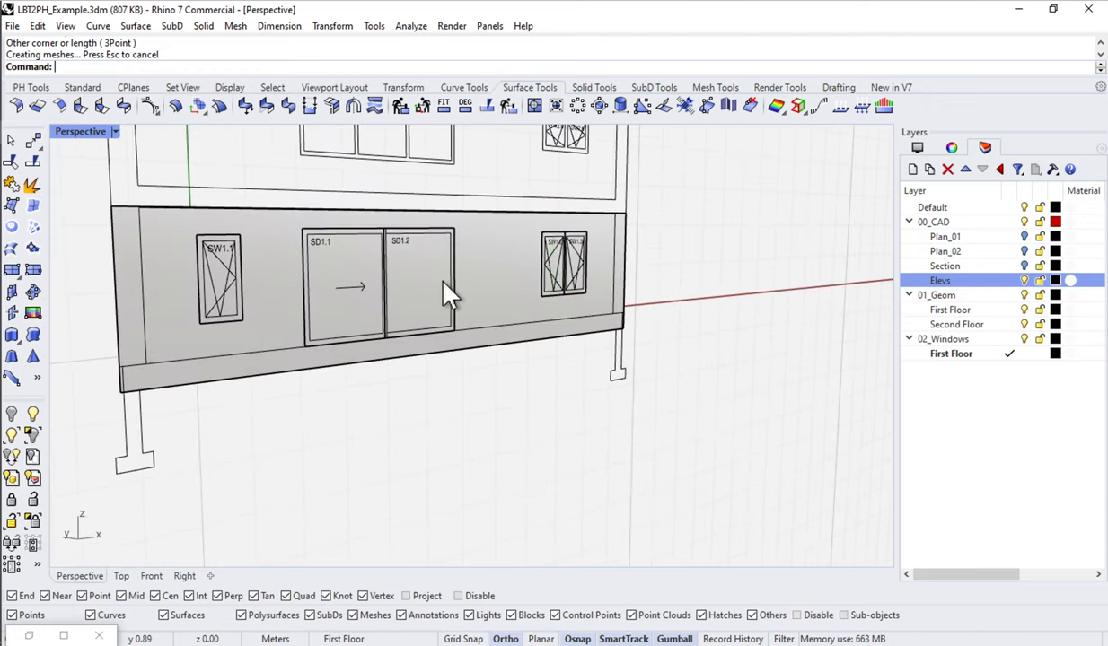
Reset the construction plane to World Top.
{"action": "left_click", "coordinate": [131, 87]}
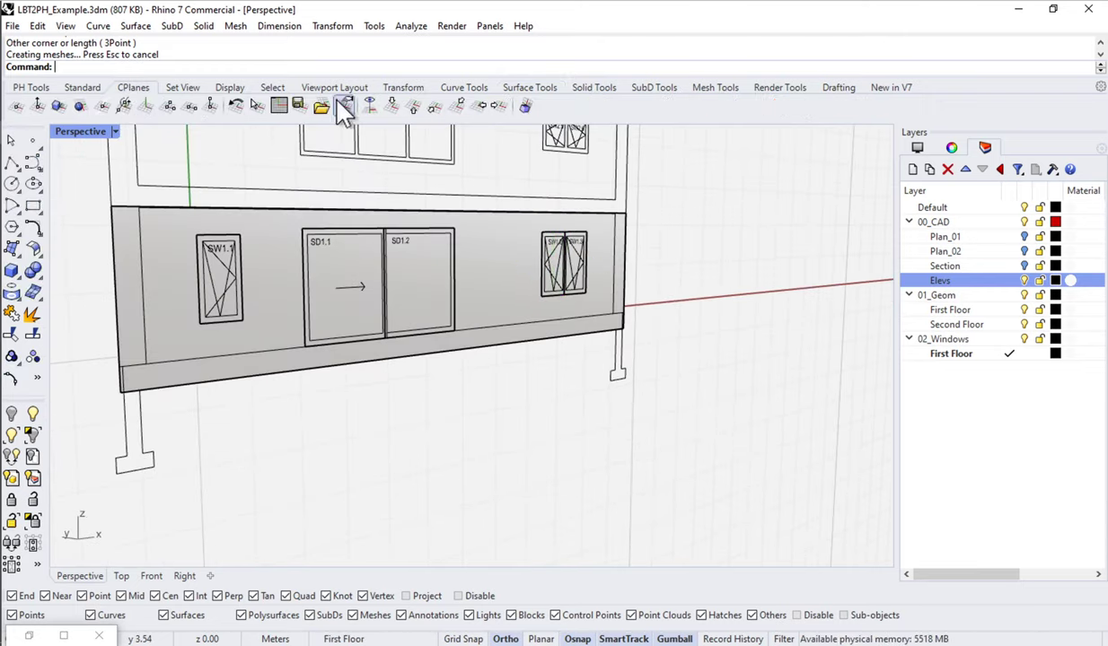
{"action": "left_click", "coordinate": [392, 106]}
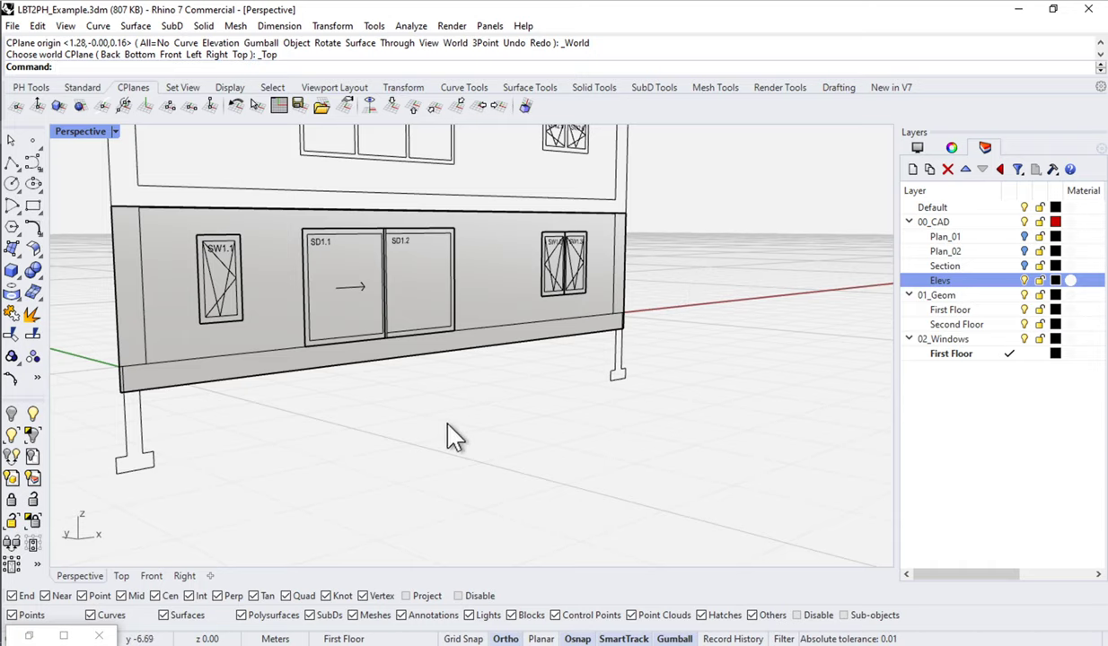
{"action": "mouse_move", "coordinate": [440, 427]}
{"action": "right_mouse_down"}
{"action": "mouse_move", "coordinate": [470, 423]}
{"action": "mouse_move", "coordinate": [432, 420]}
{"action": "right_mouse_up"}
{"action": "scroll", "coordinate": [428, 427], "scroll_direction": "down", "scroll_amount": 3}
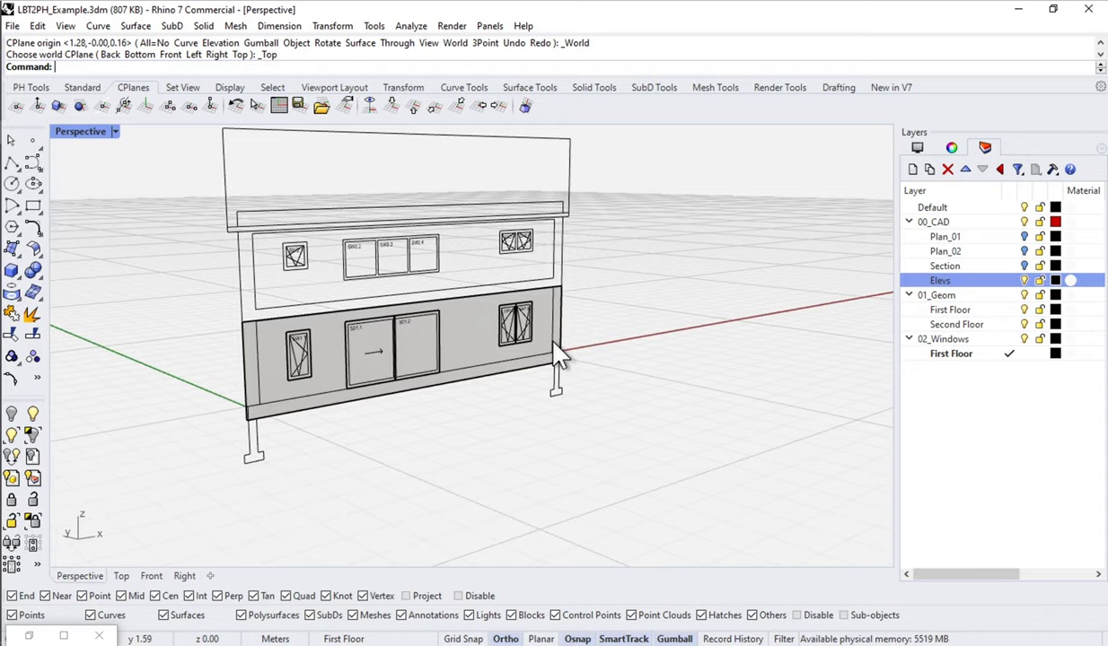
{"action": "right_click_drag", "start_coordinate": [557, 359], "coordinate": [447, 323]}
{"action": "scroll", "coordinate": [251, 323], "scroll_direction": "up", "scroll_amount": 3}
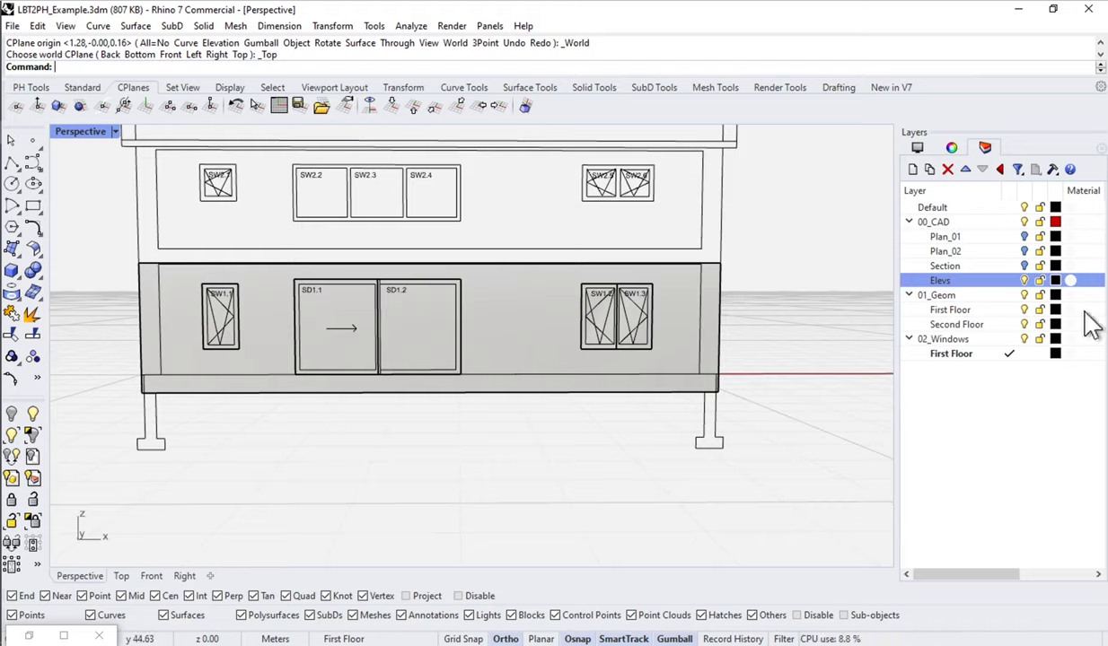
Select all objects on the First Floor layer under 02_Windows and, in Grasshopper, assign them as multiple geometries to the Geo | Frist Floor Windows parameter.
{"action": "left_click", "coordinate": [953, 359]}
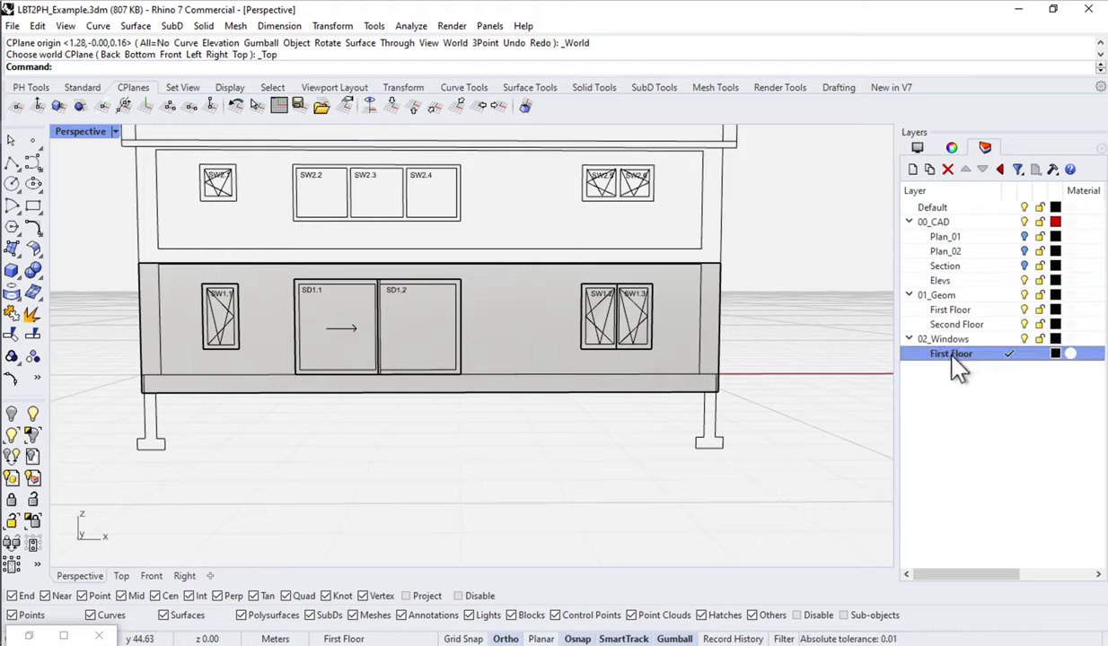
{"action": "right_click", "coordinate": [954, 363]}
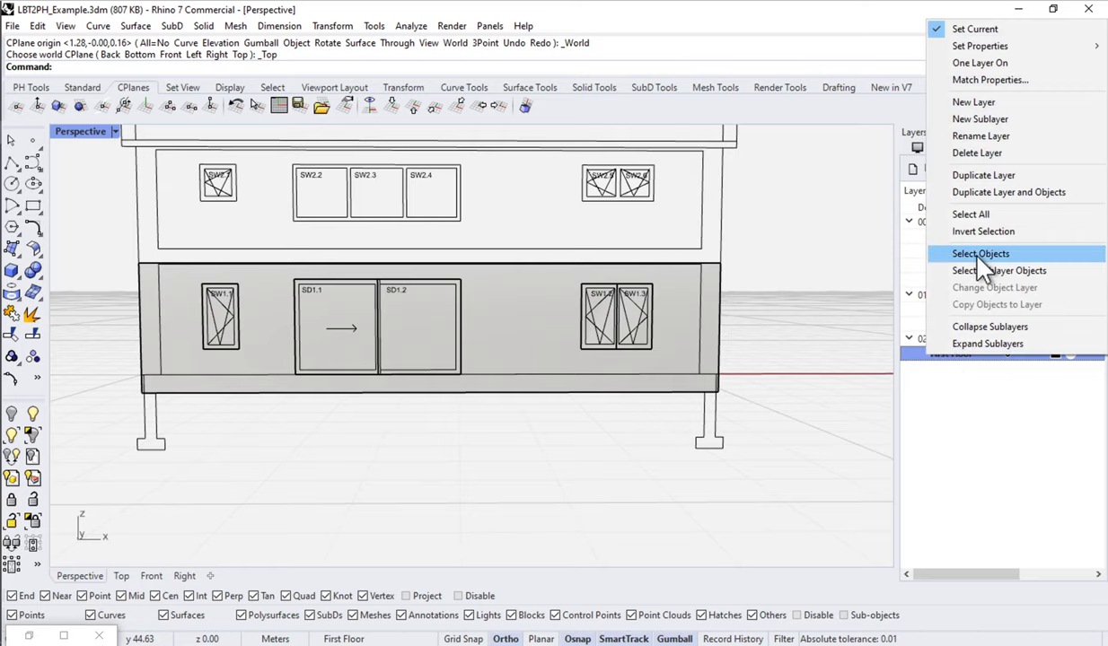
{"action": "left_click", "coordinate": [943, 252]}
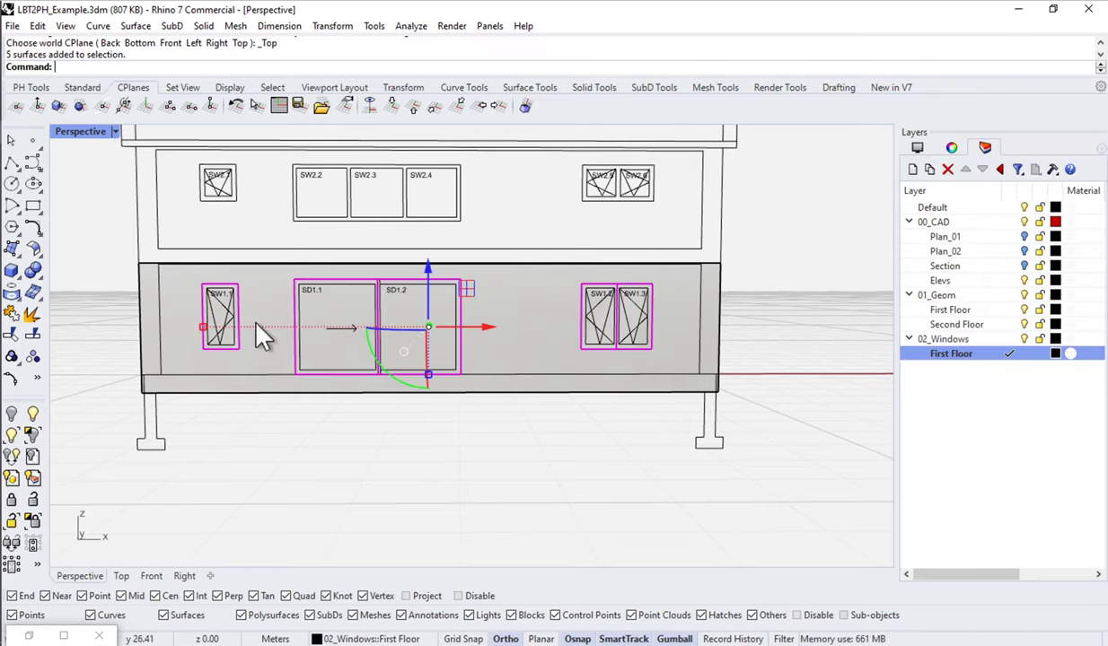
{"action": "right_click_drag", "start_coordinate": [255, 341], "coordinate": [315, 371]}
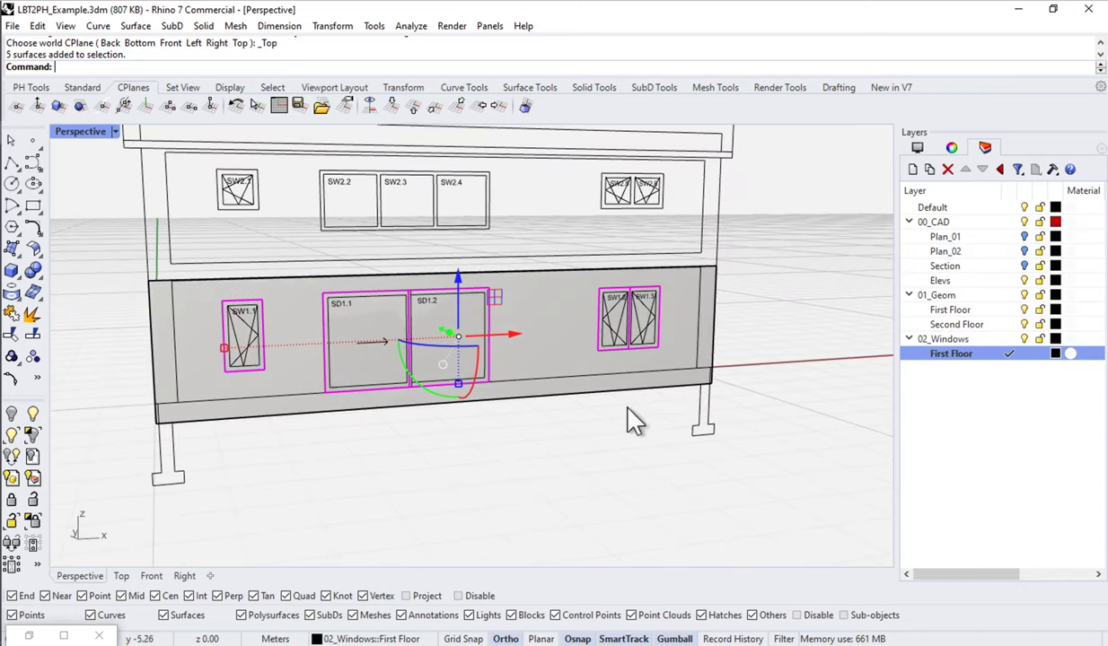
{"action": "left_click", "coordinate": [30, 636]}
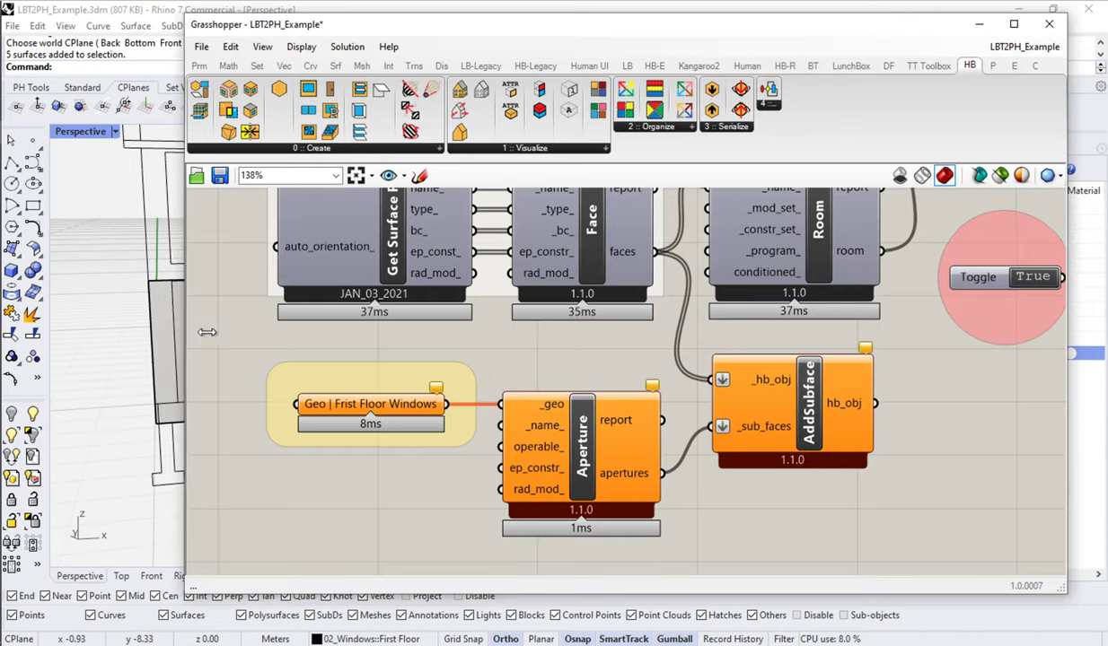
{"action": "left_click_drag", "start_coordinate": [179, 321], "coordinate": [387, 324]}
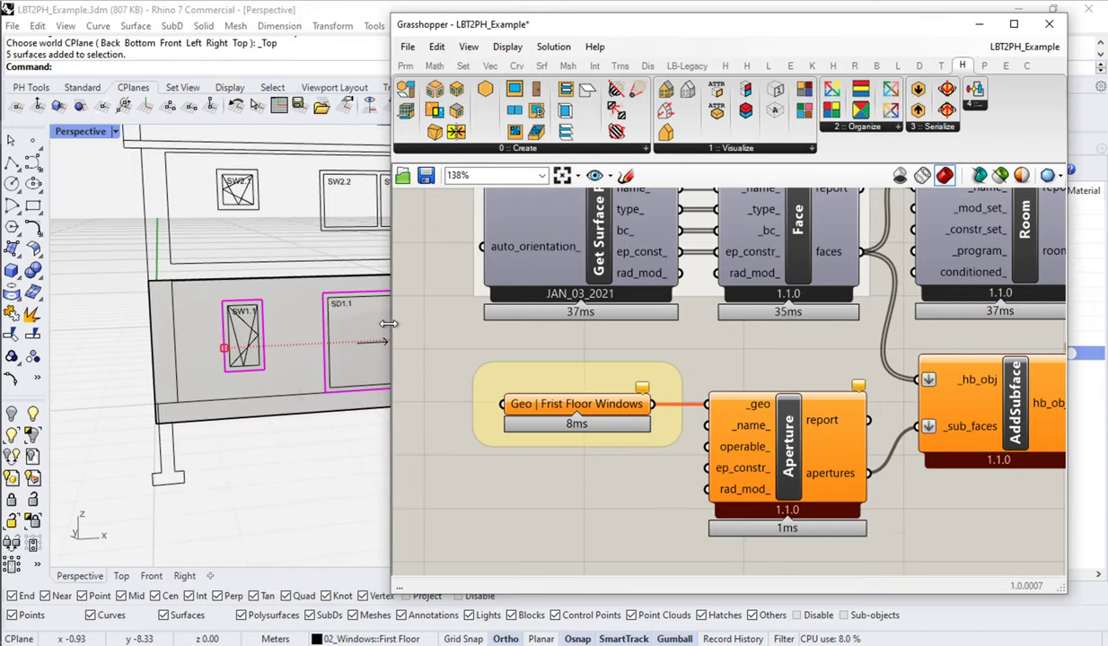
{"action": "left_click", "coordinate": [561, 405]}
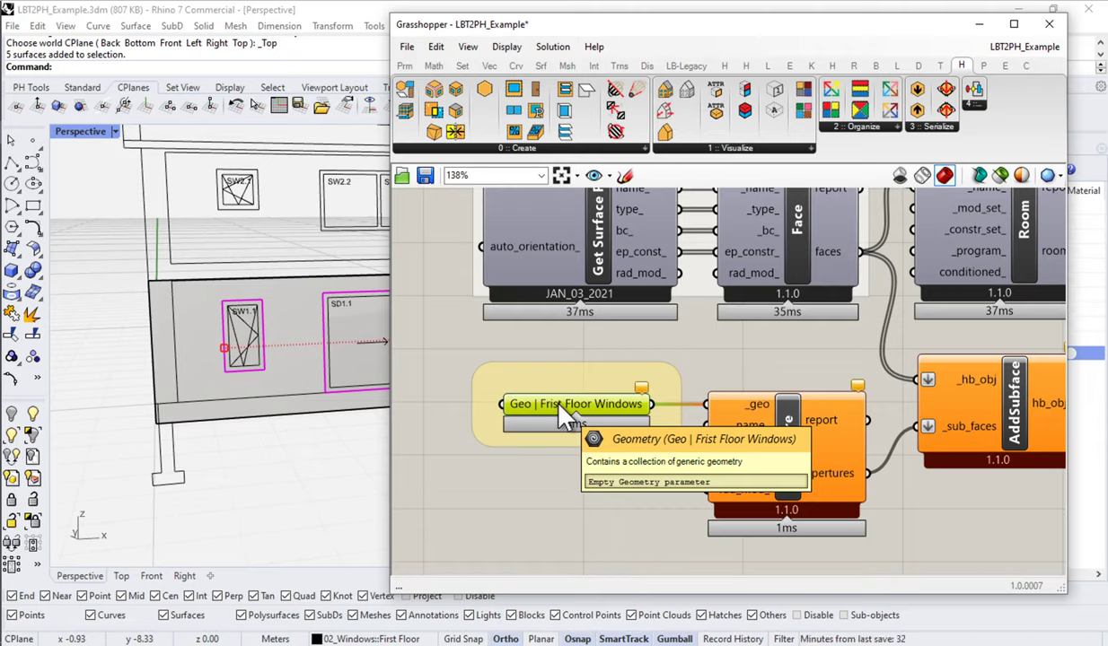
{"action": "right_click", "coordinate": [558, 404]}
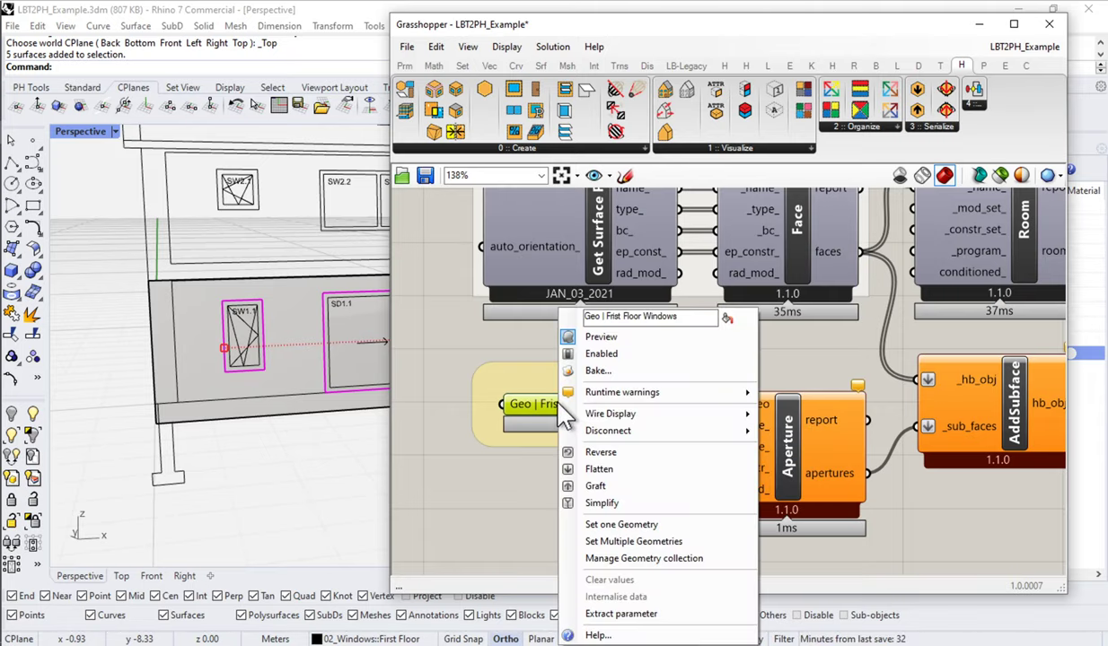
{"action": "left_click", "coordinate": [598, 543]}
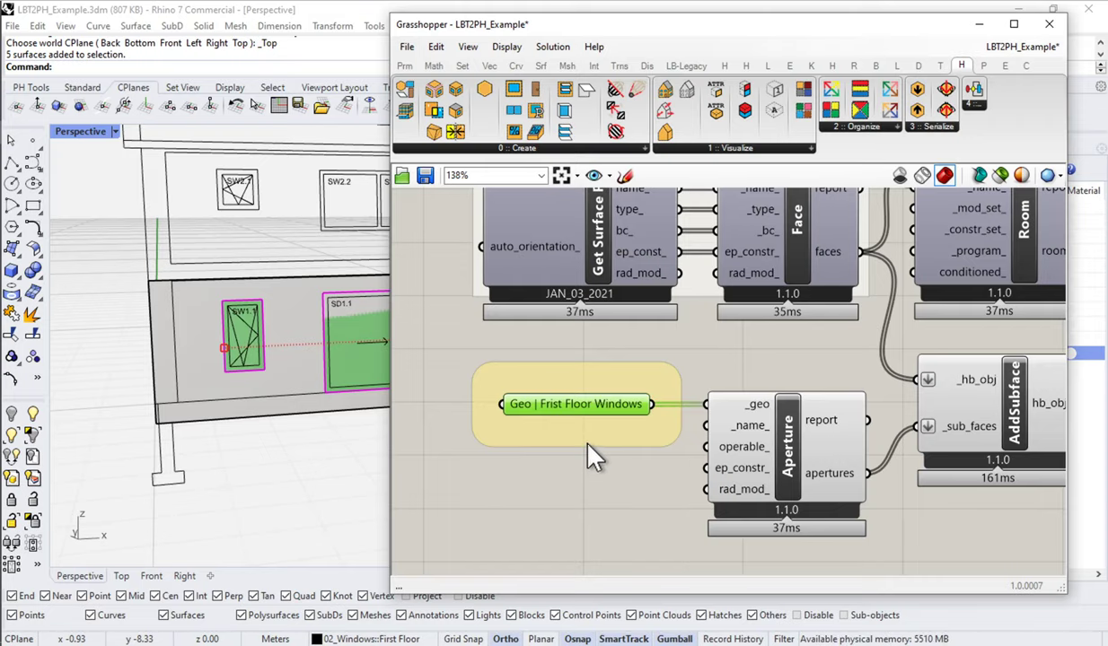
{"action": "left_click_drag", "start_coordinate": [392, 387], "coordinate": [590, 387]}
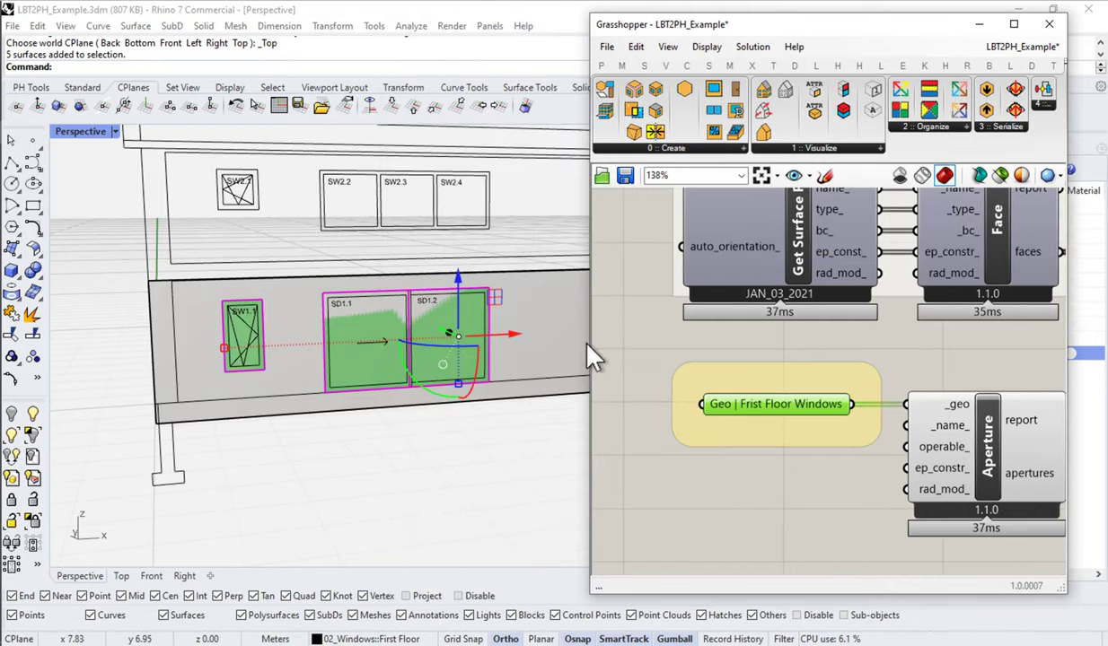
{"action": "left_click_drag", "start_coordinate": [589, 342], "coordinate": [320, 334]}
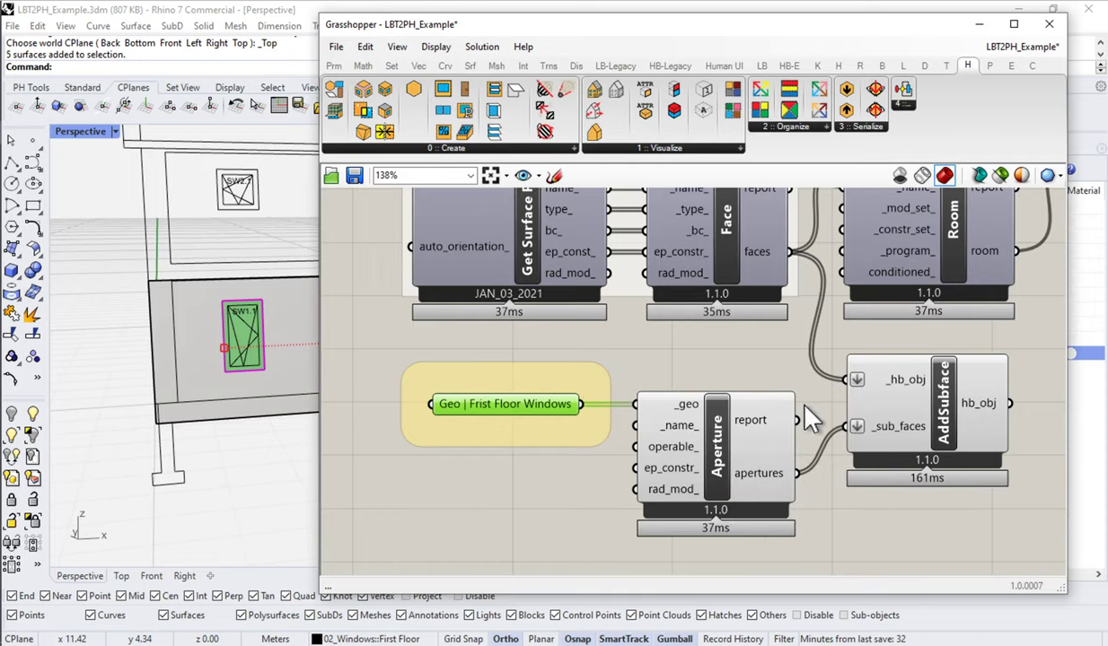
Connect AddSubface's hb_obj output to the _faces input of the First_Floor Room component, replacing the direct Face connection.
{"action": "left_click_drag", "start_coordinate": [933, 474], "coordinate": [934, 469]}
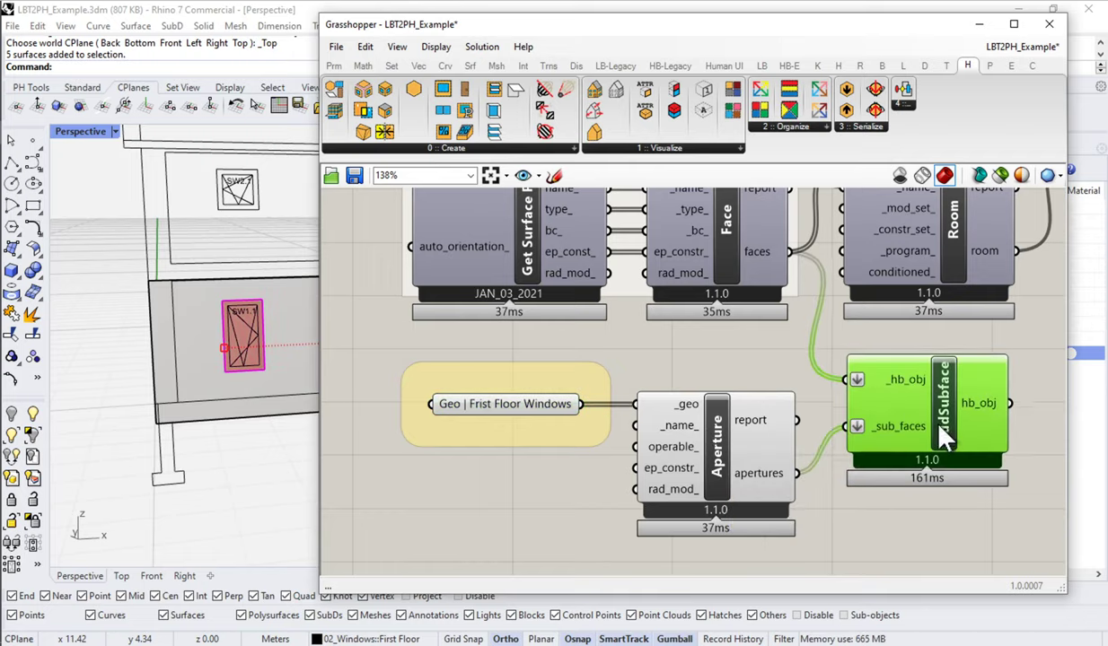
{"action": "scroll", "coordinate": [600, 394], "scroll_direction": "down", "scroll_amount": 3}
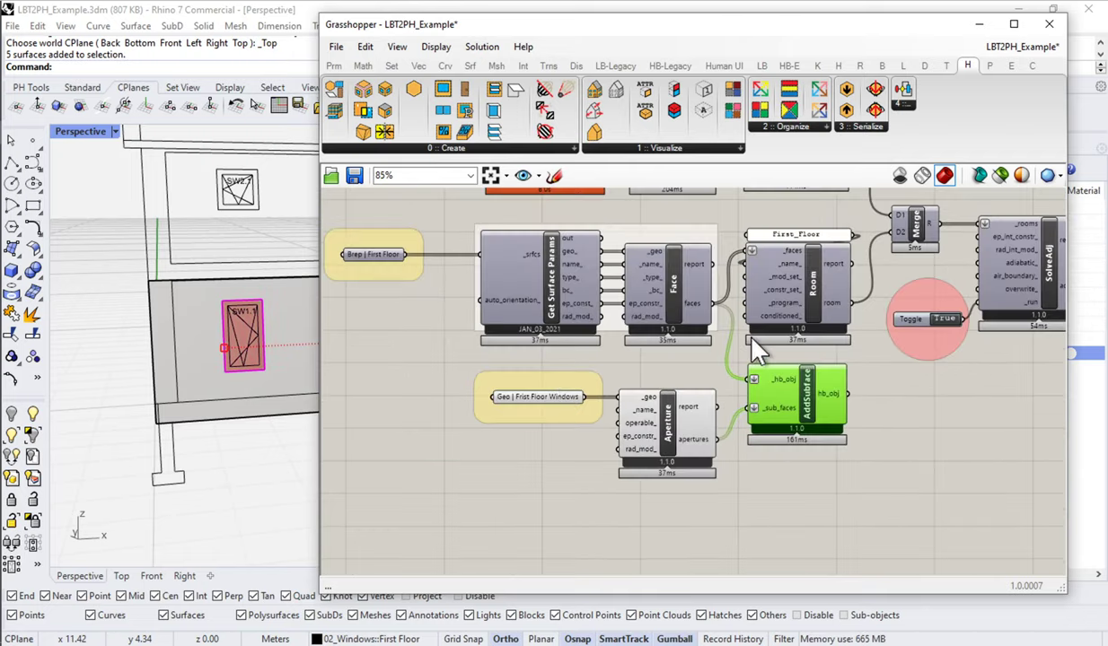
{"action": "scroll", "coordinate": [752, 341], "scroll_direction": "up", "scroll_amount": 2}
{"action": "mouse_move", "coordinate": [667, 301]}
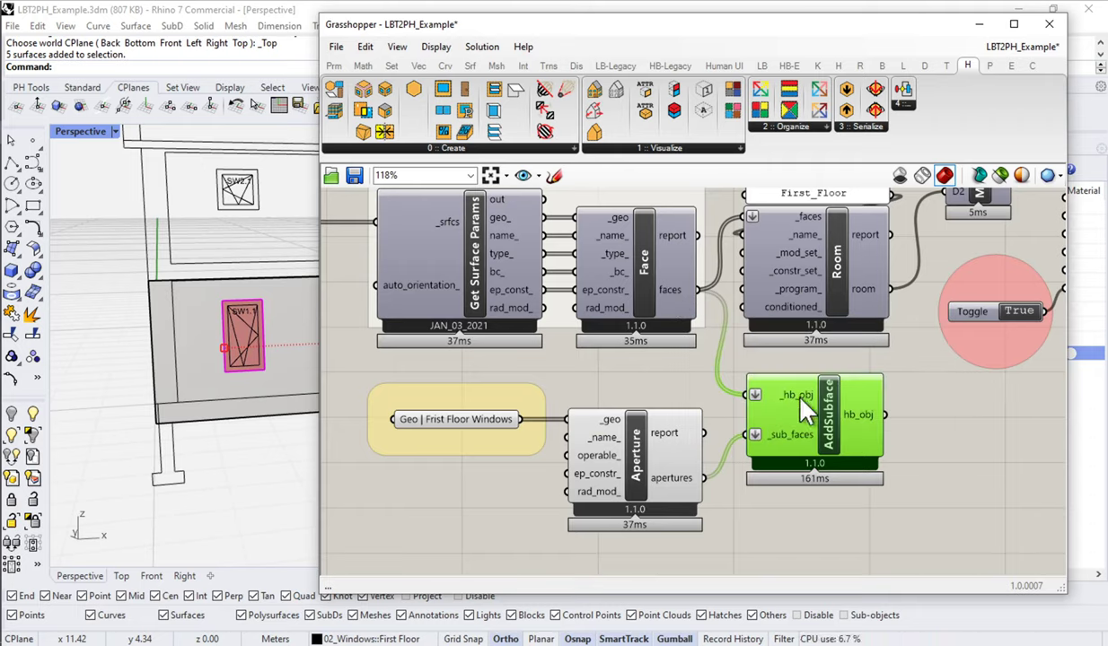
{"action": "mouse_move", "coordinate": [802, 399]}
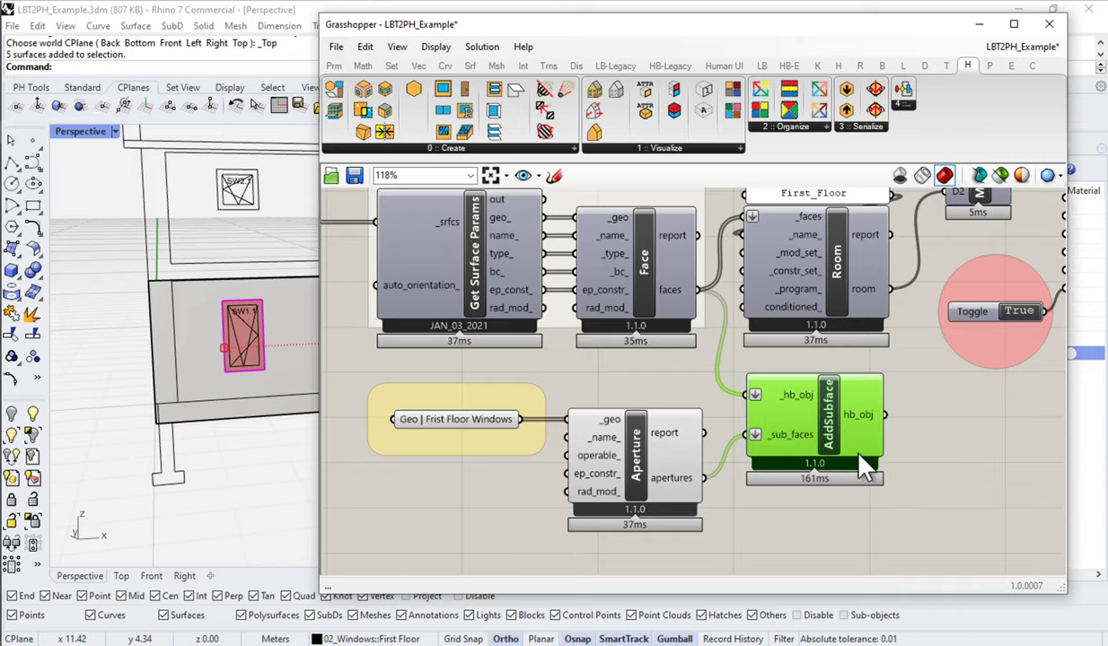
{"action": "right_click_drag", "start_coordinate": [799, 416], "coordinate": [625, 452]}
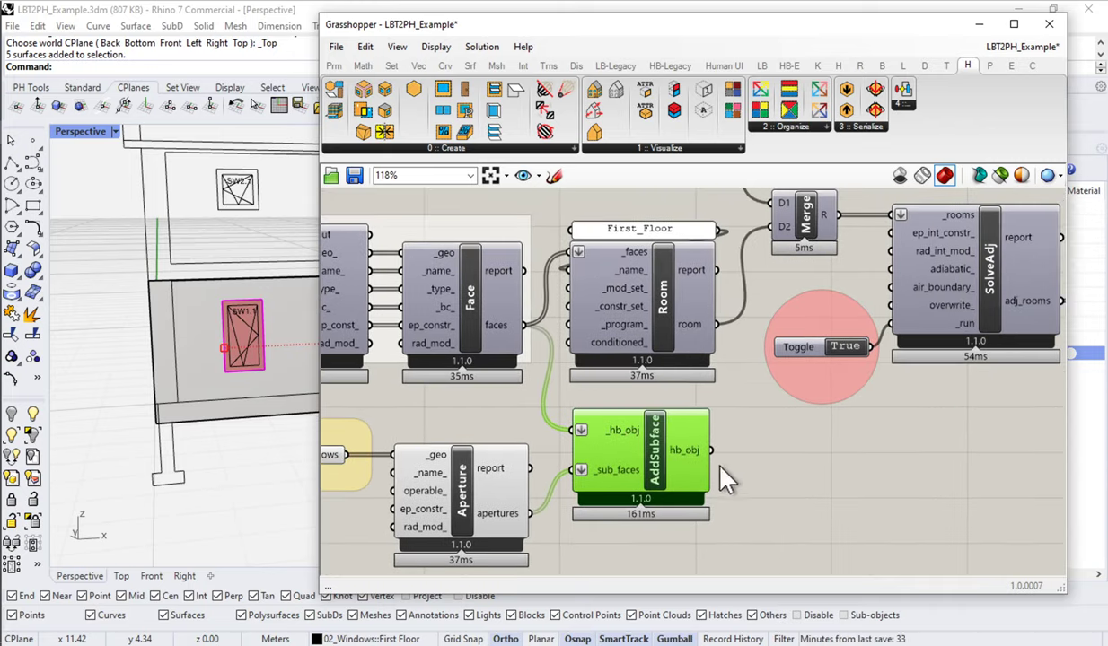
{"action": "mouse_move", "coordinate": [700, 454]}
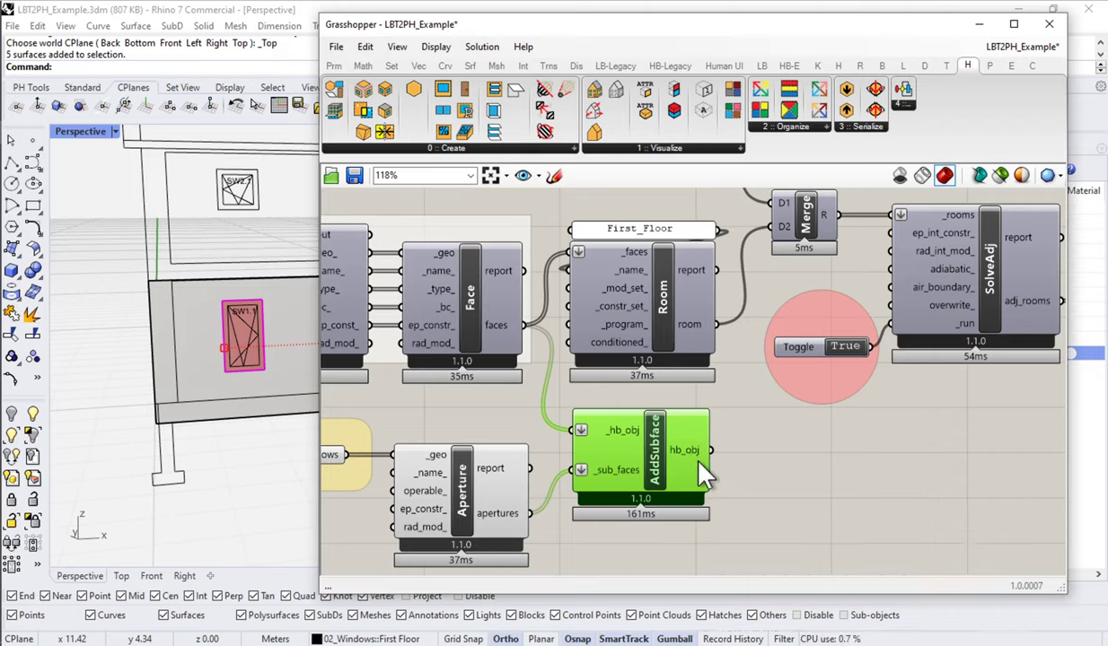
{"action": "left_click_drag", "start_coordinate": [711, 455], "coordinate": [575, 254]}
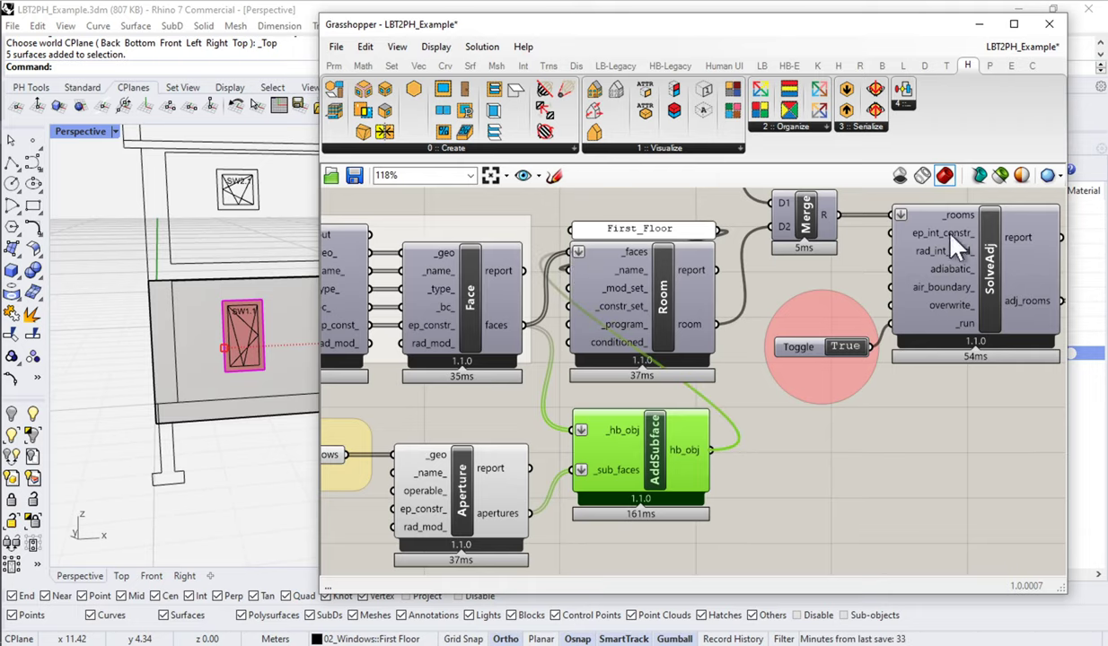
Insert horizontal space between the Face and Room components, place AddSubface in the gap, and lower the First_Floor Room with its name panel beside it.
{"action": "scroll", "coordinate": [699, 382], "scroll_direction": "down", "scroll_amount": 3}
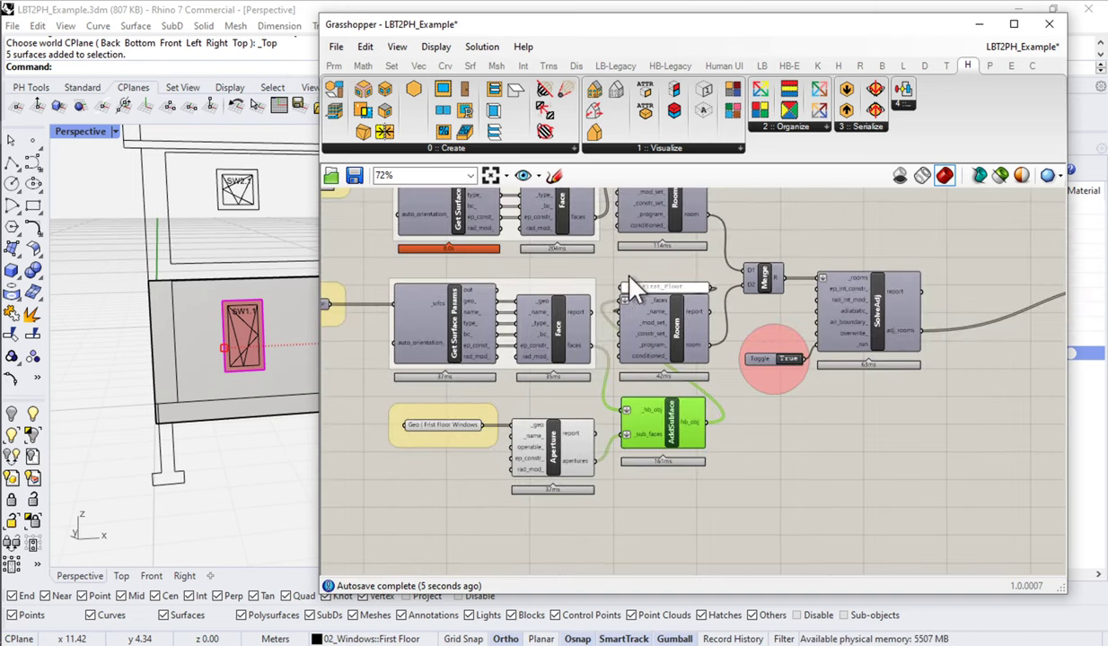
{"action": "left_click_drag", "start_coordinate": [608, 269], "coordinate": [750, 269], "text": "alt"}
{"action": "left_click_drag", "start_coordinate": [792, 440], "coordinate": [673, 402]}
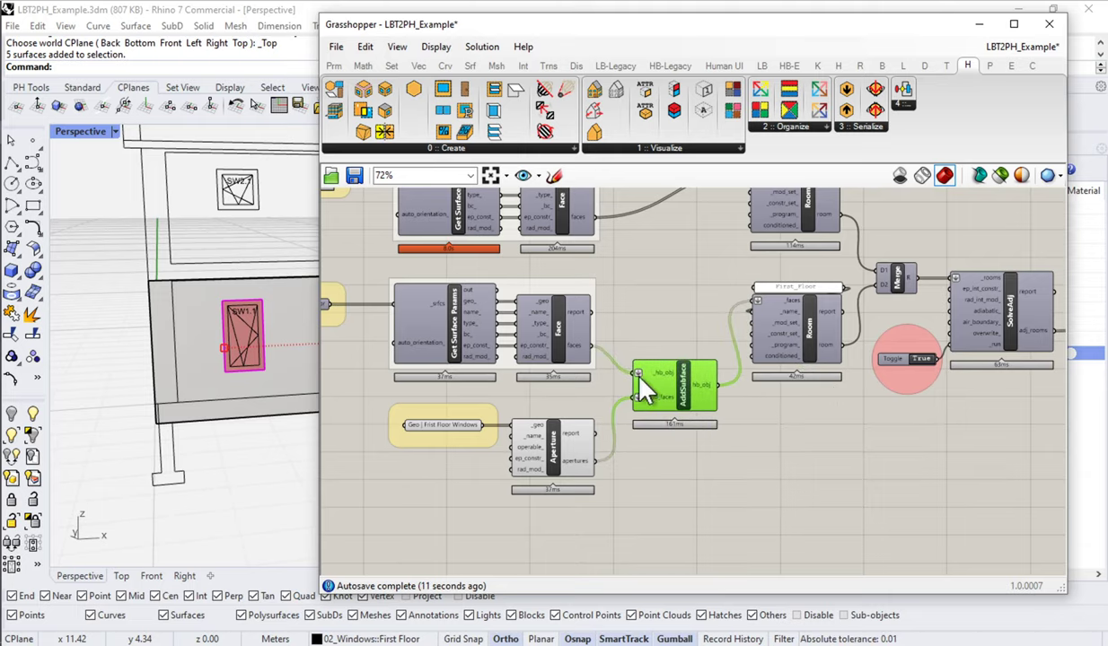
{"action": "scroll", "coordinate": [624, 354], "scroll_direction": "up", "scroll_amount": 1}
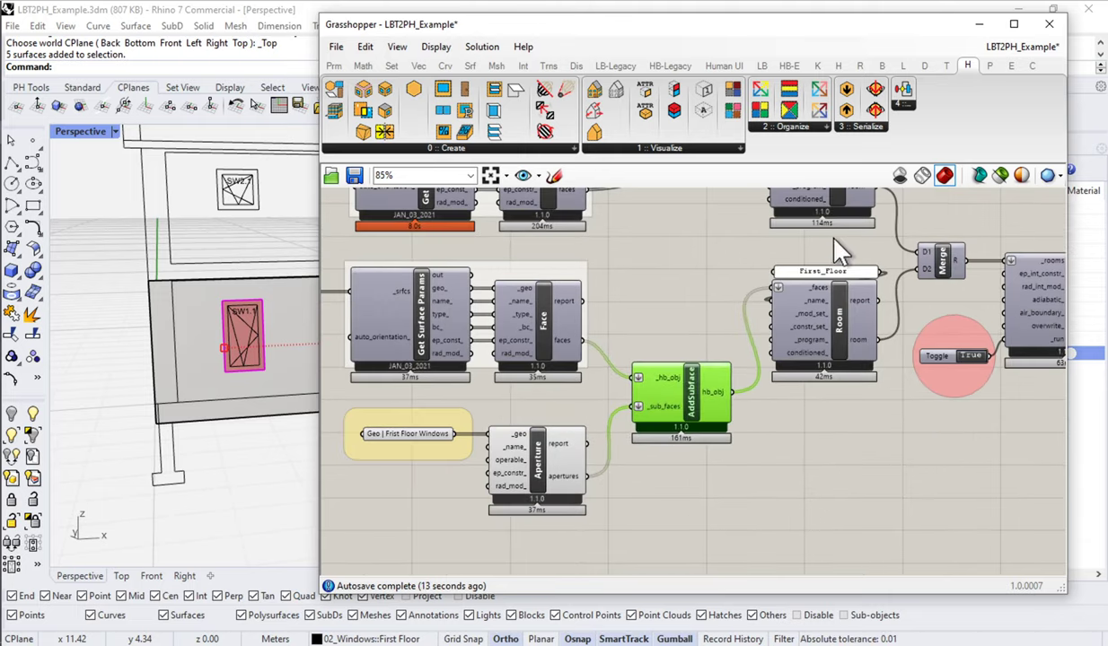
{"action": "left_click_drag", "start_coordinate": [830, 356], "coordinate": [821, 407]}
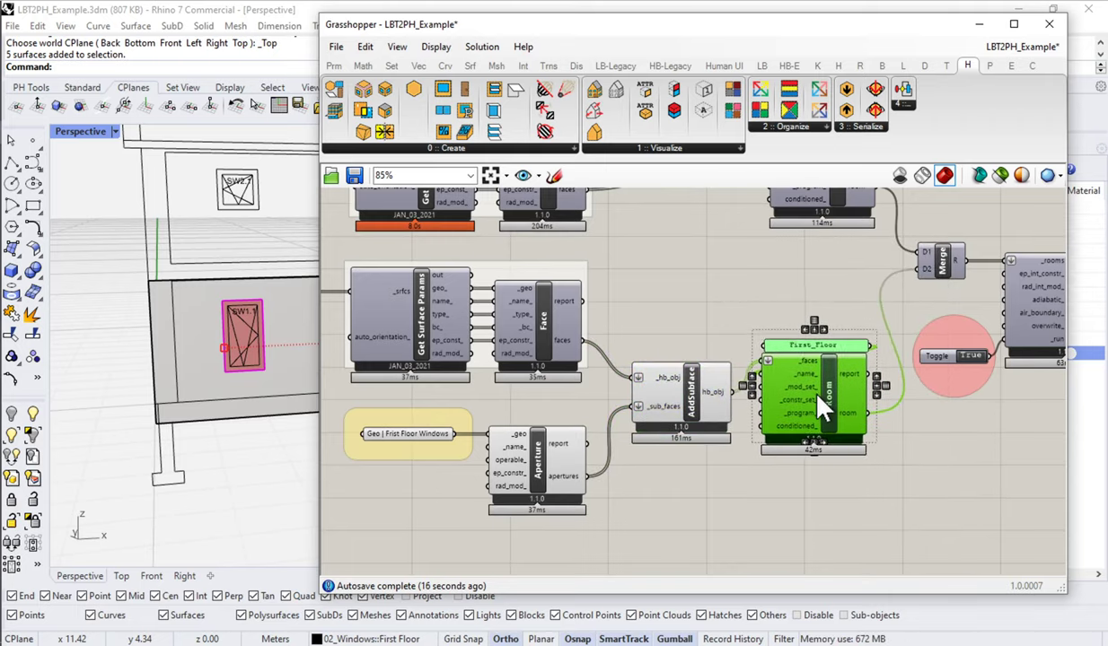
{"action": "left_click", "coordinate": [668, 296]}
{"action": "right_click_drag", "start_coordinate": [542, 350], "coordinate": [732, 368]}
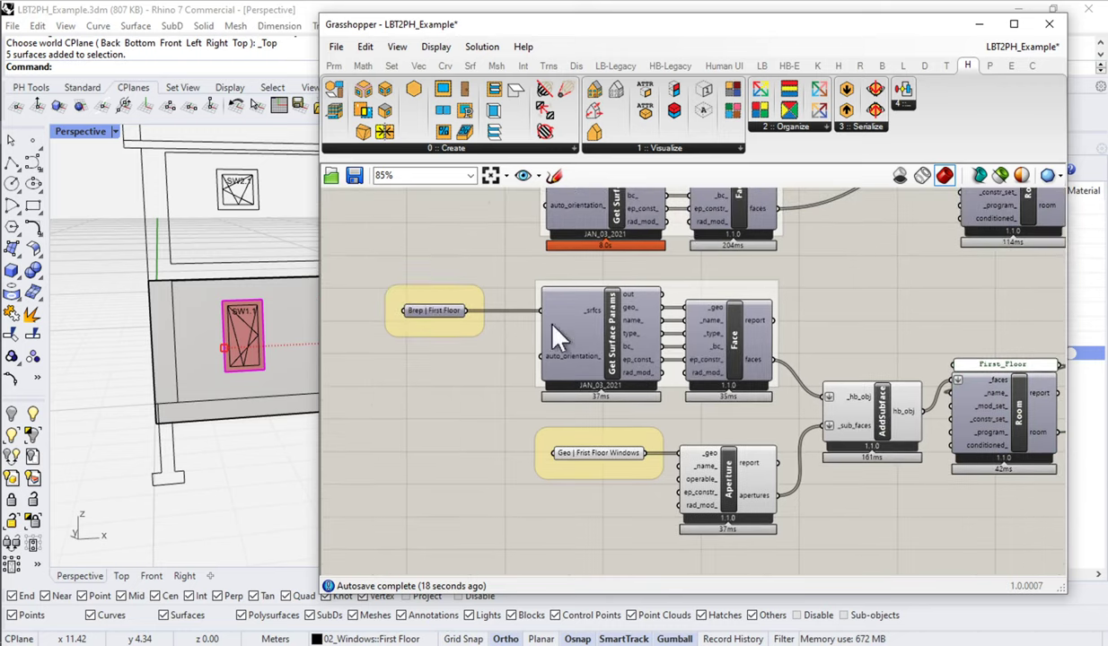
Trace the workflow from Face and Aperture through AddSubface, Room, SolveAdj and Model to the LBT-->PHPP and Excel workbook components.
{"action": "scroll", "coordinate": [428, 318], "scroll_direction": "up", "scroll_amount": 1}
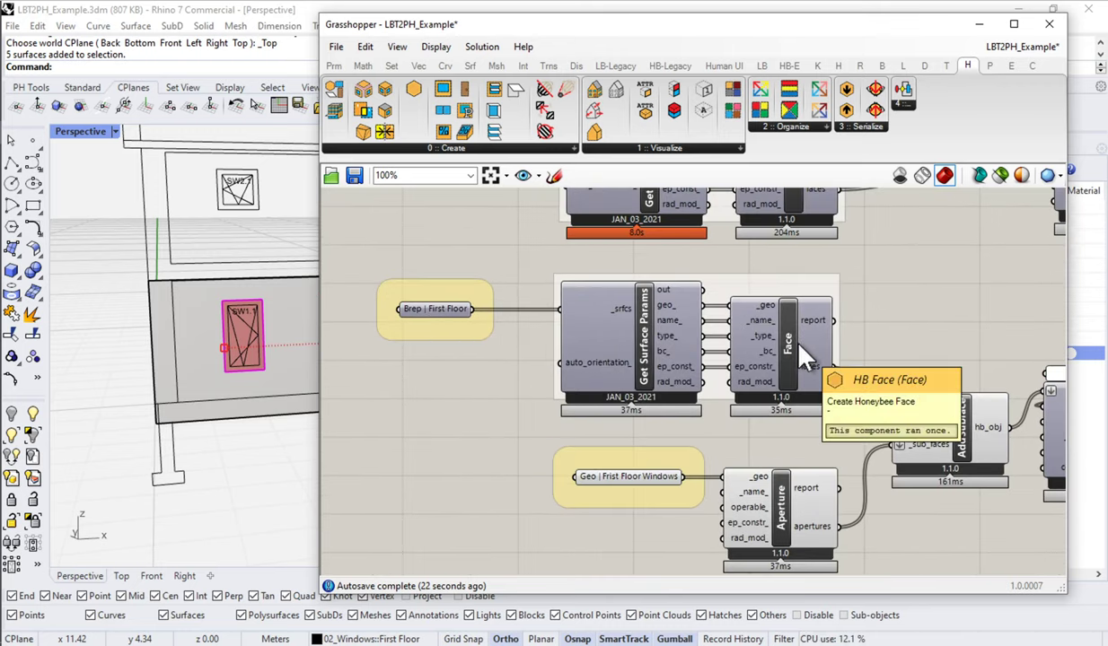
{"action": "right_click_drag", "start_coordinate": [806, 358], "coordinate": [677, 285]}
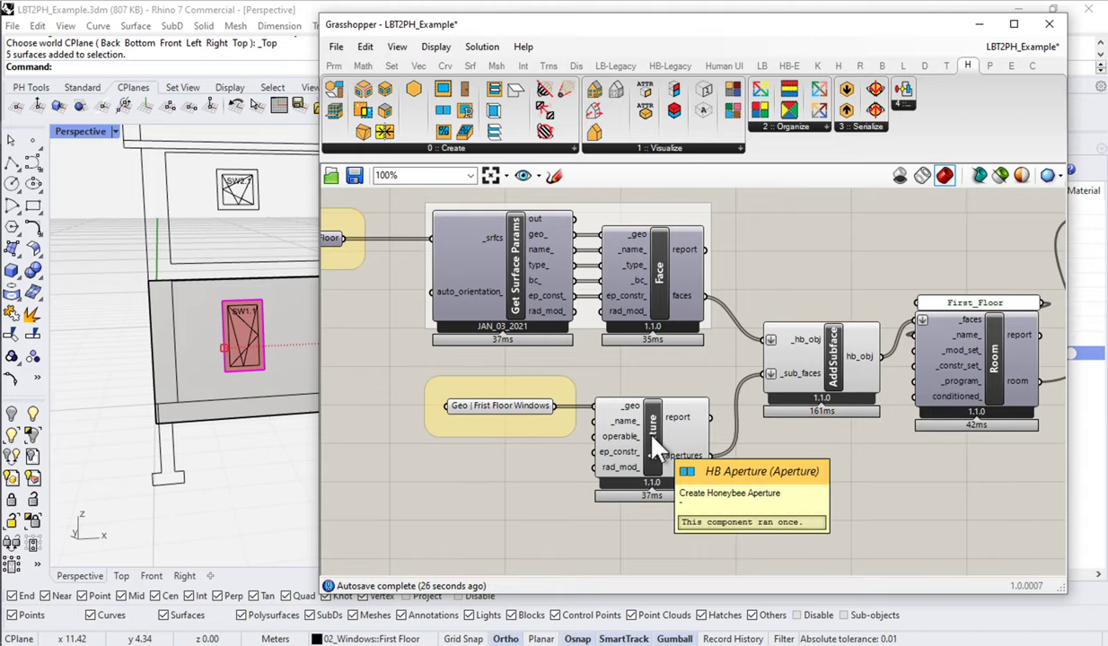
{"action": "left_click", "coordinate": [830, 358]}
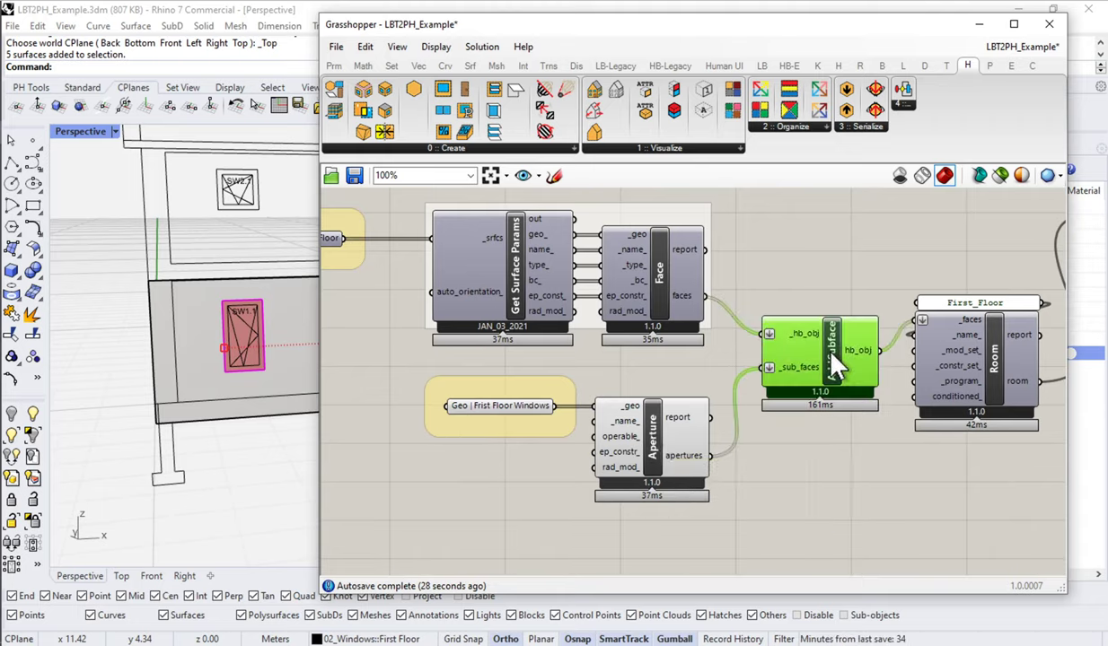
{"action": "right_click_drag", "start_coordinate": [915, 373], "coordinate": [675, 381]}
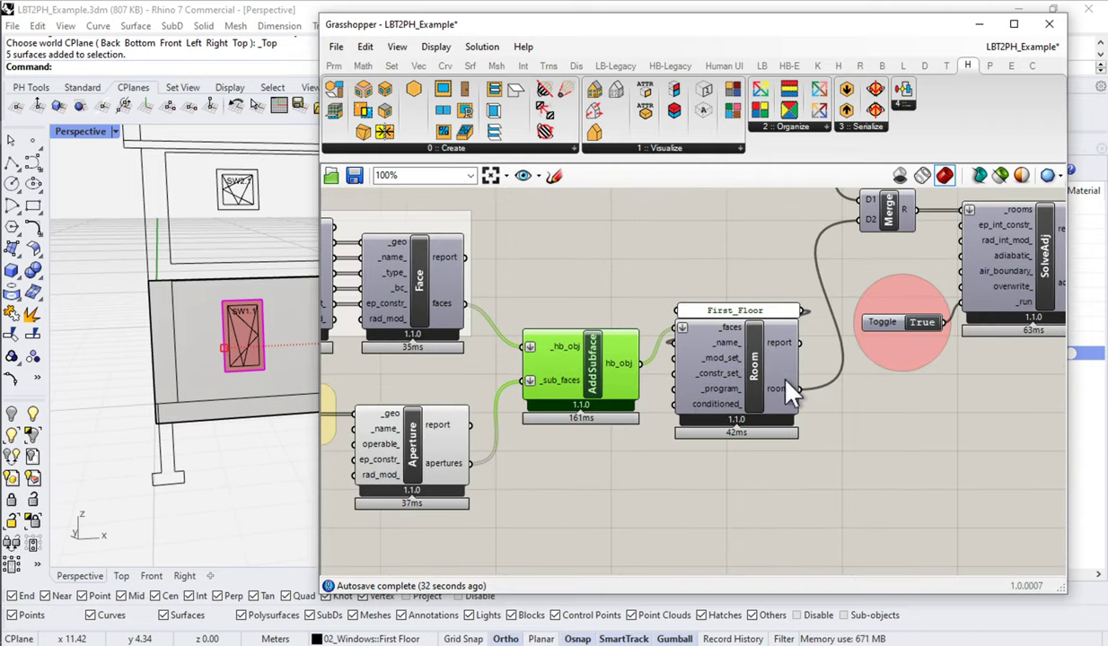
{"action": "mouse_move", "coordinate": [778, 408]}
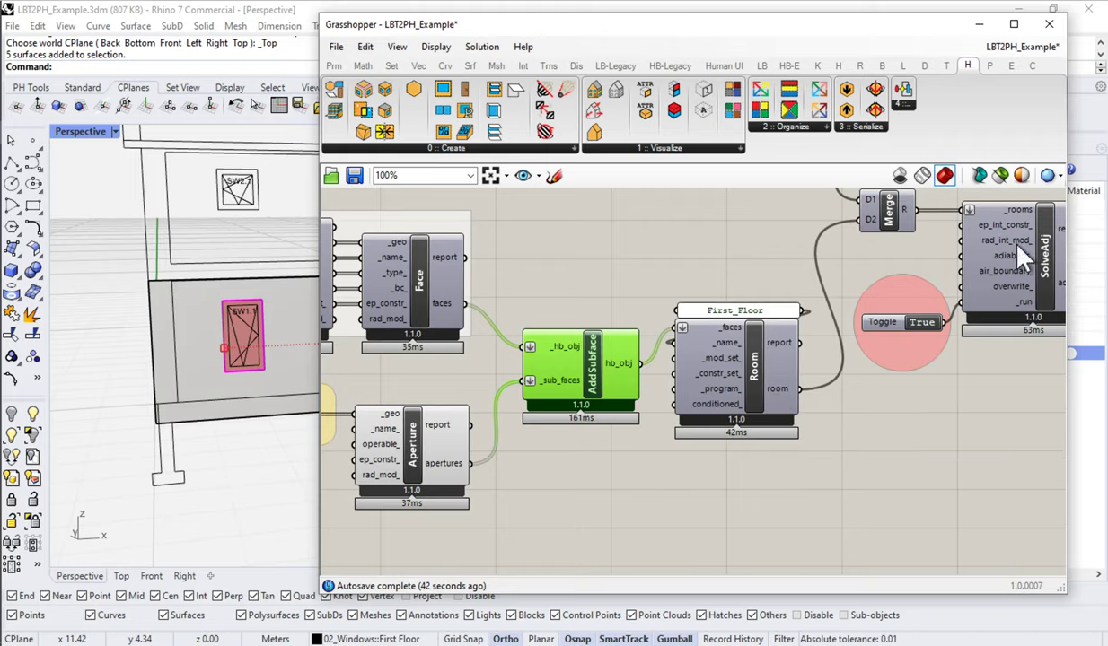
{"action": "right_click_drag", "start_coordinate": [873, 281], "coordinate": [379, 369]}
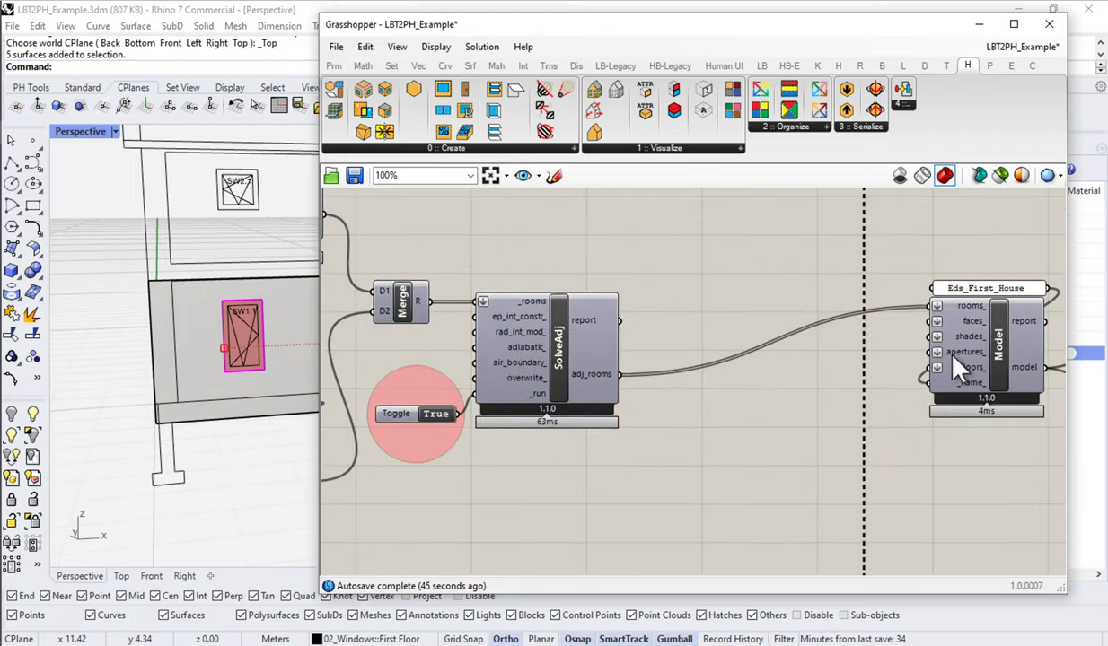
{"action": "right_click_drag", "start_coordinate": [951, 355], "coordinate": [673, 352]}
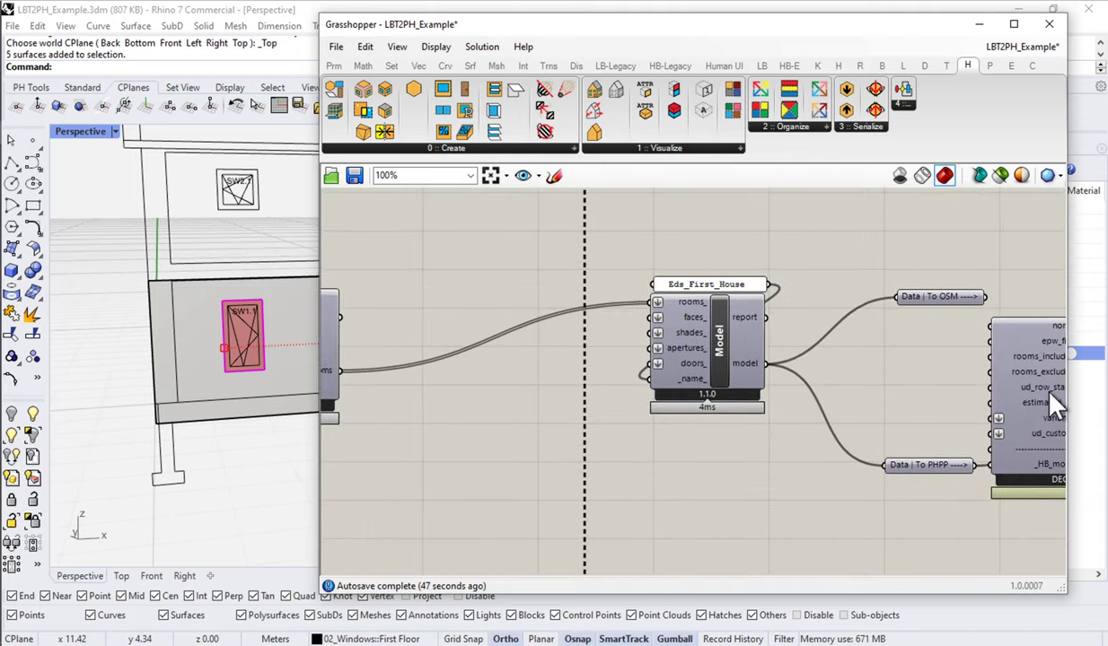
{"action": "right_click_drag", "start_coordinate": [1046, 404], "coordinate": [656, 418]}
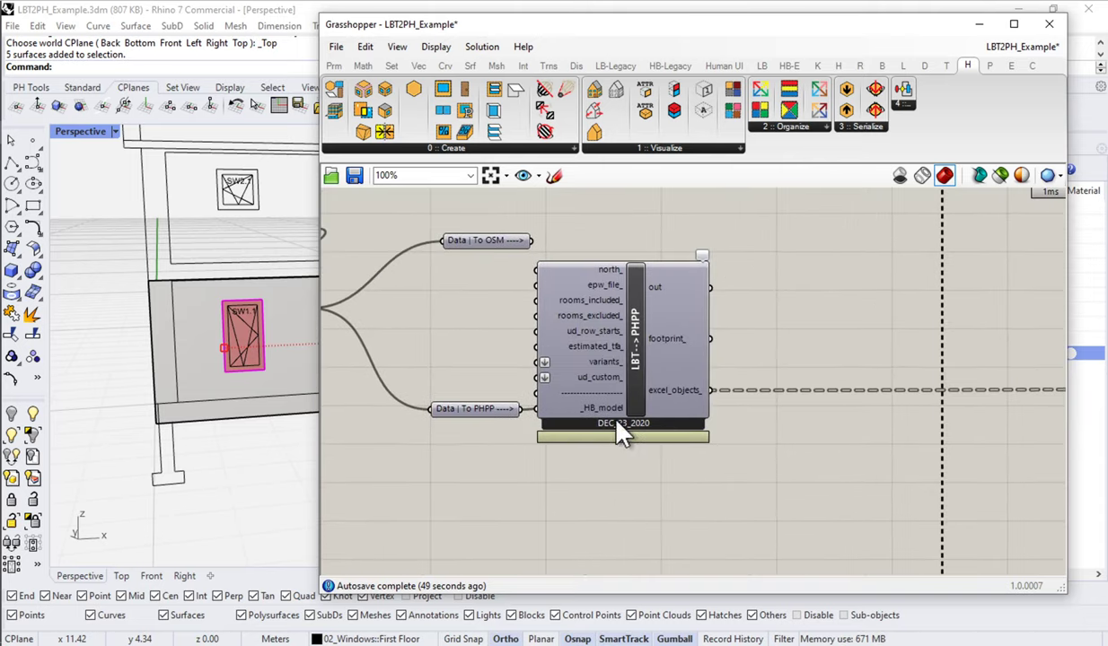
{"action": "scroll", "coordinate": [624, 435], "scroll_direction": "down", "scroll_amount": 2}
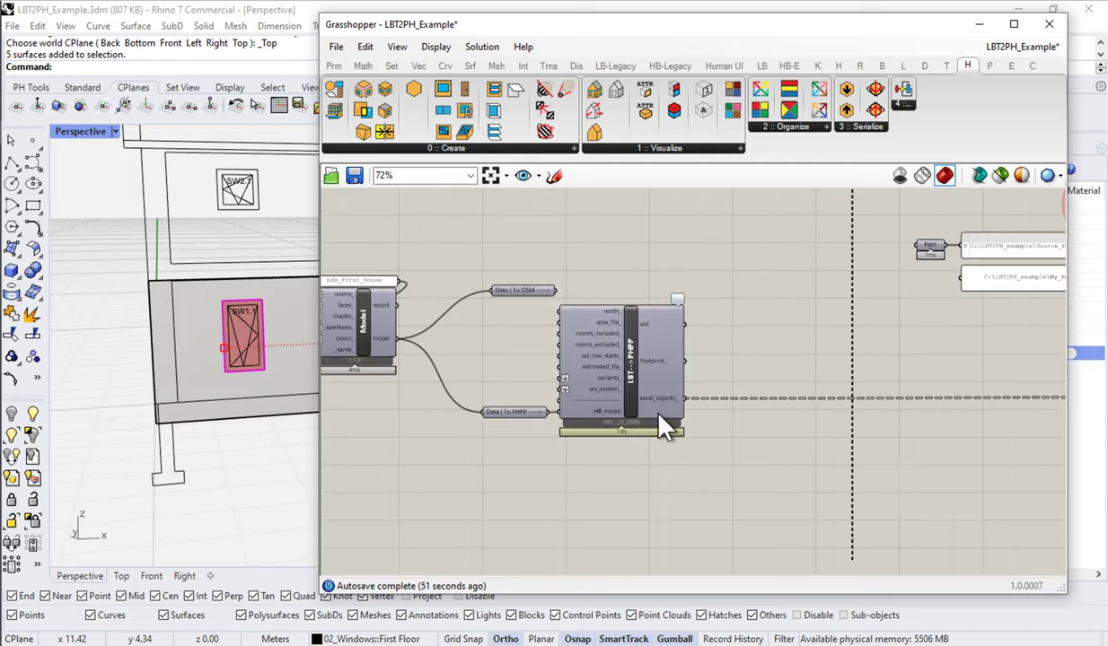
{"action": "right_click_drag", "start_coordinate": [663, 426], "coordinate": [871, 366]}
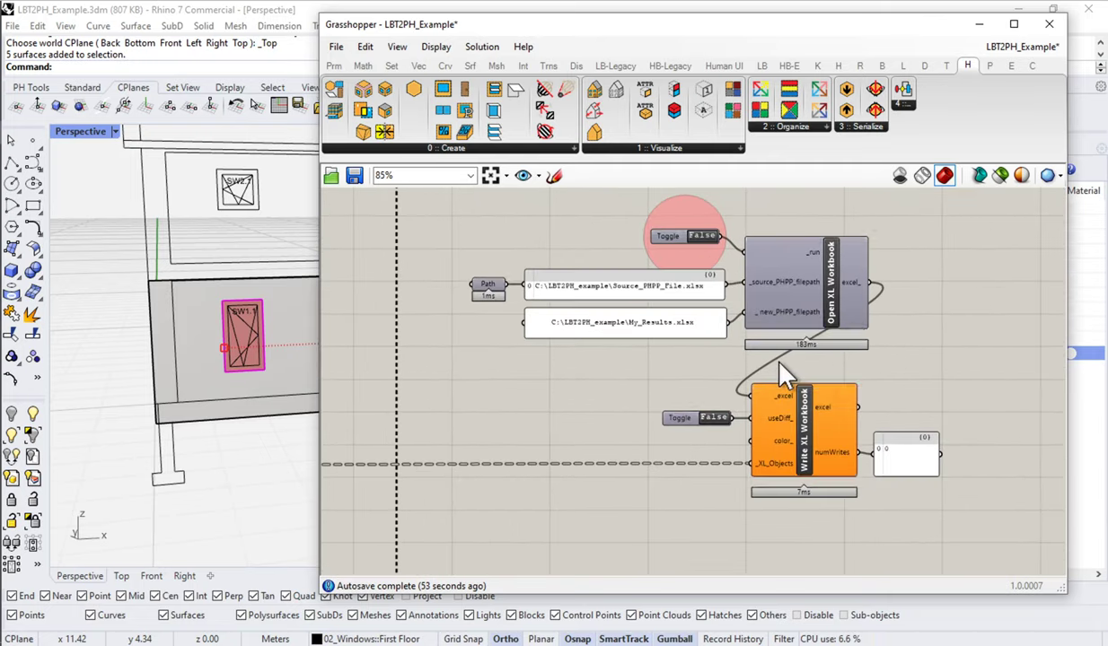
{"action": "scroll", "coordinate": [777, 362], "scroll_direction": "up", "scroll_amount": 1}
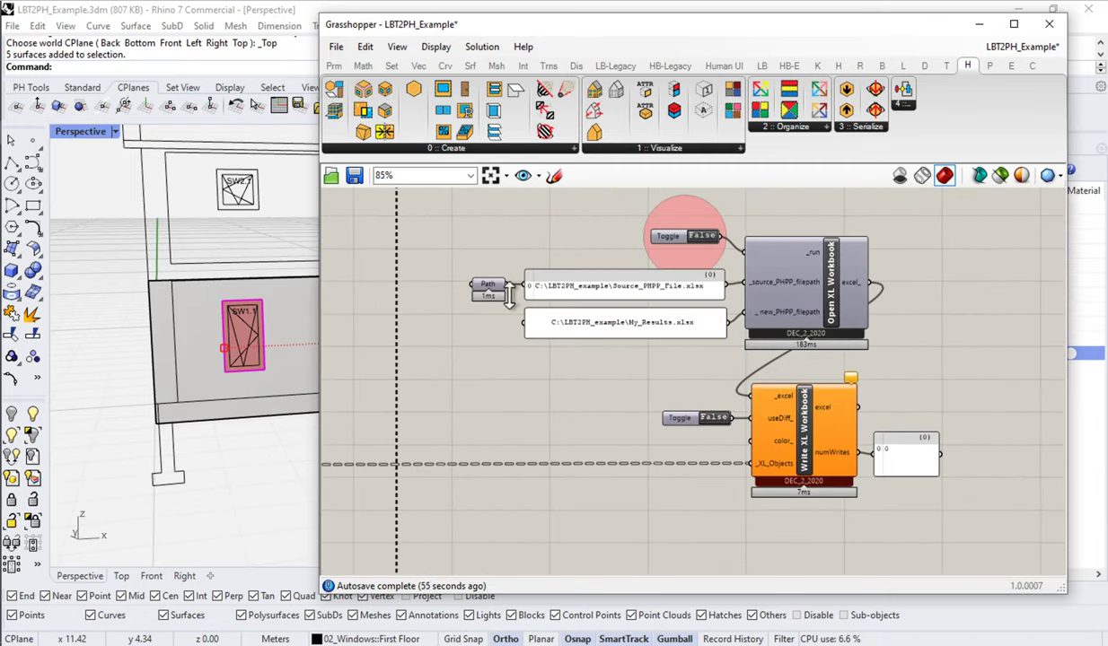
Narrow the Grasshopper window, set the Open XL Workbook run toggle to True, and switch to My_Results.xlsx in Excel.
{"action": "left_click_drag", "start_coordinate": [322, 248], "coordinate": [375, 247]}
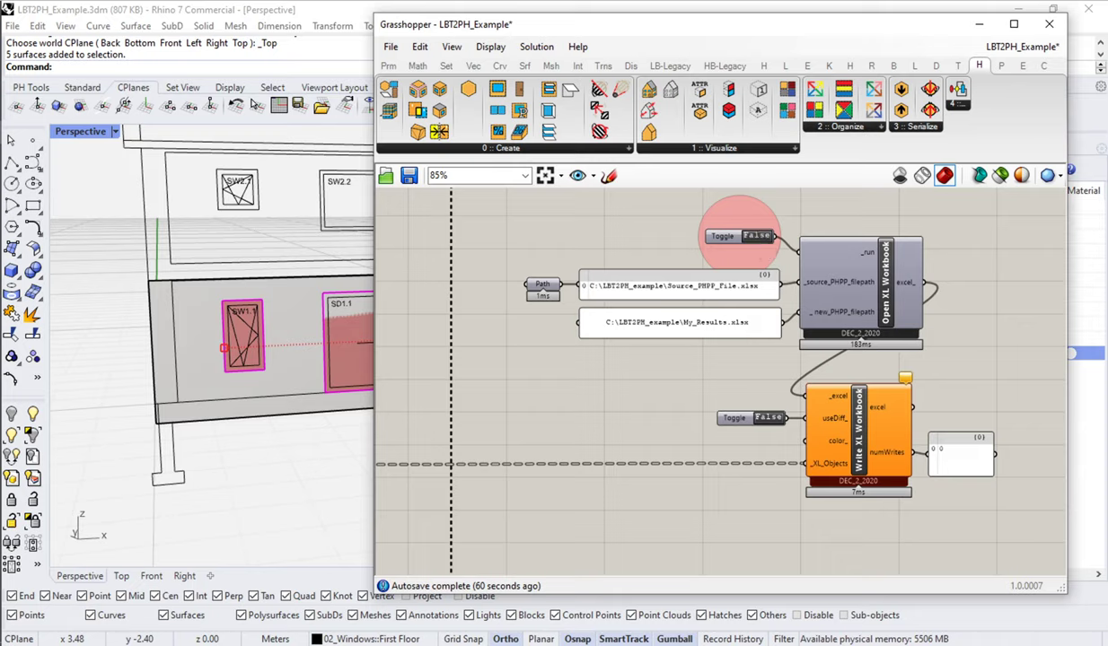
{"action": "mouse_move", "coordinate": [4, 251]}
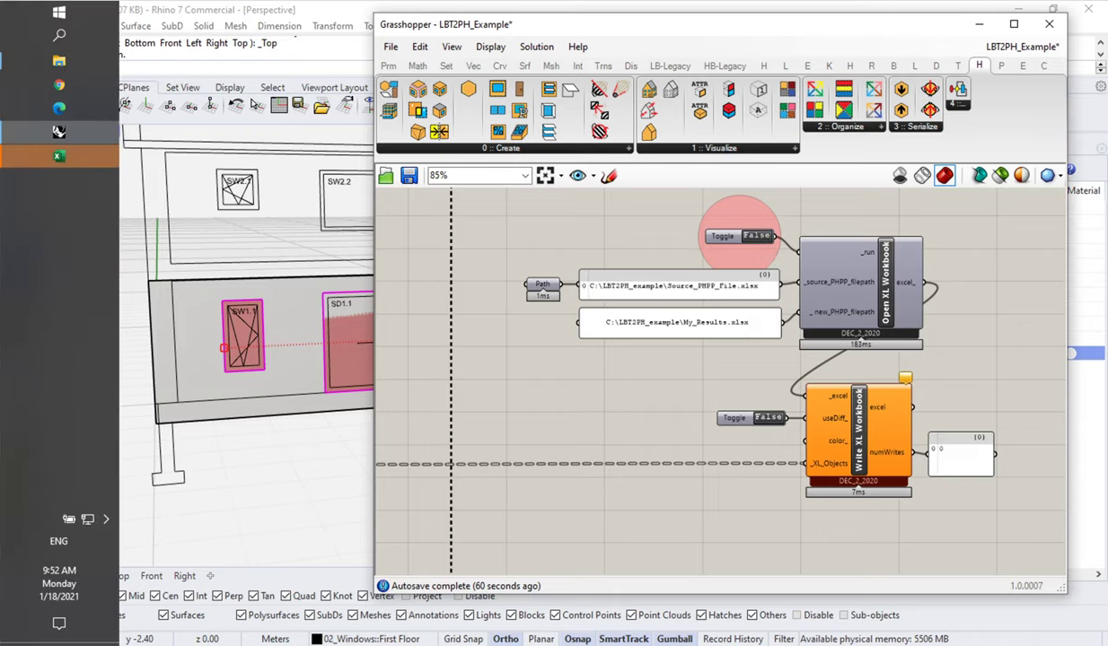
{"action": "left_click", "coordinate": [56, 154]}
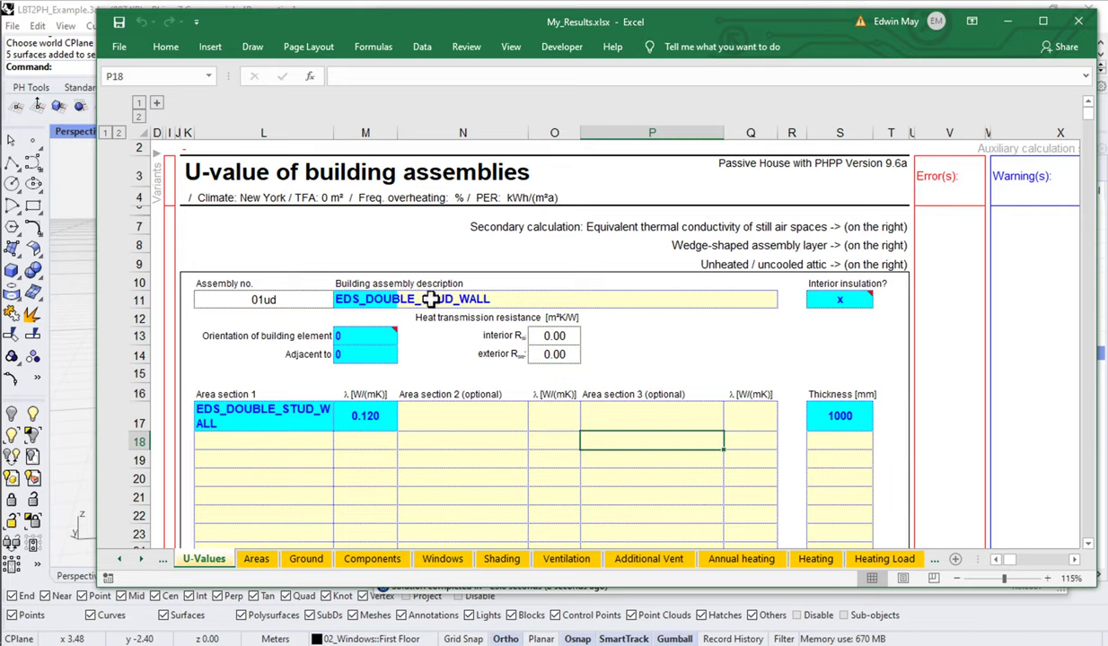
Review the building assemblies and their layers on the U-Values worksheet.
{"action": "scroll", "coordinate": [429, 299], "scroll_direction": "down", "scroll_amount": 10}
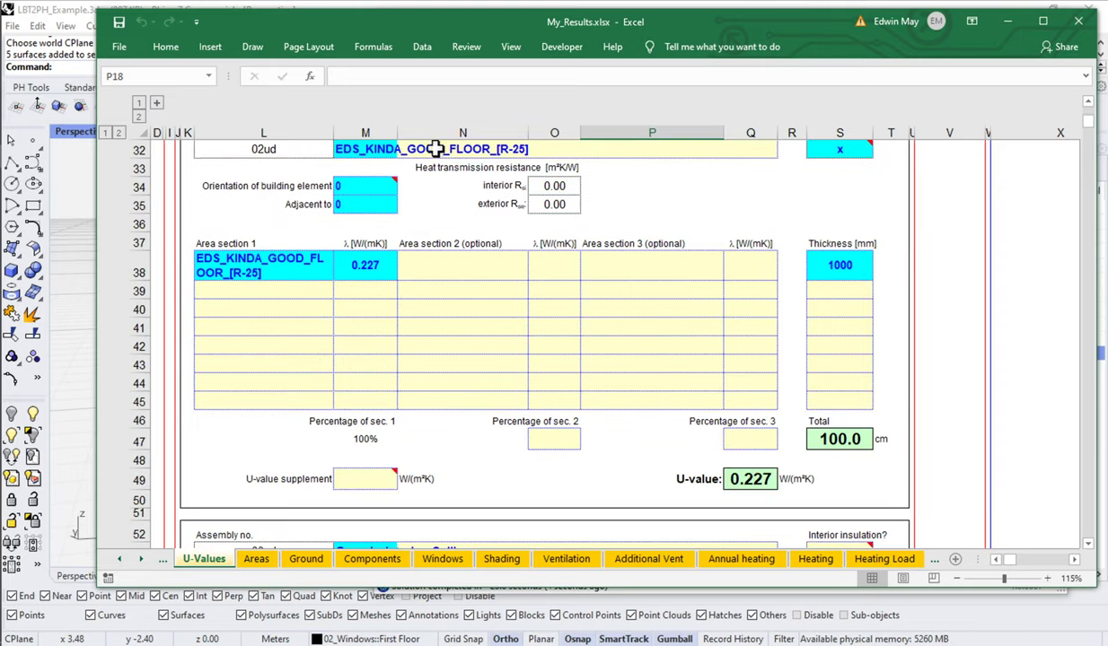
{"action": "scroll", "coordinate": [353, 328], "scroll_direction": "down", "scroll_amount": 5}
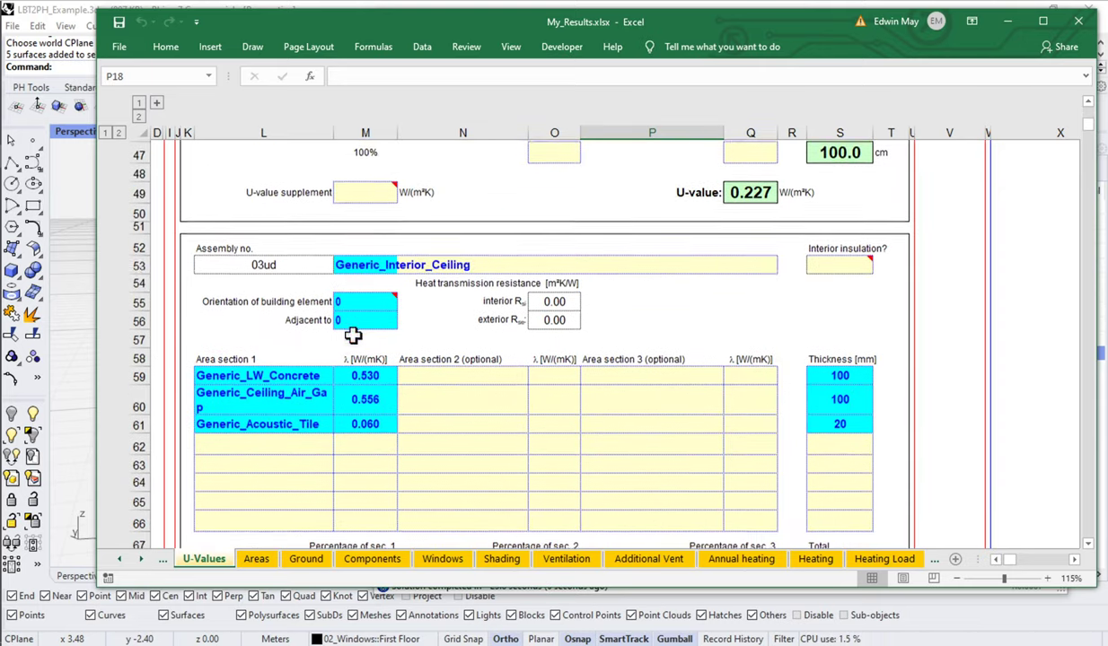
{"action": "scroll", "coordinate": [350, 397], "scroll_direction": "down", "scroll_amount": 5}
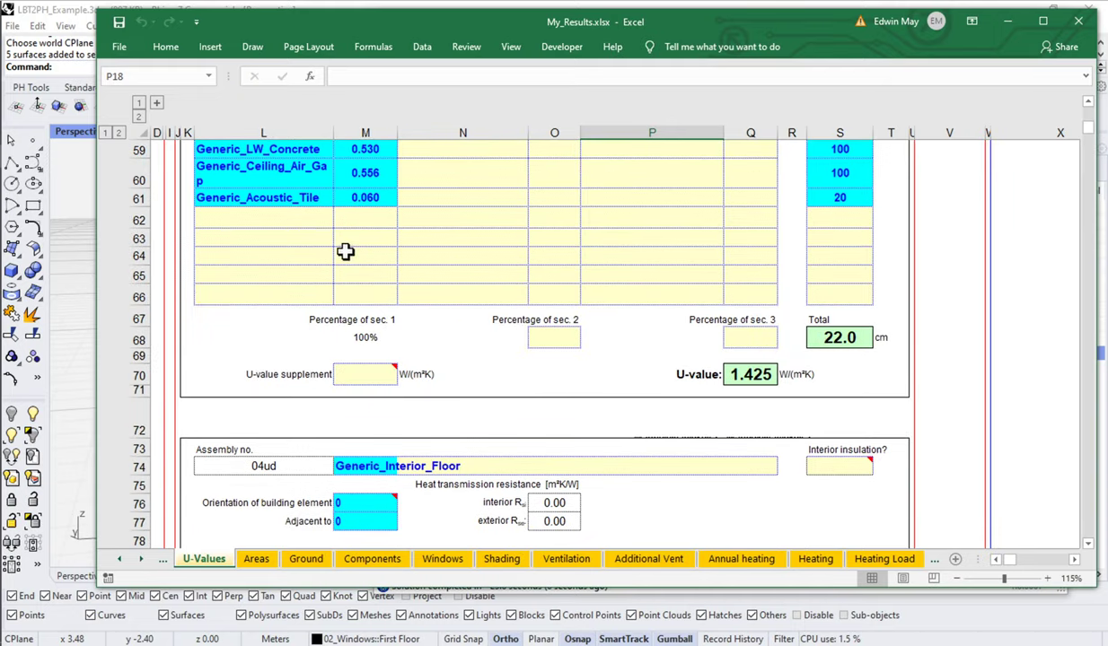
{"action": "scroll", "coordinate": [344, 254], "scroll_direction": "down", "scroll_amount": 6}
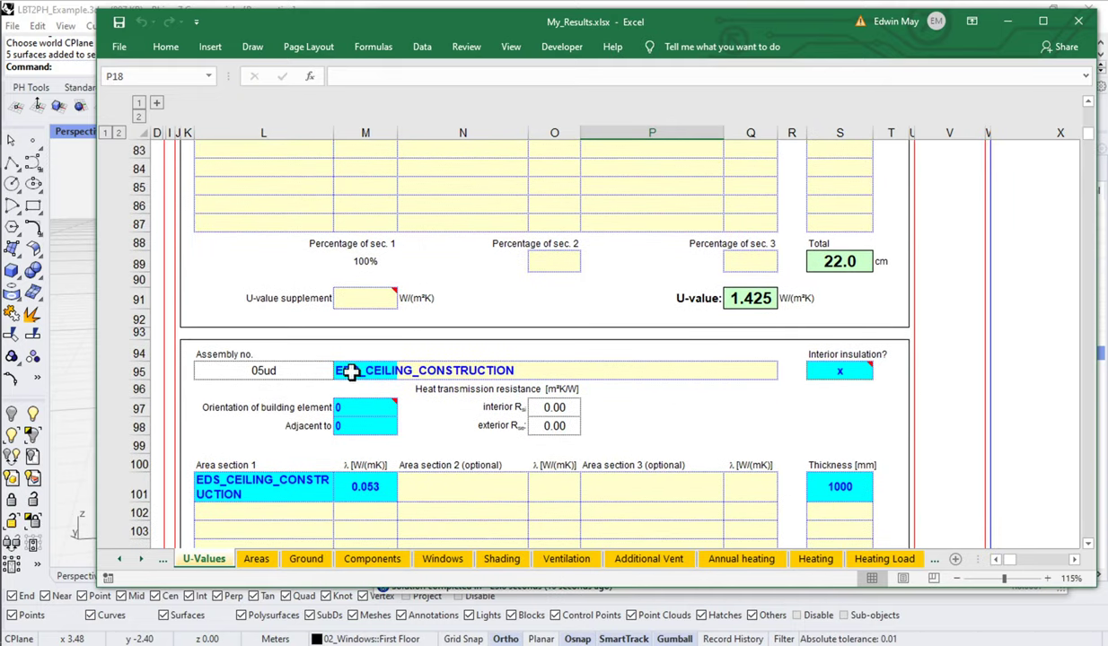
Examine the Area input table on the Areas worksheet, including window area subtractions, assembly selections and orientations.
{"action": "left_click", "coordinate": [263, 561]}
{"action": "scroll", "coordinate": [303, 361], "scroll_direction": "down", "scroll_amount": 8}
{"action": "scroll", "coordinate": [302, 361], "scroll_direction": "down", "scroll_amount": 2}
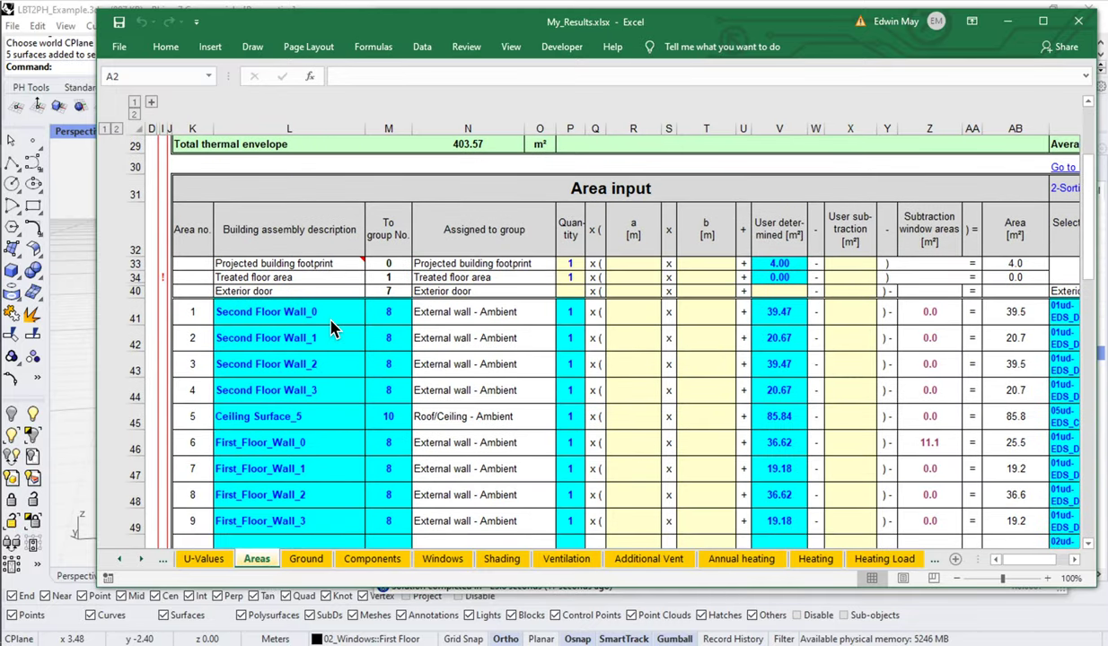
{"action": "left_click", "coordinate": [379, 389]}
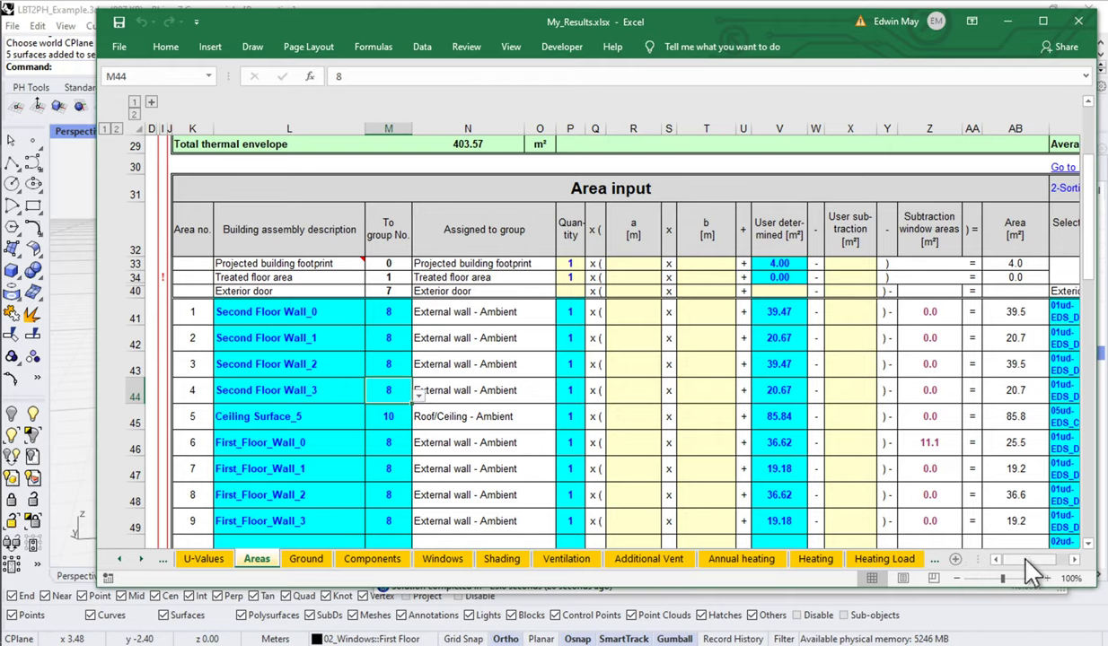
{"action": "left_click_drag", "start_coordinate": [1037, 572], "coordinate": [1024, 628]}
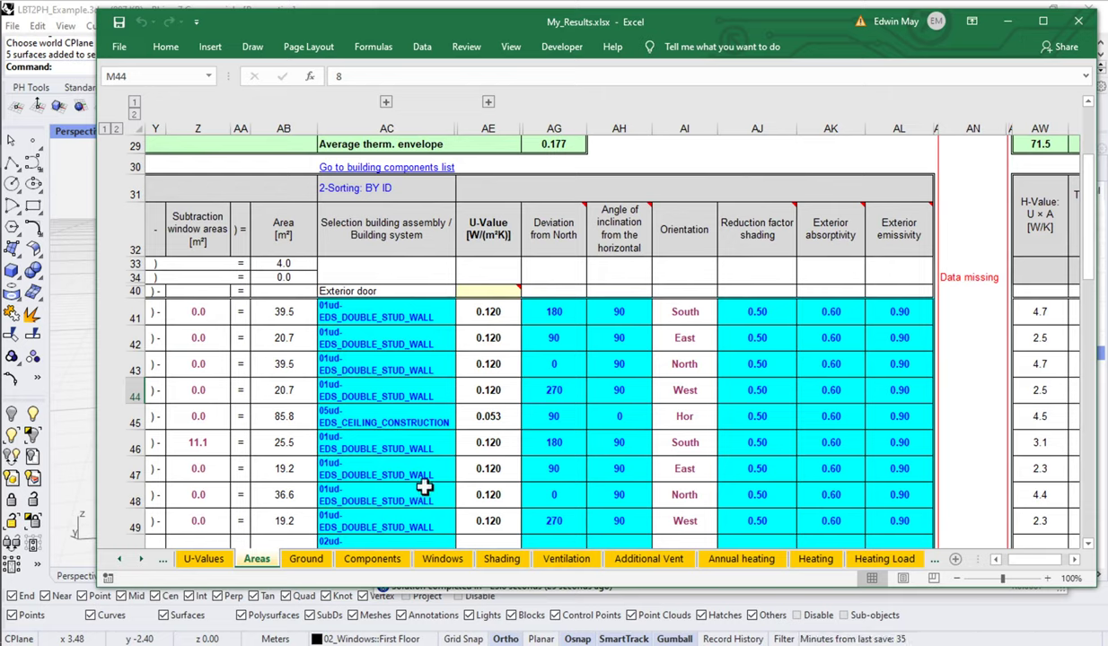
Examine the exported window rows on the Windows worksheet, including descriptions, sizes, host walls, glazing, frames and U-values.
{"action": "left_click", "coordinate": [437, 562]}
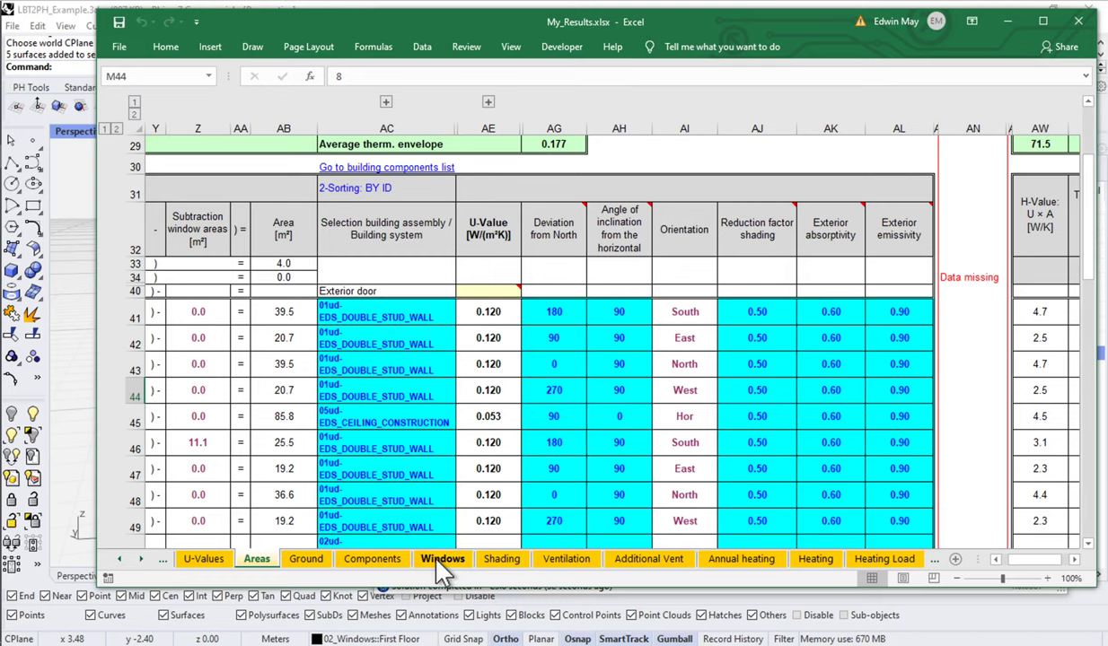
{"action": "scroll", "coordinate": [400, 359], "scroll_direction": "down", "scroll_amount": 6}
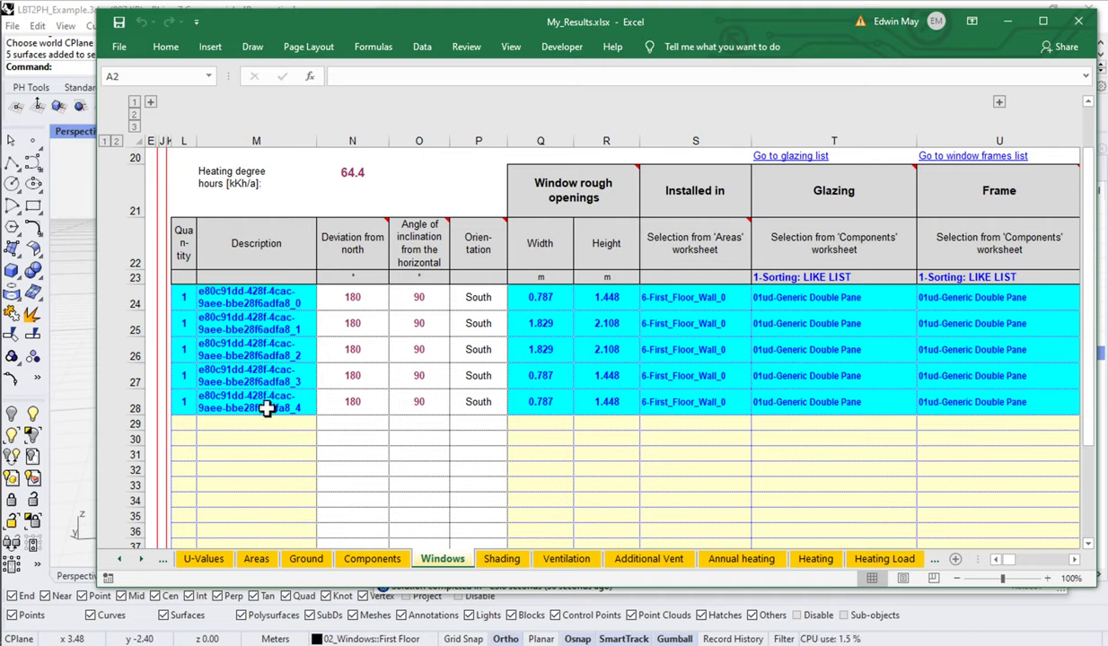
{"action": "left_click", "coordinate": [267, 306]}
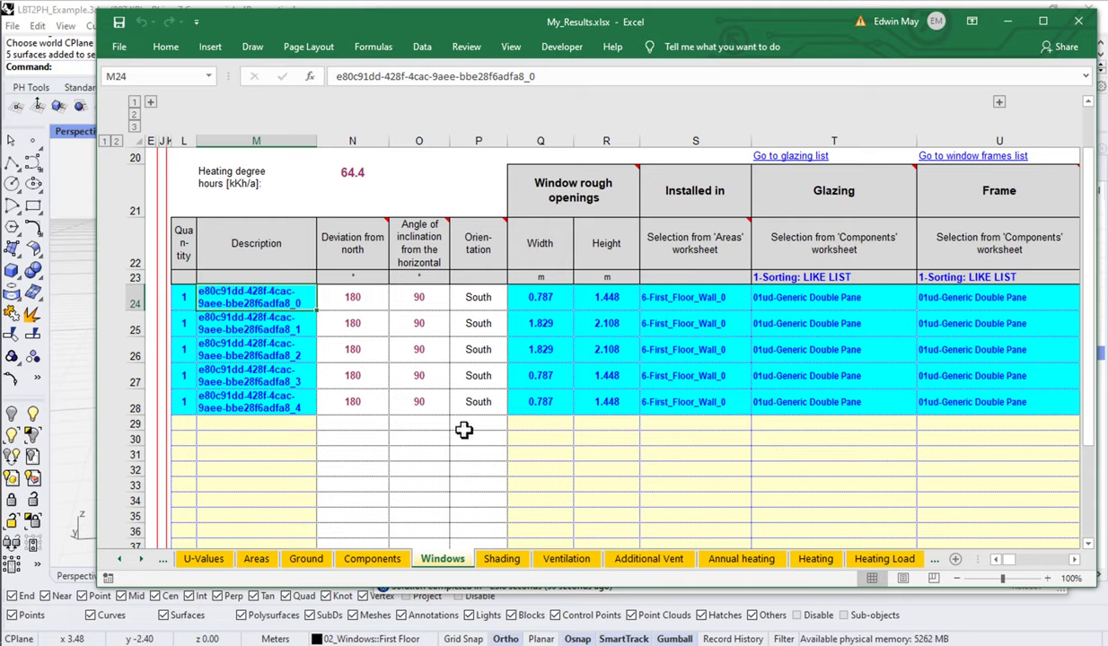
{"action": "left_click_drag", "start_coordinate": [799, 297], "coordinate": [1034, 381]}
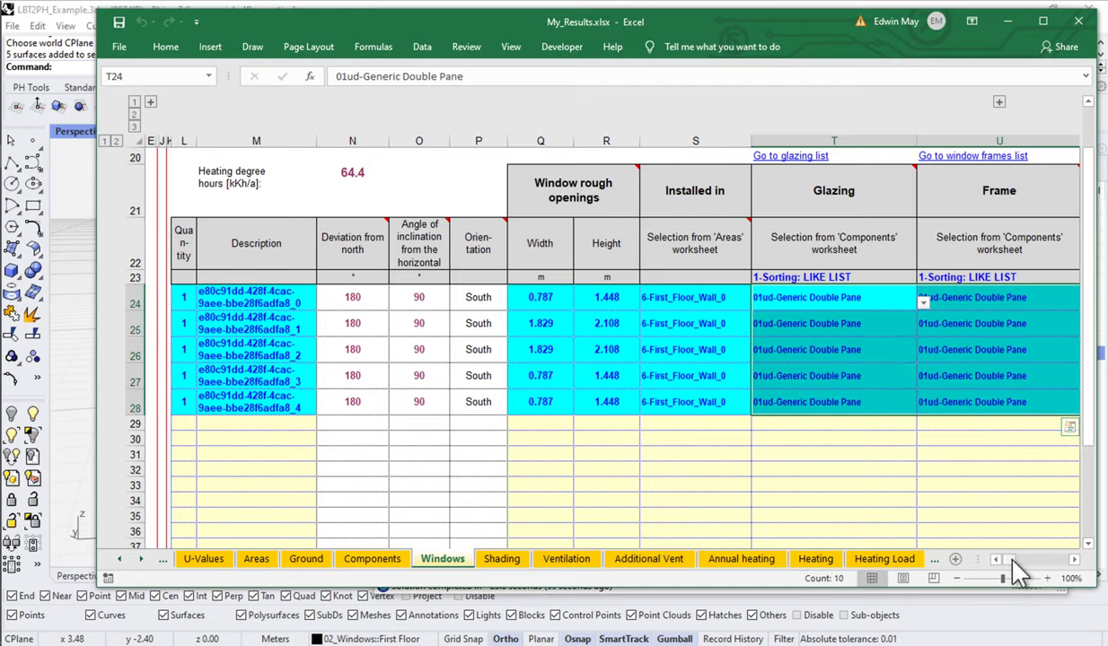
{"action": "left_click_drag", "start_coordinate": [1009, 559], "coordinate": [1021, 562]}
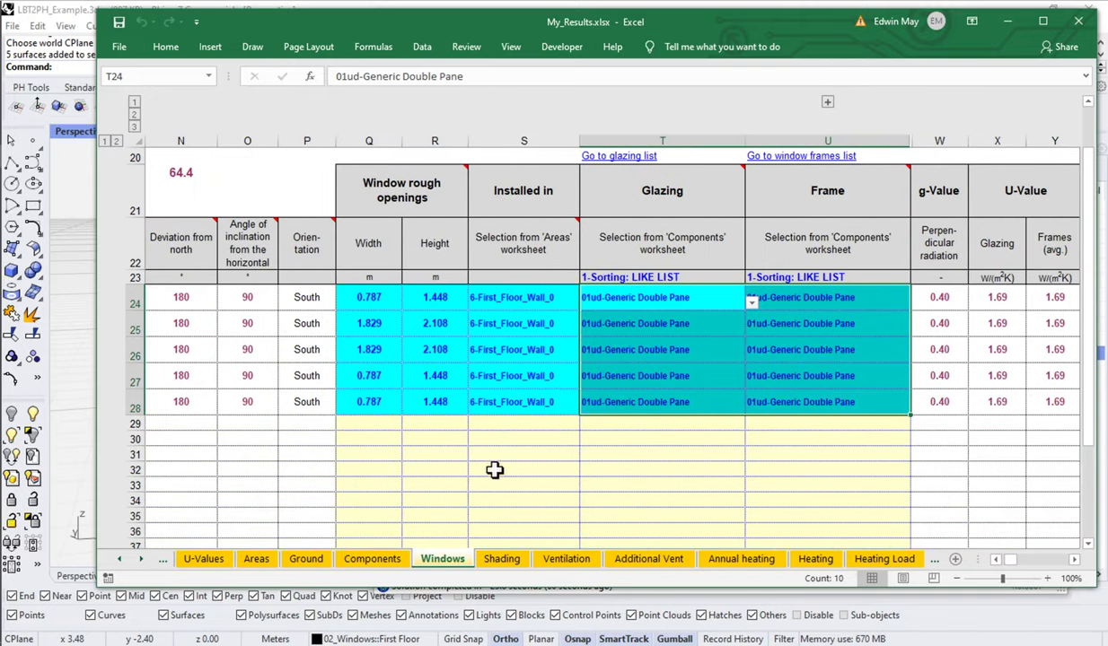
Narrow the Description columns of the Glazing and Window frames tables on the Components worksheet.
{"action": "left_click", "coordinate": [387, 560]}
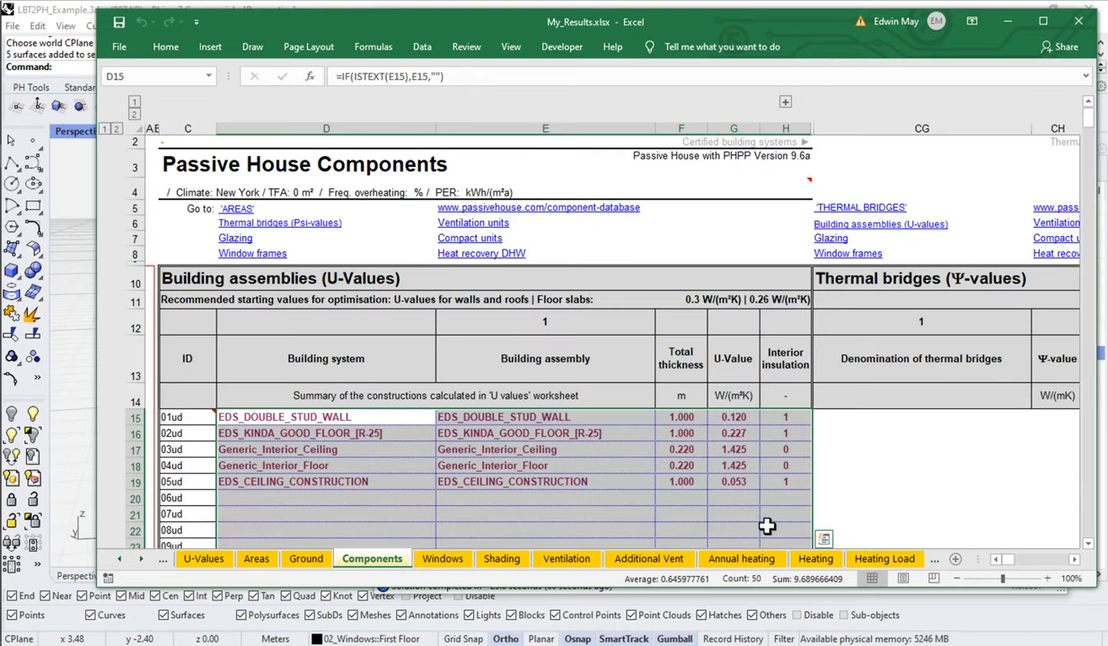
{"action": "left_click_drag", "start_coordinate": [1012, 563], "coordinate": [1018, 564]}
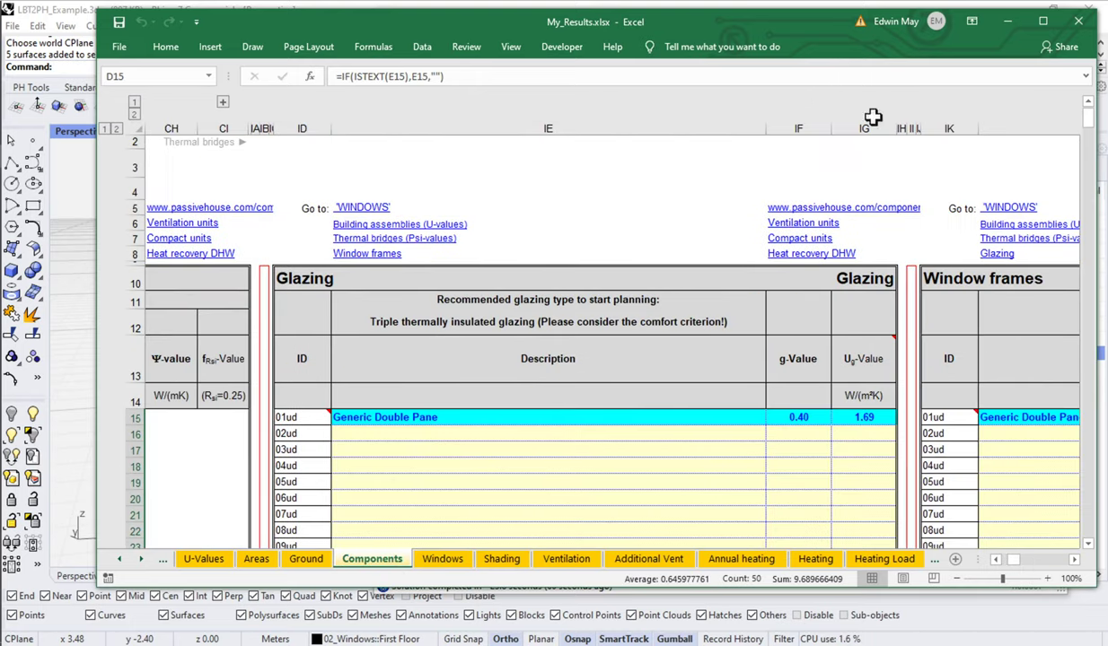
{"action": "left_click_drag", "start_coordinate": [767, 126], "coordinate": [458, 129]}
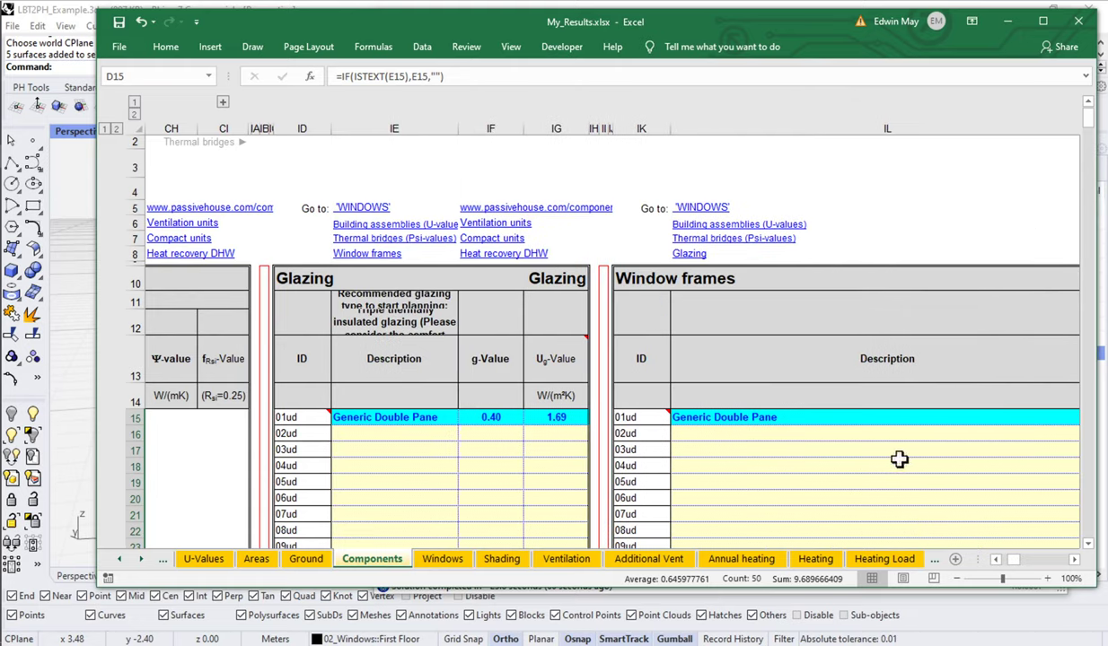
{"action": "left_click_drag", "start_coordinate": [871, 418], "coordinate": [1023, 449]}
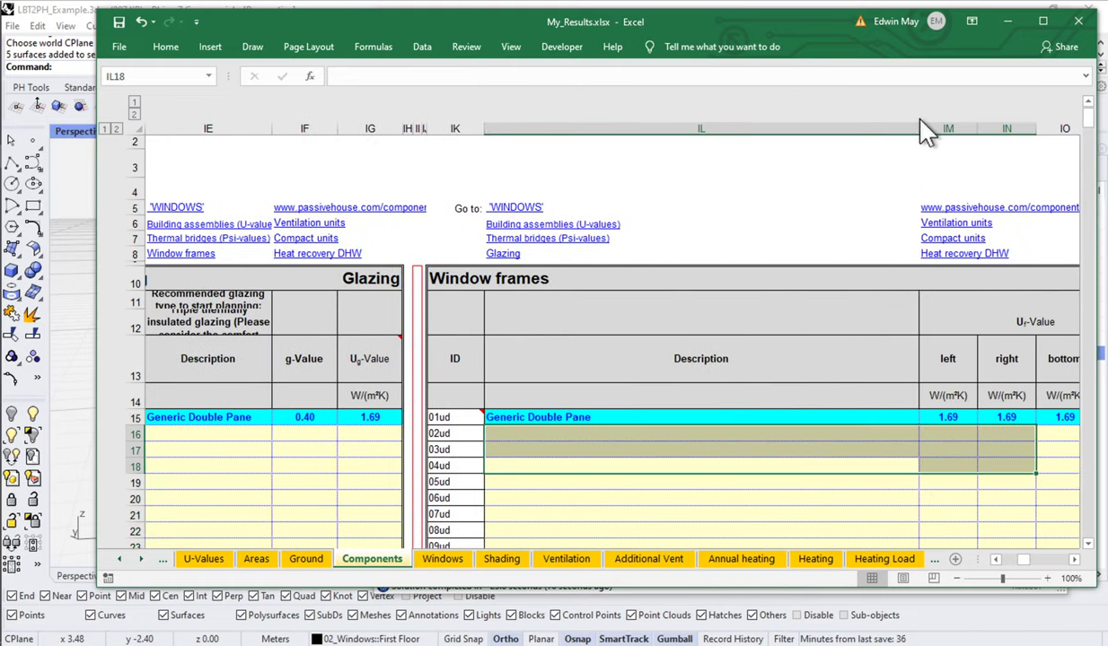
{"action": "left_click_drag", "start_coordinate": [920, 128], "coordinate": [606, 155]}
Inspect the description and Ug-value of the Generic Double Pane entry in the Glazing table.
{"action": "left_click", "coordinate": [305, 465]}
{"action": "left_click_drag", "start_coordinate": [221, 460], "coordinate": [144, 457]}
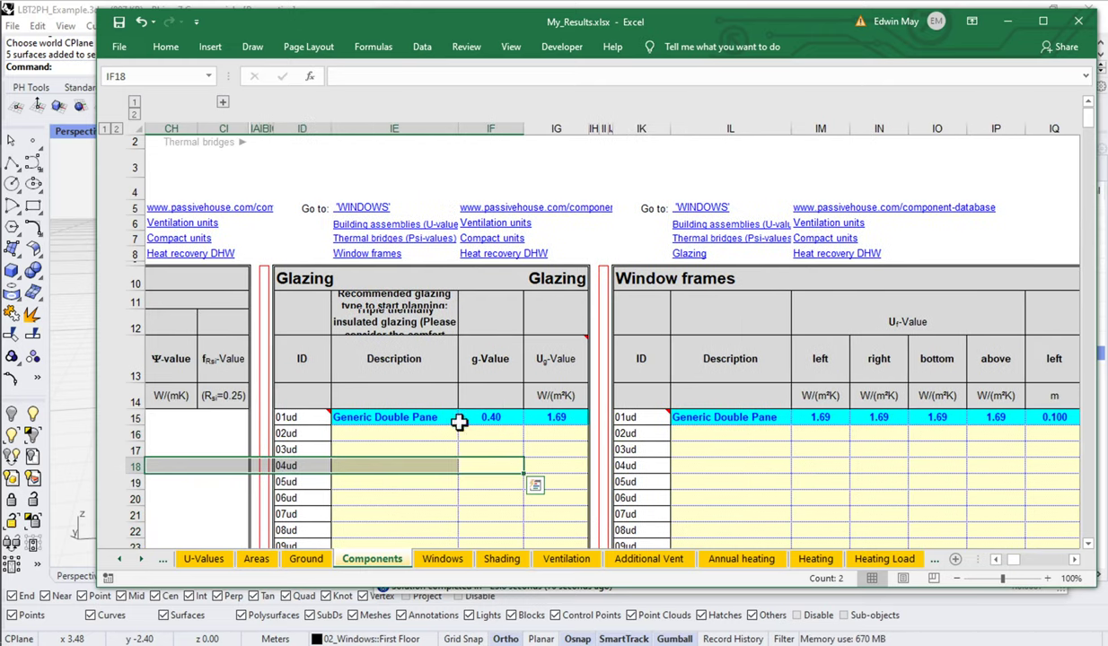
{"action": "left_click", "coordinate": [386, 434]}
{"action": "left_click", "coordinate": [396, 420]}
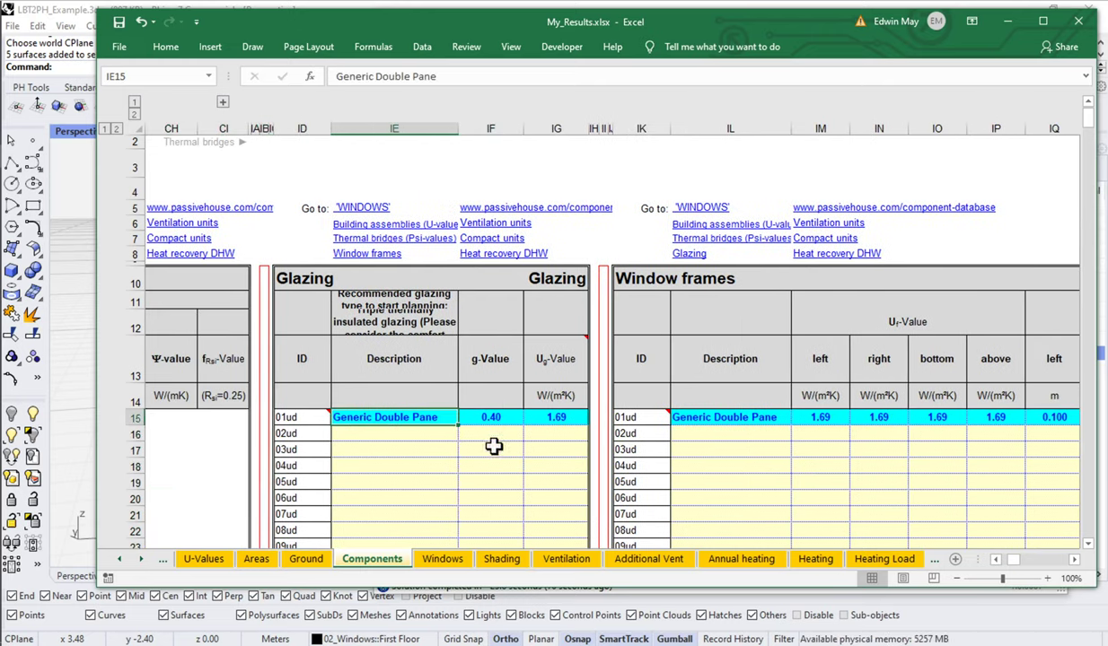
{"action": "left_click", "coordinate": [420, 420]}
{"action": "left_click", "coordinate": [552, 416]}
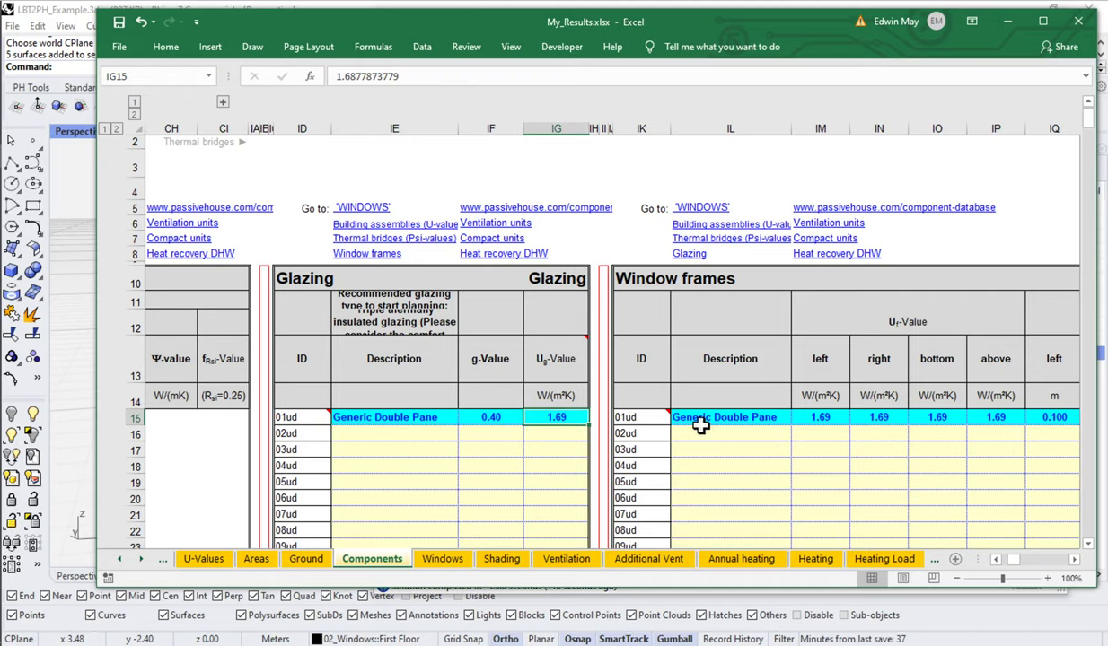
Check the glazing and frame selections on the Windows worksheet again, and switch back to Rhino to view the house model.
{"action": "left_click", "coordinate": [443, 559]}
{"action": "left_click", "coordinate": [629, 468]}
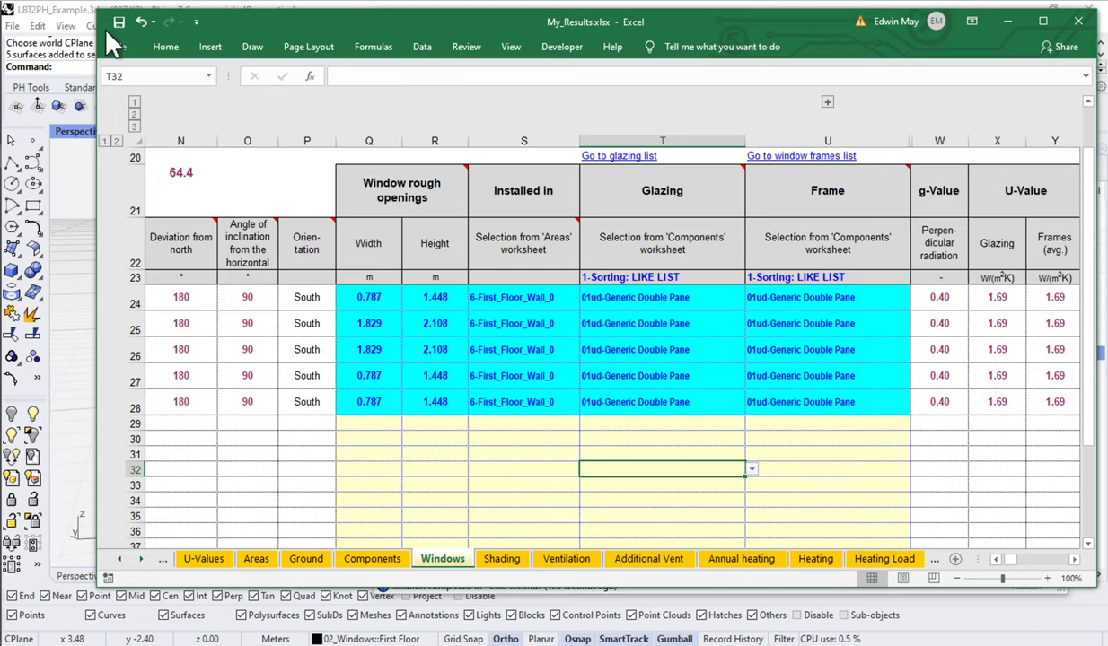
{"action": "left_click", "coordinate": [70, 16]}
{"action": "right_click_drag", "start_coordinate": [207, 379], "coordinate": [319, 408]}
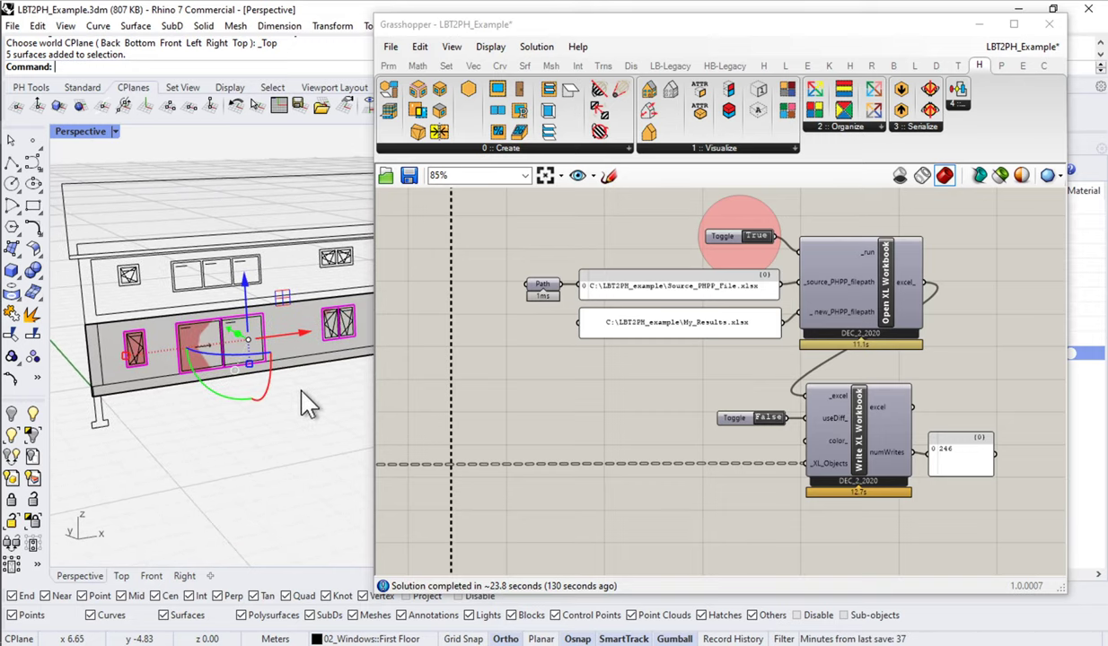